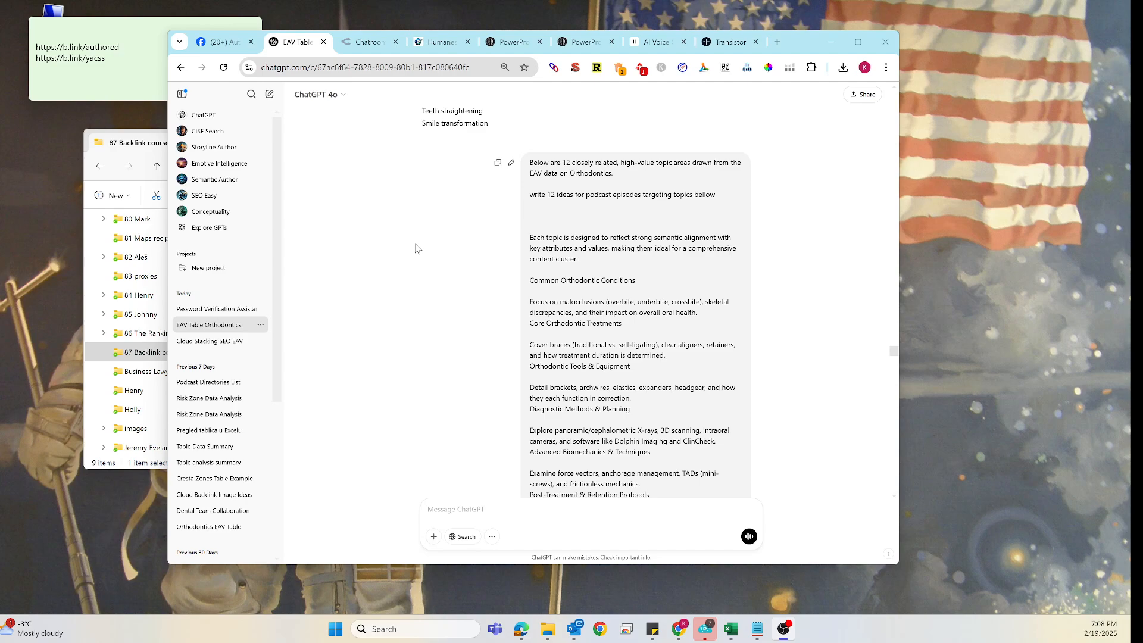
- Review the earlier orthodontics prompts and the 12 podcast episode ideas in the ChatGPT conversation
{"action": "scroll", "coordinate": [428, 259], "scroll_direction": "up", "scroll_amount": 2}
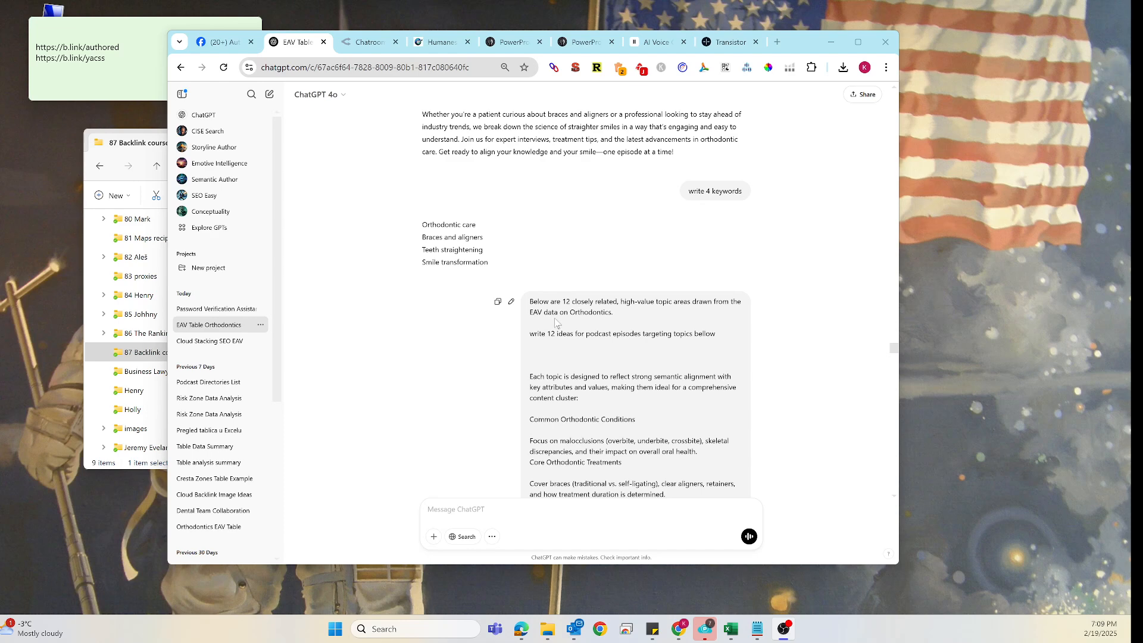
{"action": "left_click_drag", "start_coordinate": [570, 313], "coordinate": [613, 316]}
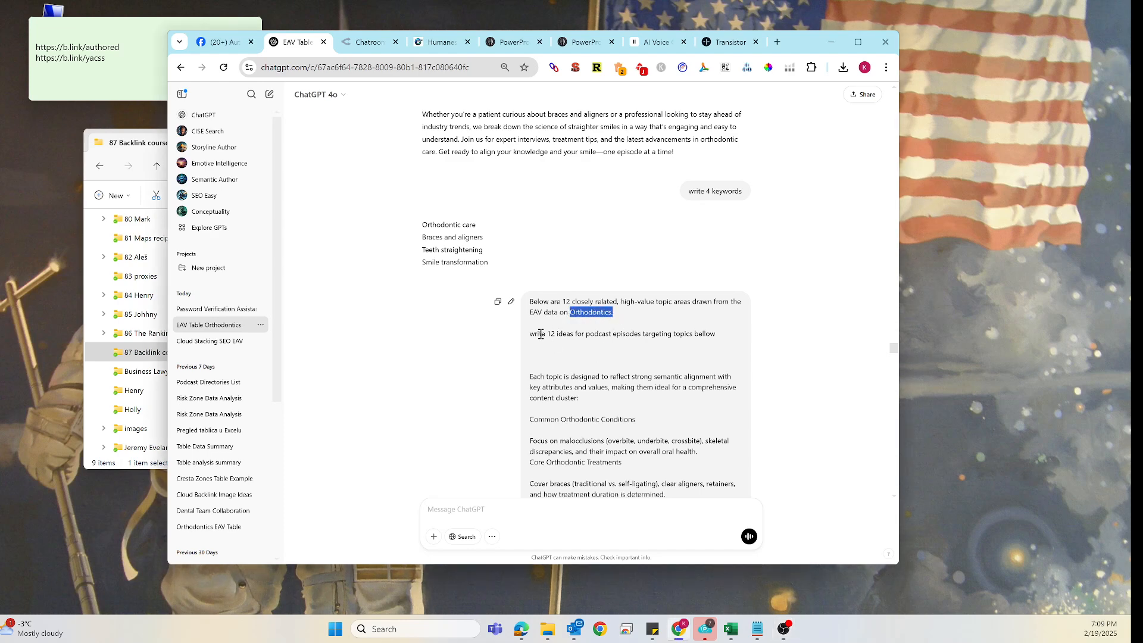
{"action": "left_click_drag", "start_coordinate": [535, 334], "coordinate": [710, 339]}
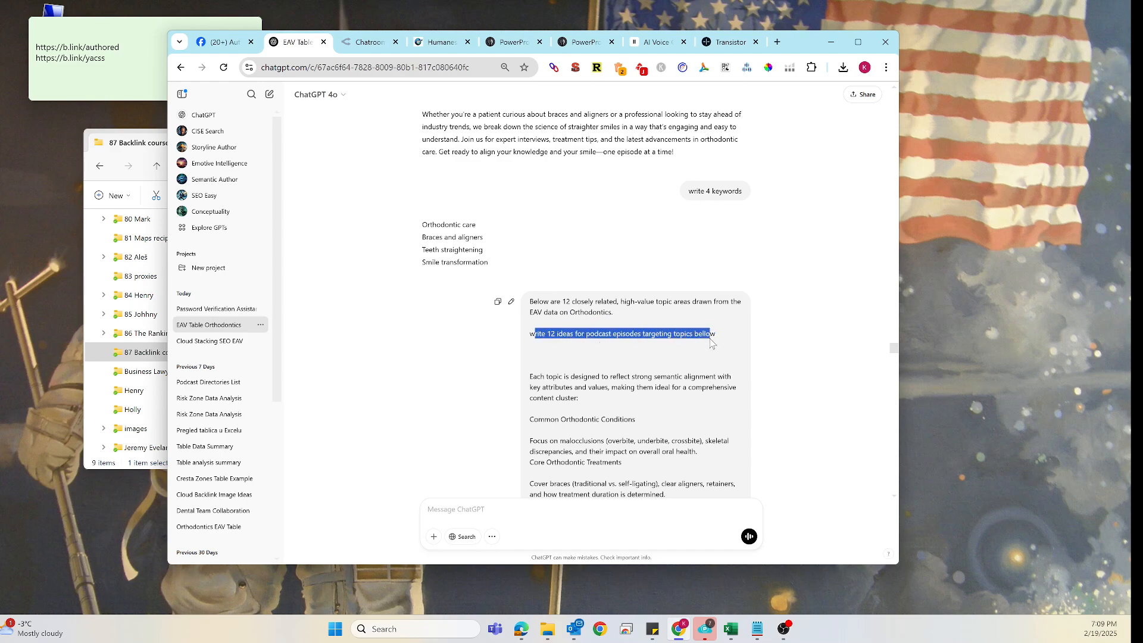
{"action": "scroll", "coordinate": [679, 372], "scroll_direction": "down", "scroll_amount": 2}
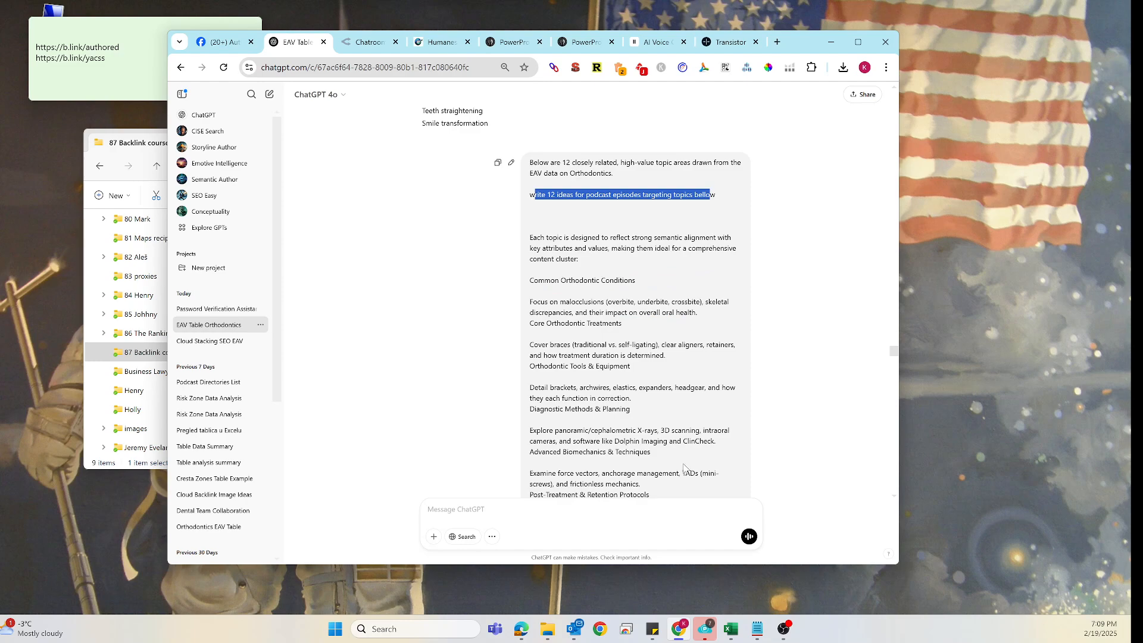
{"action": "scroll", "coordinate": [635, 415], "scroll_direction": "down", "scroll_amount": 2}
{"action": "scroll", "coordinate": [612, 366], "scroll_direction": "down", "scroll_amount": 6}
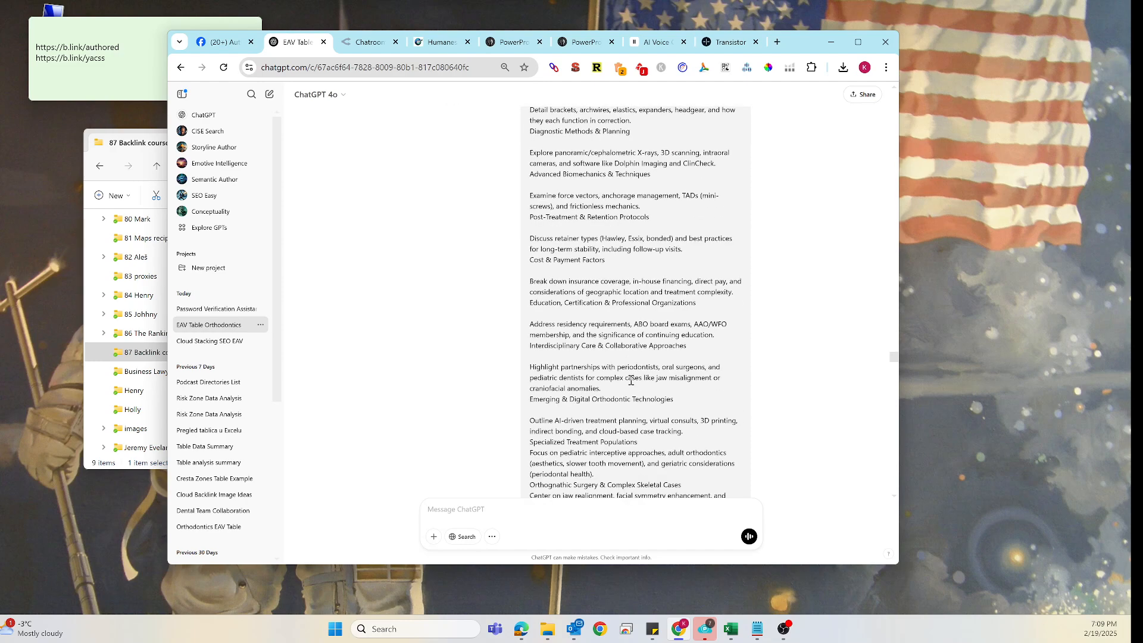
{"action": "scroll", "coordinate": [667, 272], "scroll_direction": "down", "scroll_amount": 3}
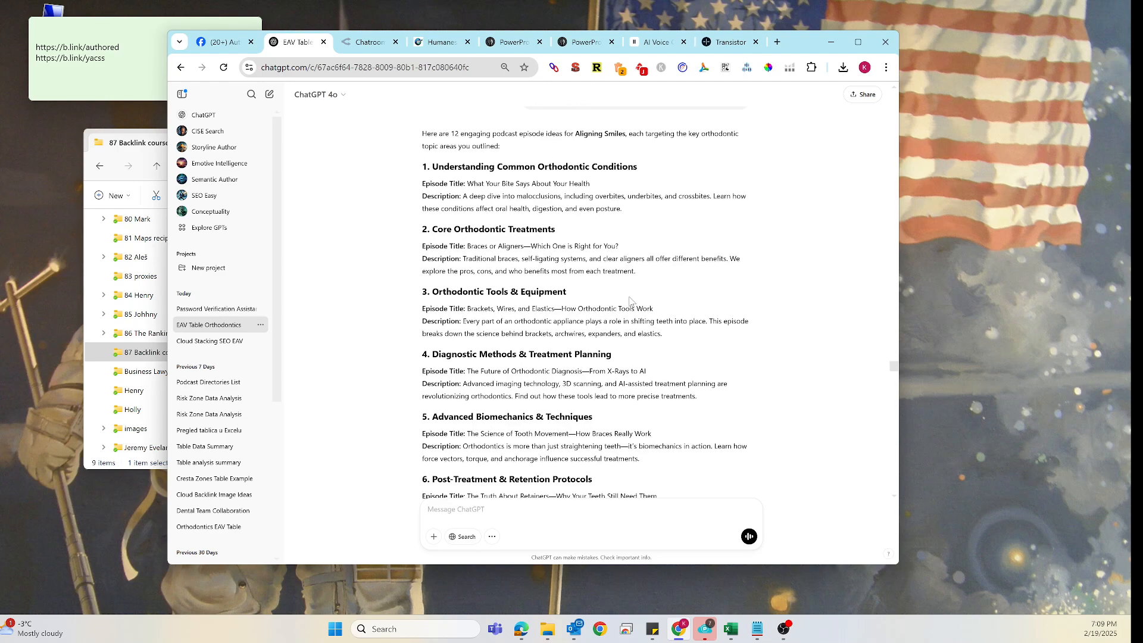
{"action": "scroll", "coordinate": [520, 290], "scroll_direction": "up", "scroll_amount": 3}
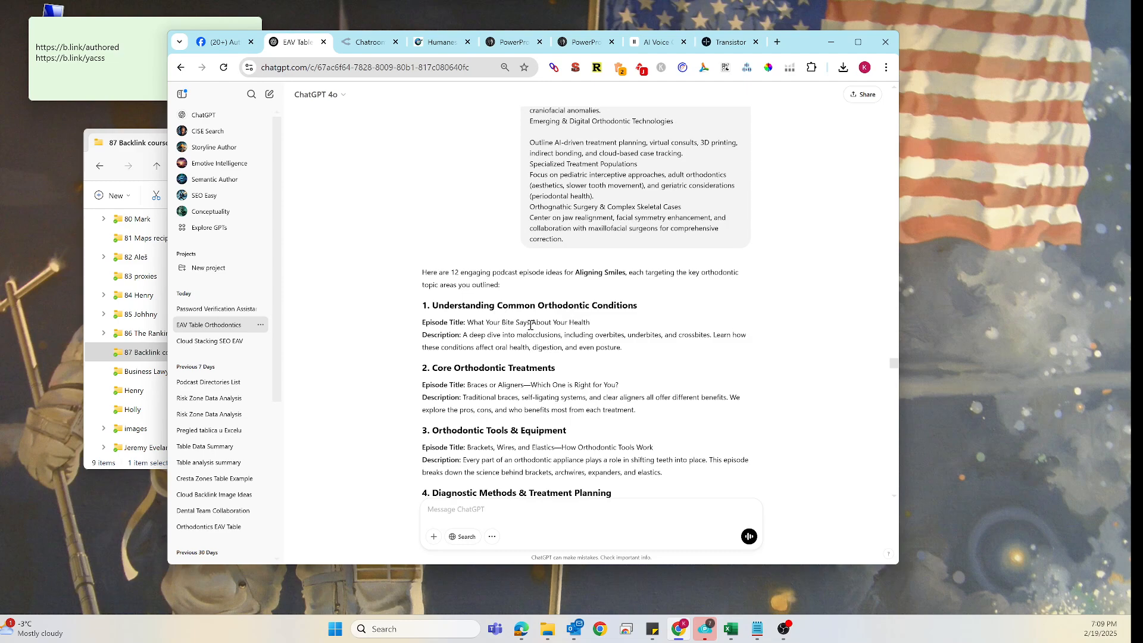
{"action": "scroll", "coordinate": [528, 394], "scroll_direction": "down", "scroll_amount": 2}
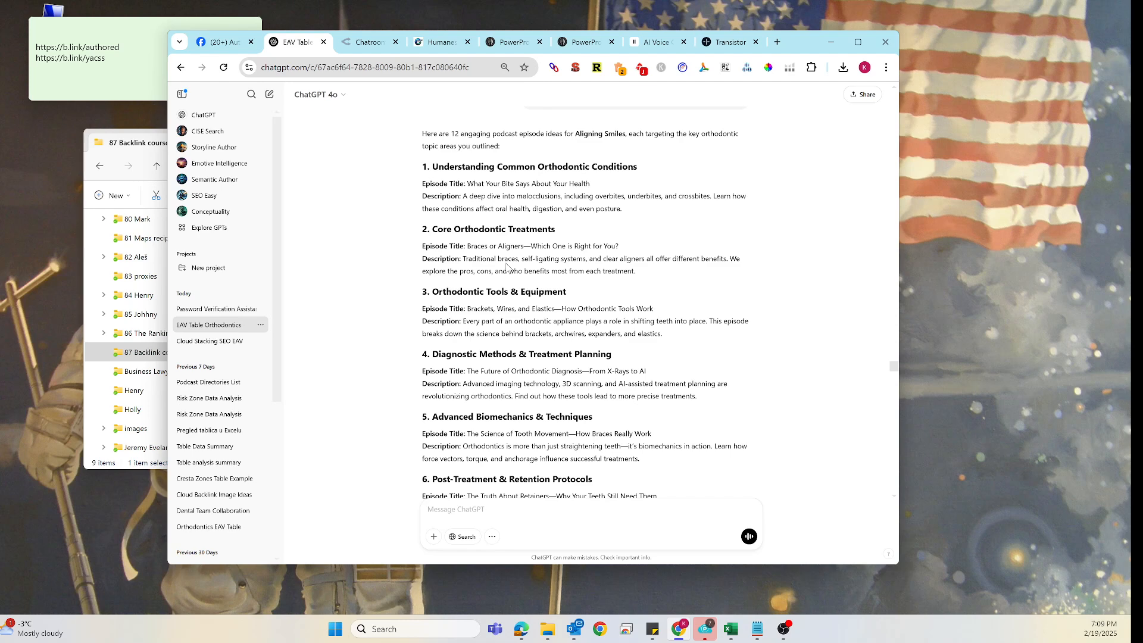
- Start a new chat in Power Prompt Author
{"action": "left_click", "coordinate": [508, 48]}
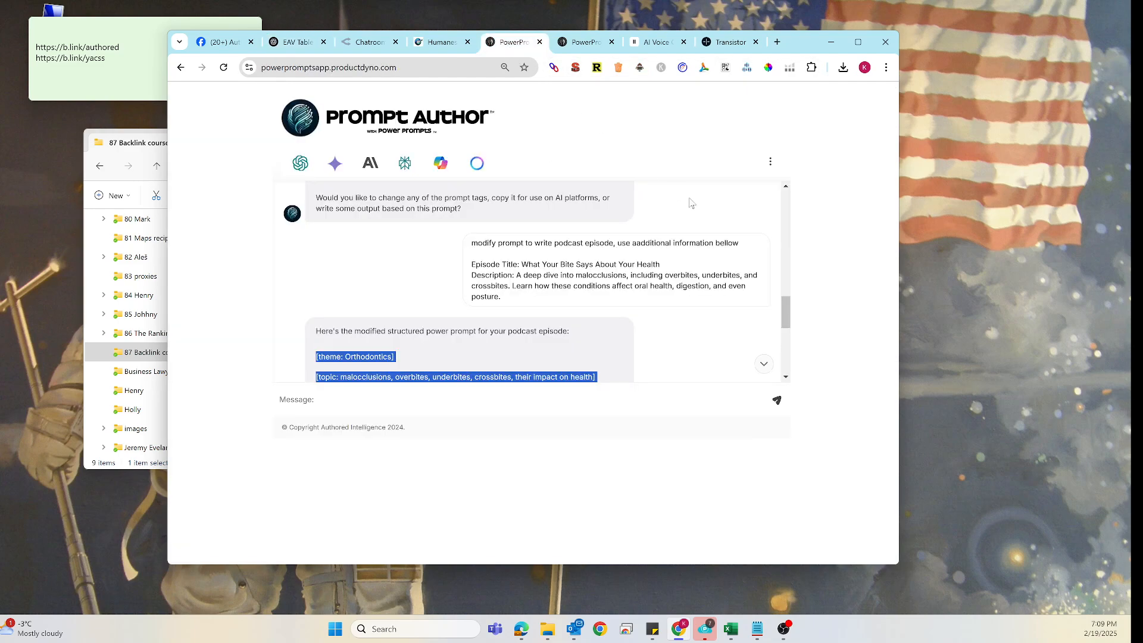
{"action": "left_click", "coordinate": [770, 163]}
{"action": "left_click", "coordinate": [752, 190]}
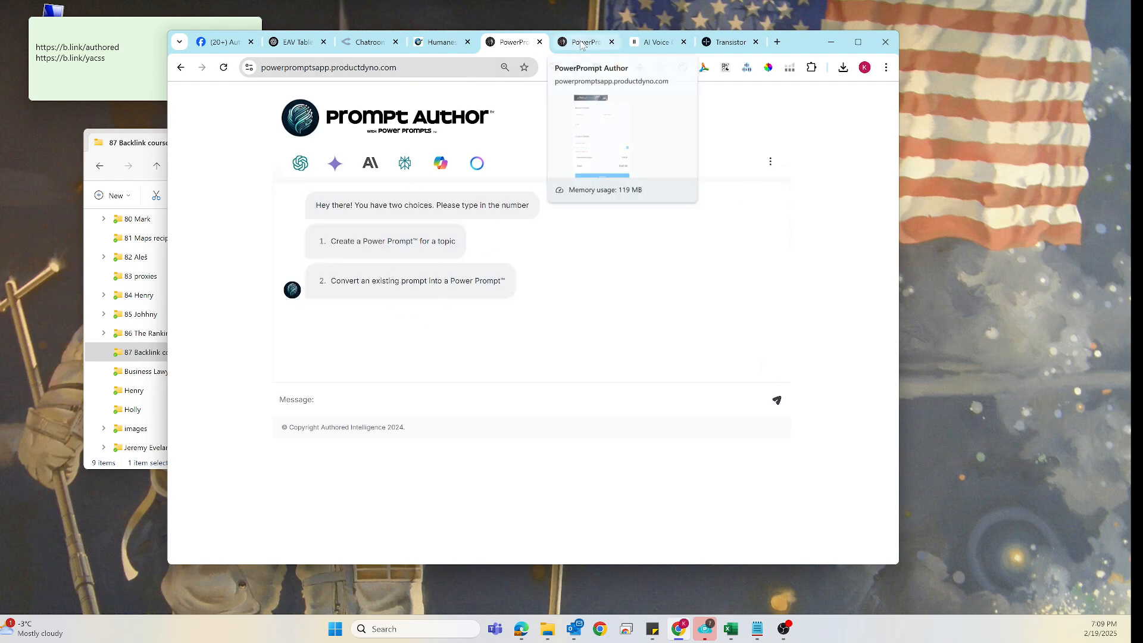
{"action": "left_click", "coordinate": [125, 46]}
{"action": "left_click_drag", "start_coordinate": [125, 47], "coordinate": [35, 49]}
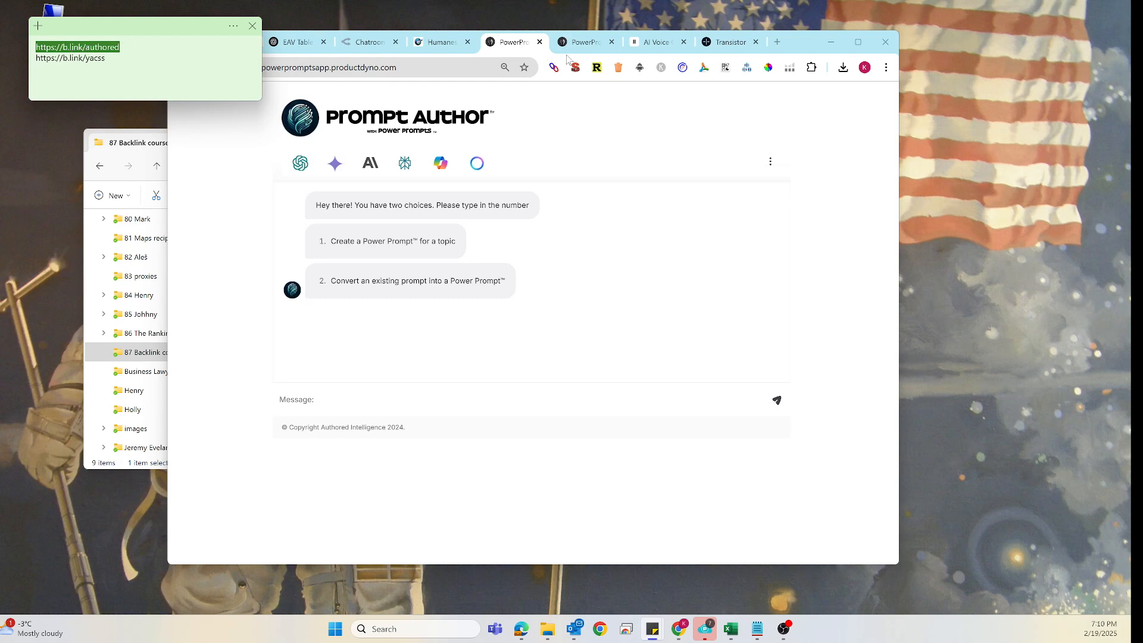
{"action": "left_click", "coordinate": [585, 41]}
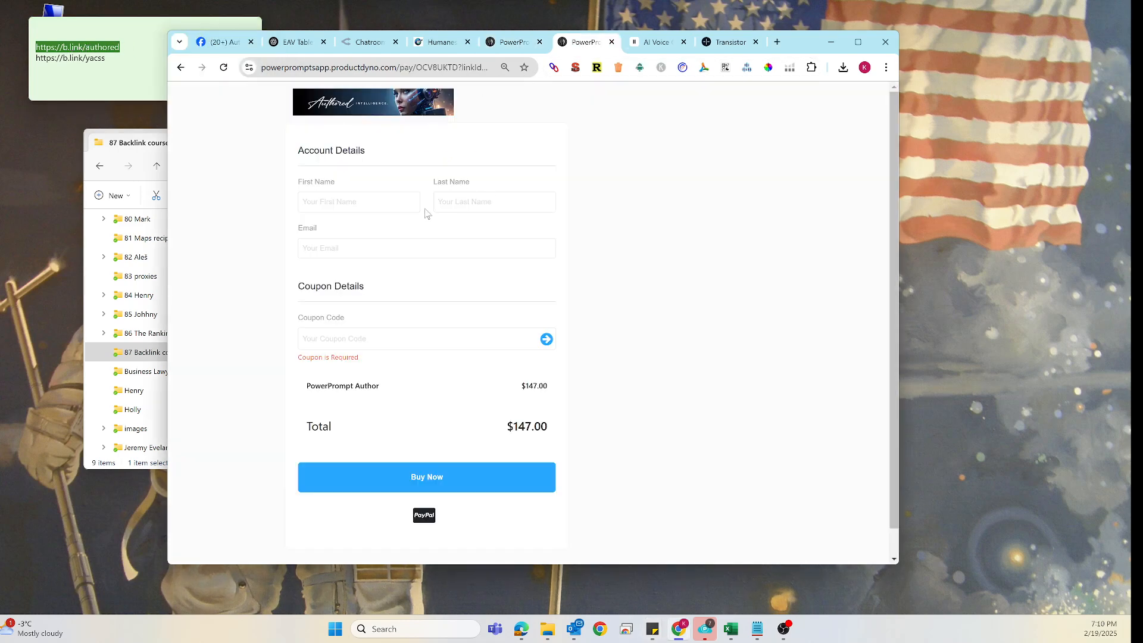
{"action": "left_click", "coordinate": [545, 340]}
{"action": "left_click", "coordinate": [180, 67]}
{"action": "left_click", "coordinate": [60, 58]}
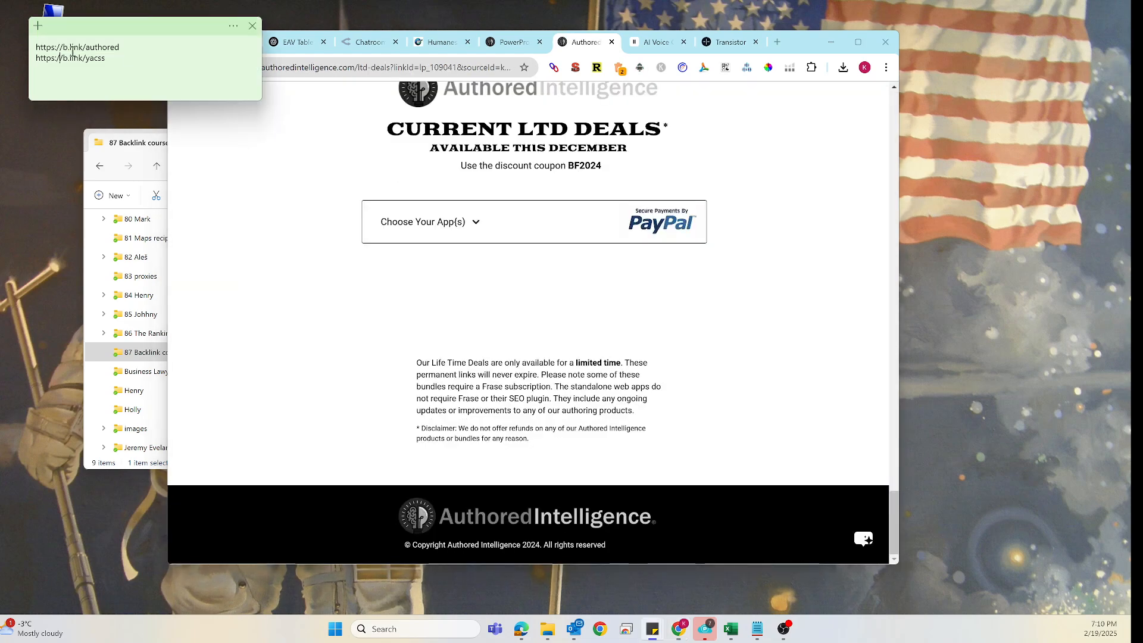
{"action": "left_click_drag", "start_coordinate": [125, 47], "coordinate": [34, 46]}
{"action": "key", "text": "ctrl+c"}
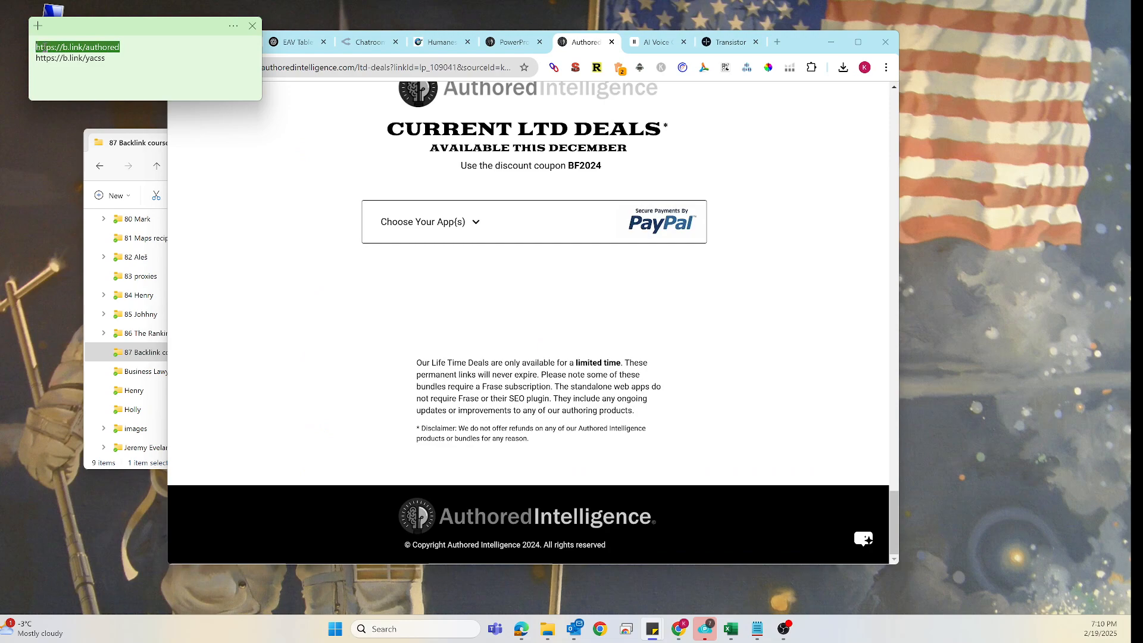
{"action": "left_click", "coordinate": [777, 41]}
{"action": "key", "text": "ctrl+v"}
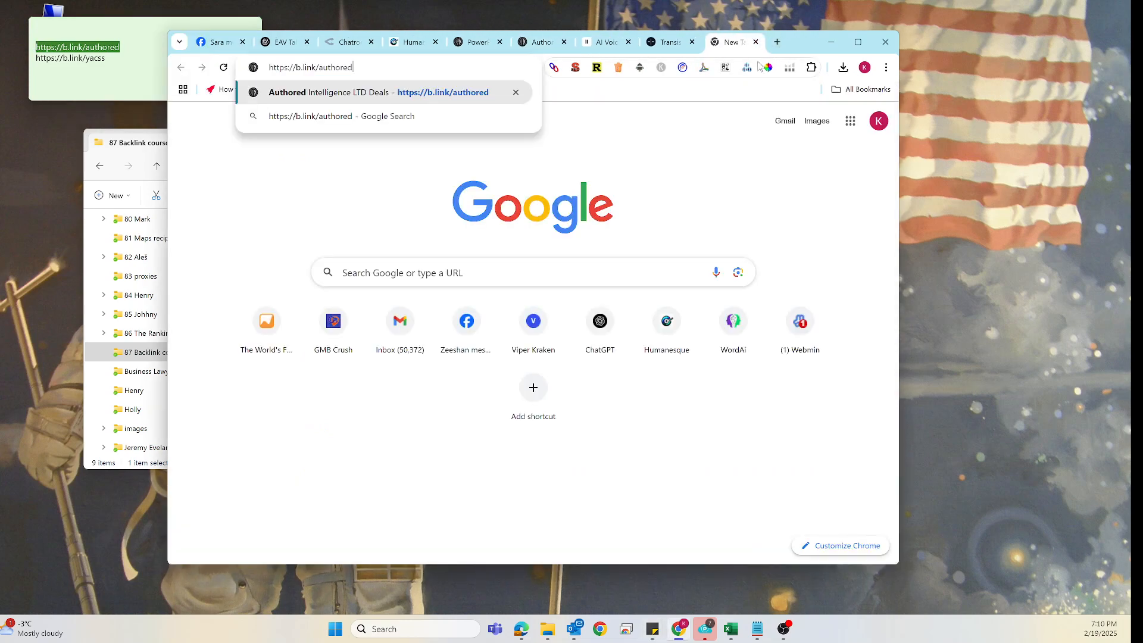
{"action": "key", "text": "Return"}
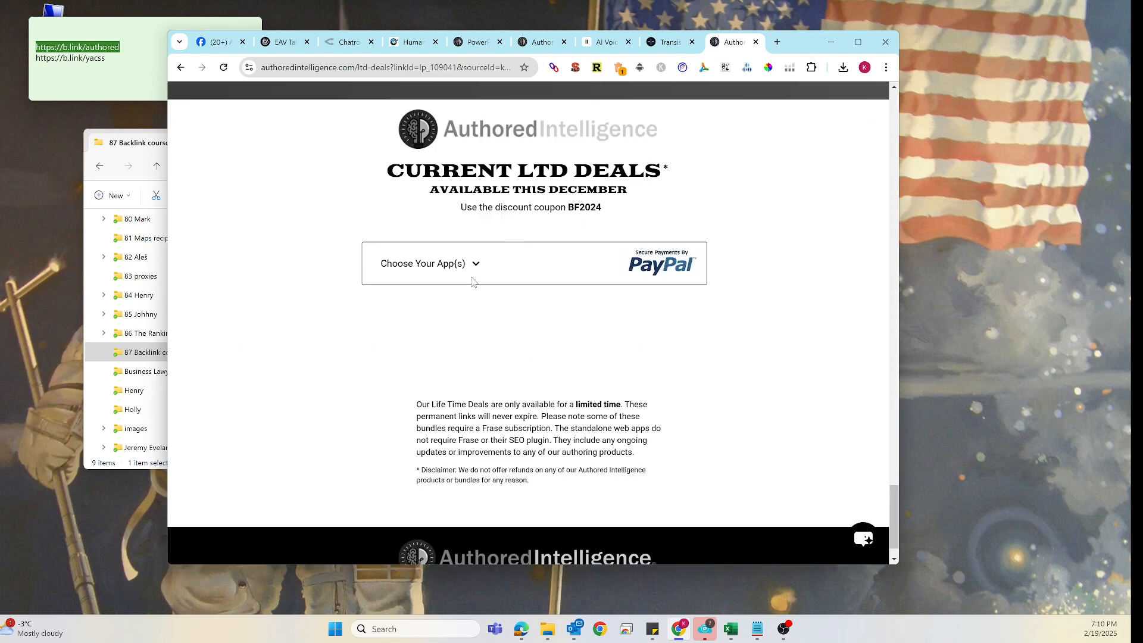
{"action": "left_click", "coordinate": [475, 267]}
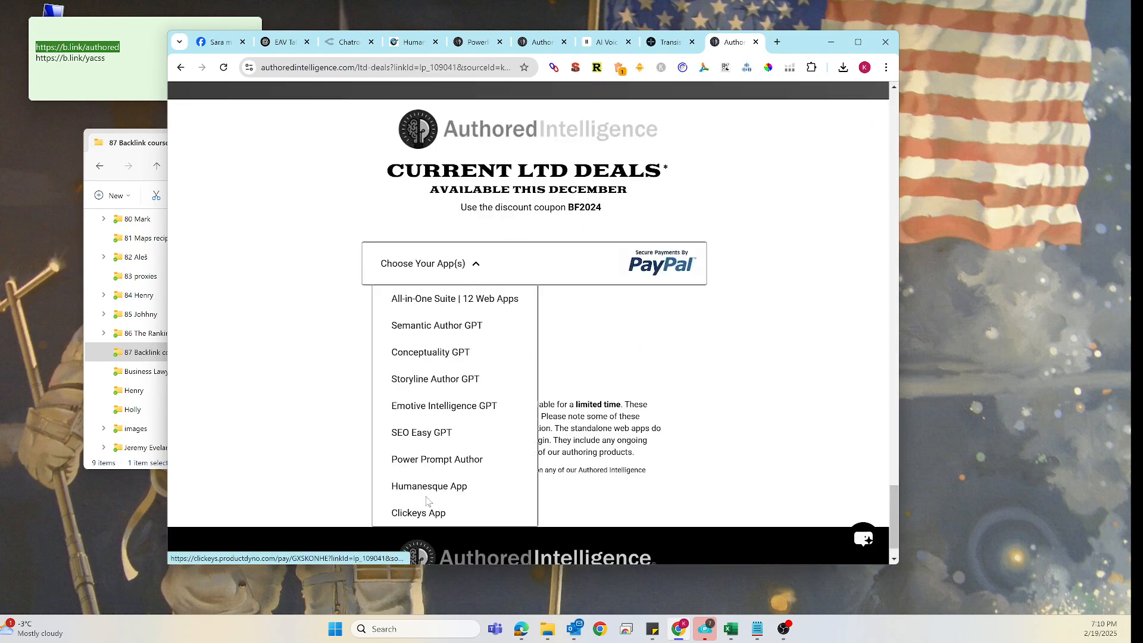
{"action": "left_click", "coordinate": [427, 460]}
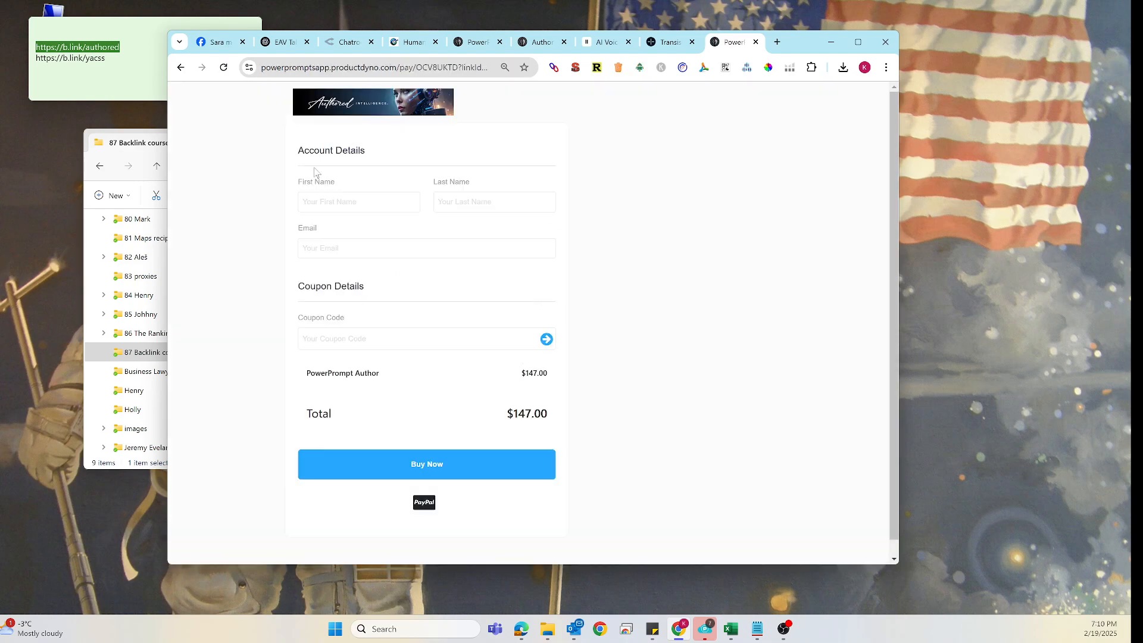
{"action": "left_click", "coordinate": [756, 42]}
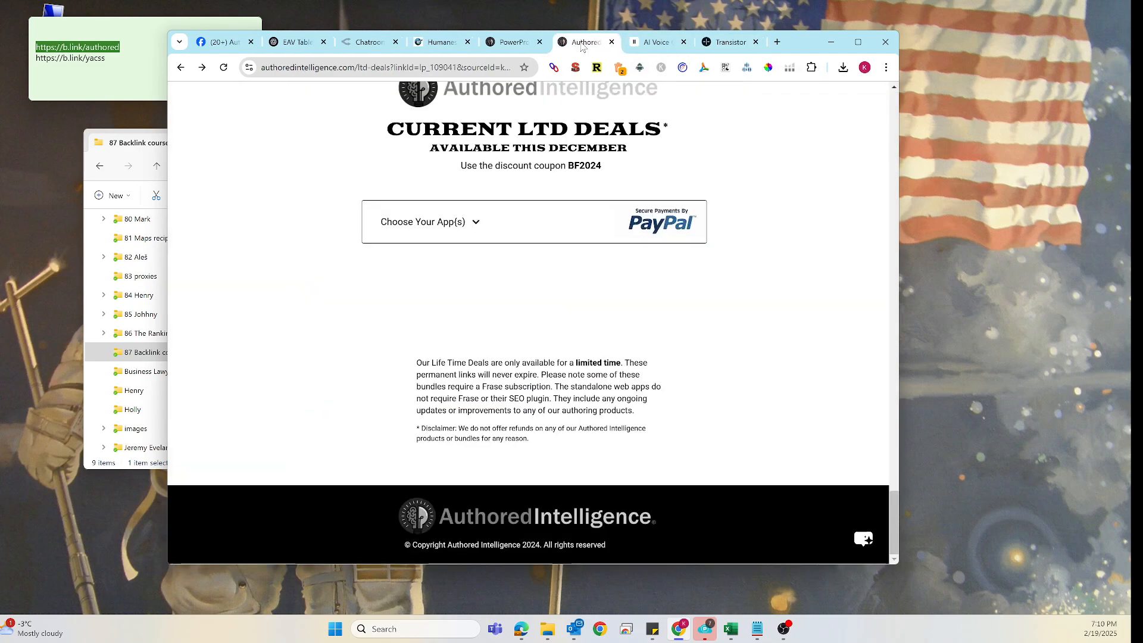
- Copy the first episode topic heading 'Understanding Common Orthodontic Conditions' from the ChatGPT answer
{"action": "left_click", "coordinate": [611, 41]}
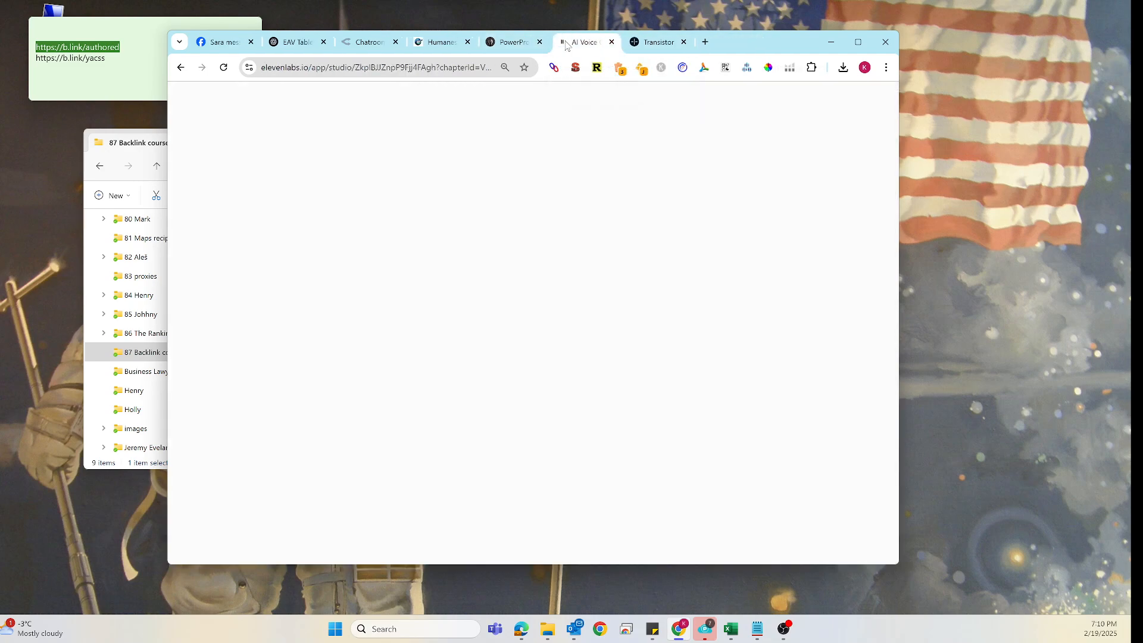
{"action": "left_click", "coordinate": [515, 41]}
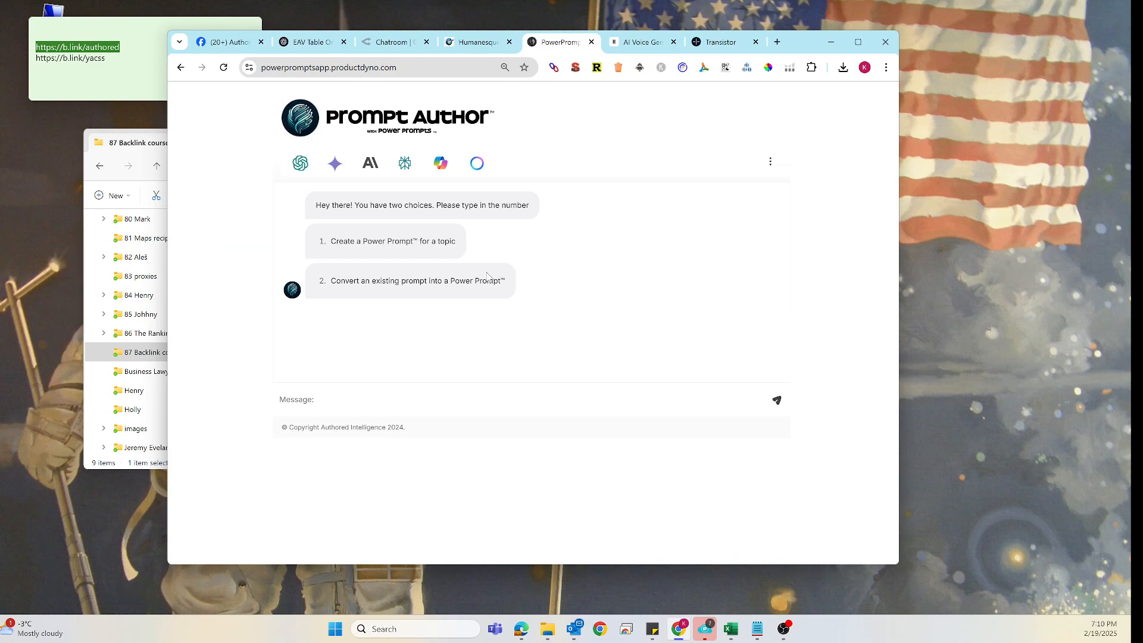
{"action": "left_click", "coordinate": [313, 43]}
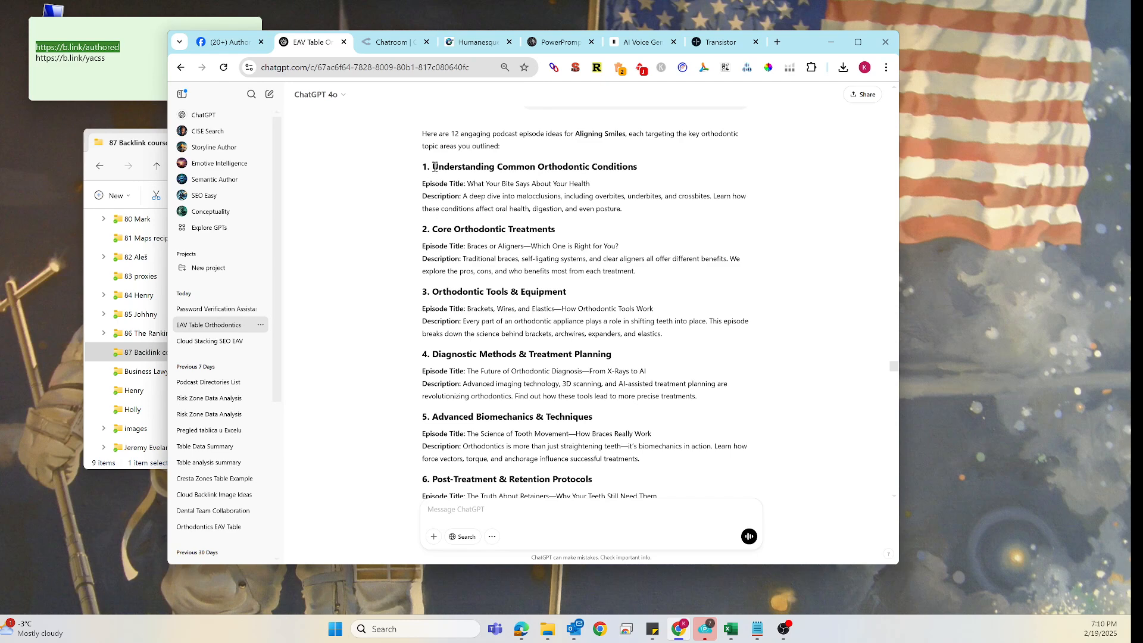
{"action": "left_click_drag", "start_coordinate": [433, 167], "coordinate": [641, 170]}
{"action": "key", "text": "ctrl+c"}
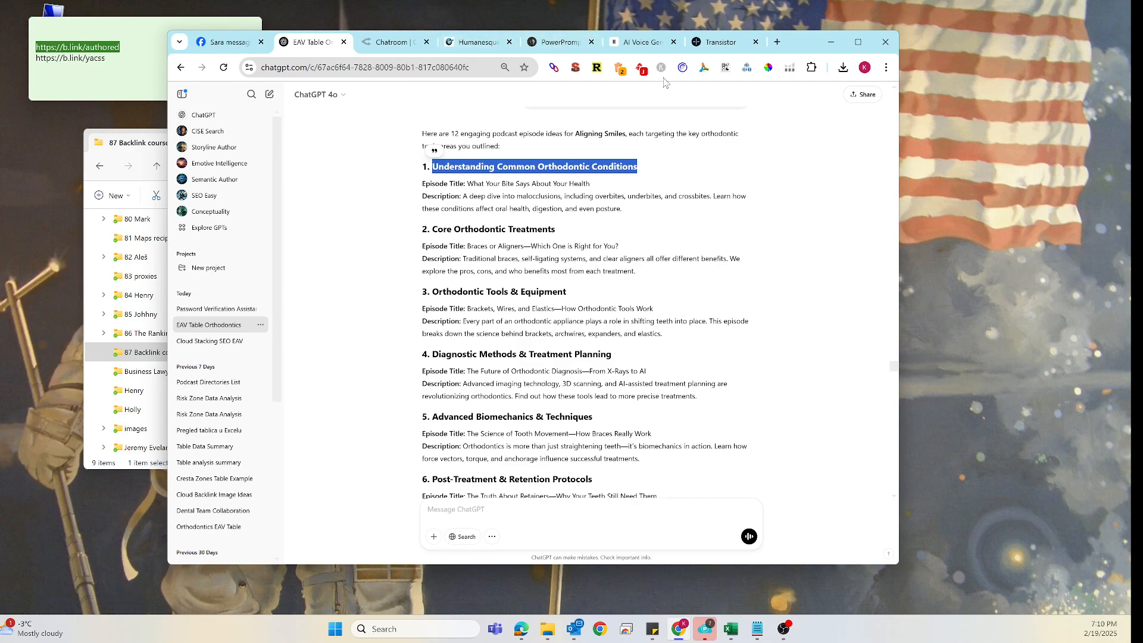
- Choose option 1 to create a Power Prompt for a topic and submit 'Understanding Common Orthodontic Conditions'
{"action": "left_click", "coordinate": [556, 42]}
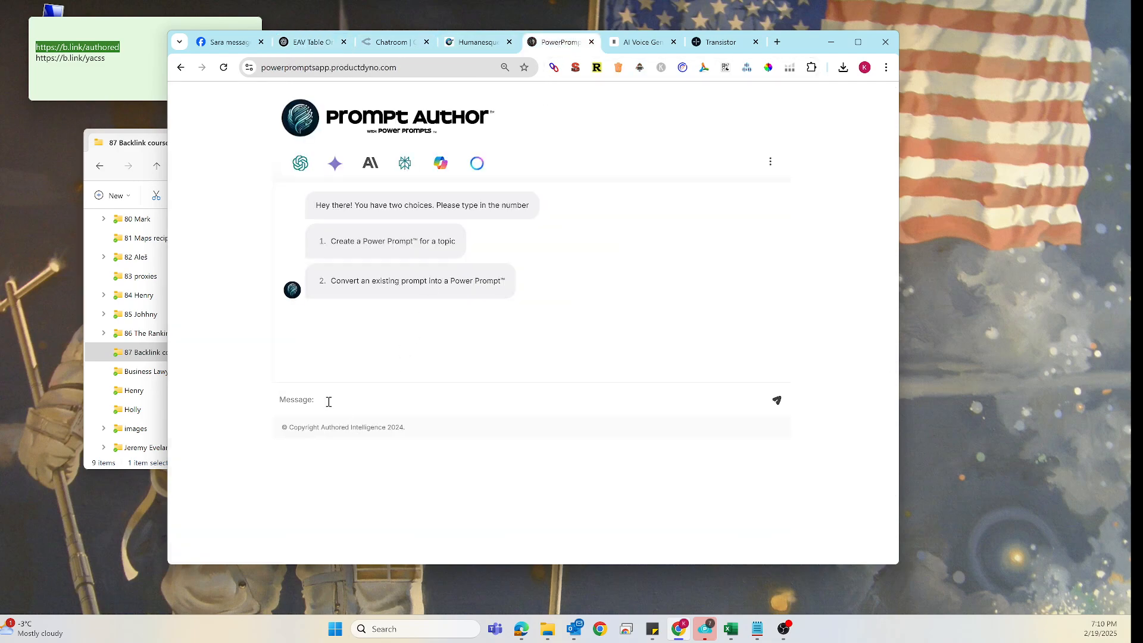
{"action": "left_click", "coordinate": [329, 401]}
{"action": "type", "text": "1"}
{"action": "key", "text": "Return"}
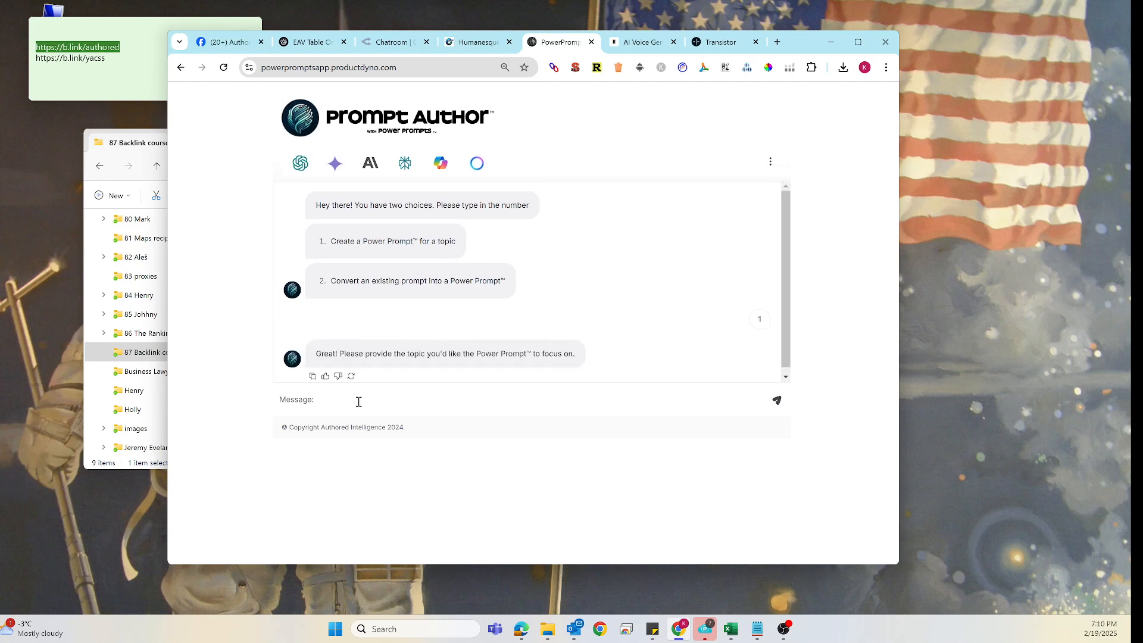
{"action": "key", "text": "ctrl+v"}
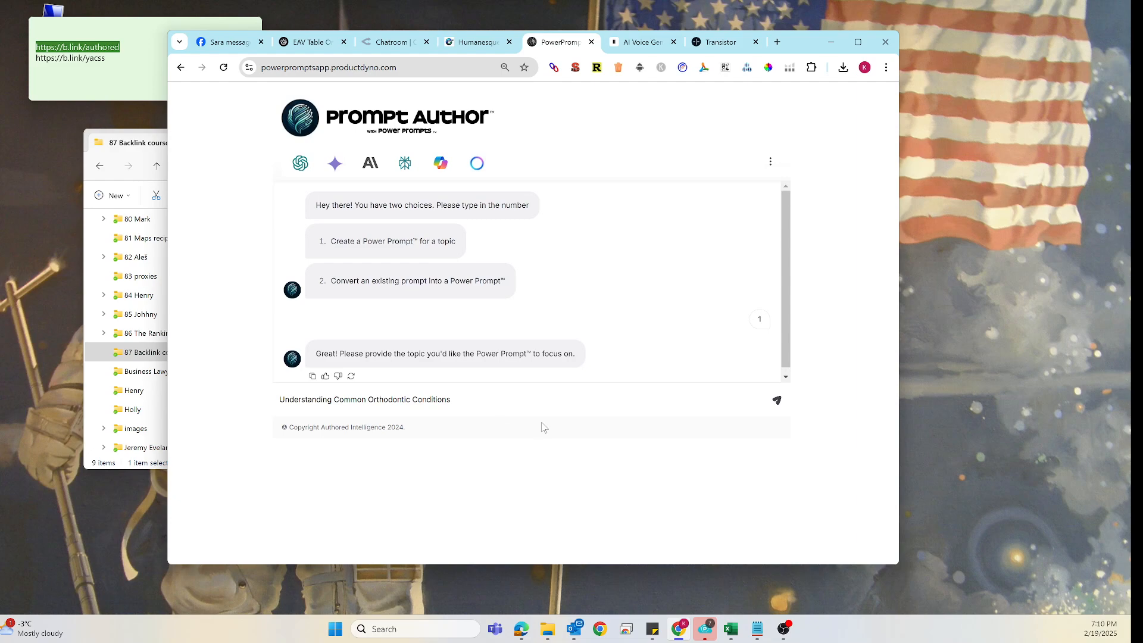
{"action": "left_click", "coordinate": [777, 400]}
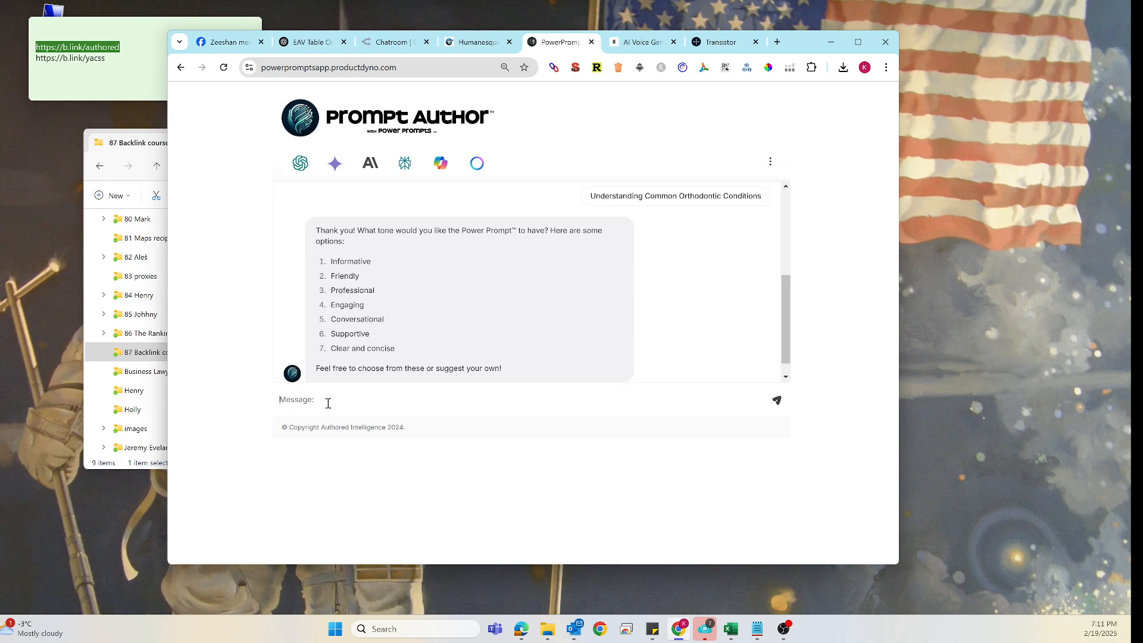
- Pick tone 4 (Engaging) and review the generated structured power prompt
{"action": "type", "text": "4"}
{"action": "key", "text": "Return"}
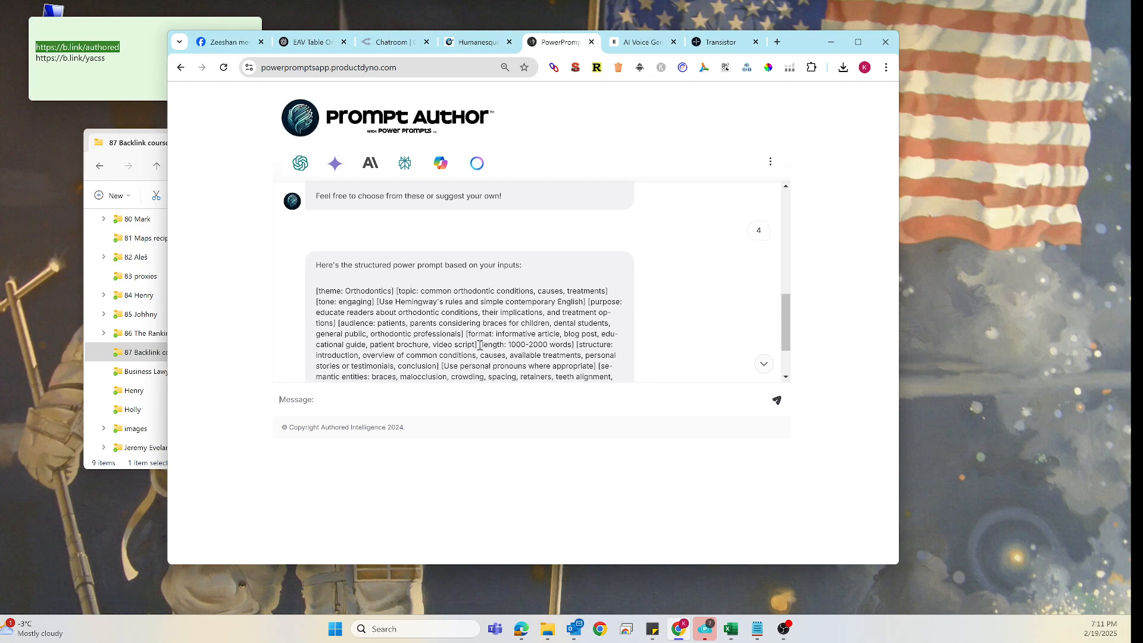
{"action": "left_click_drag", "start_coordinate": [466, 333], "coordinate": [557, 332]}
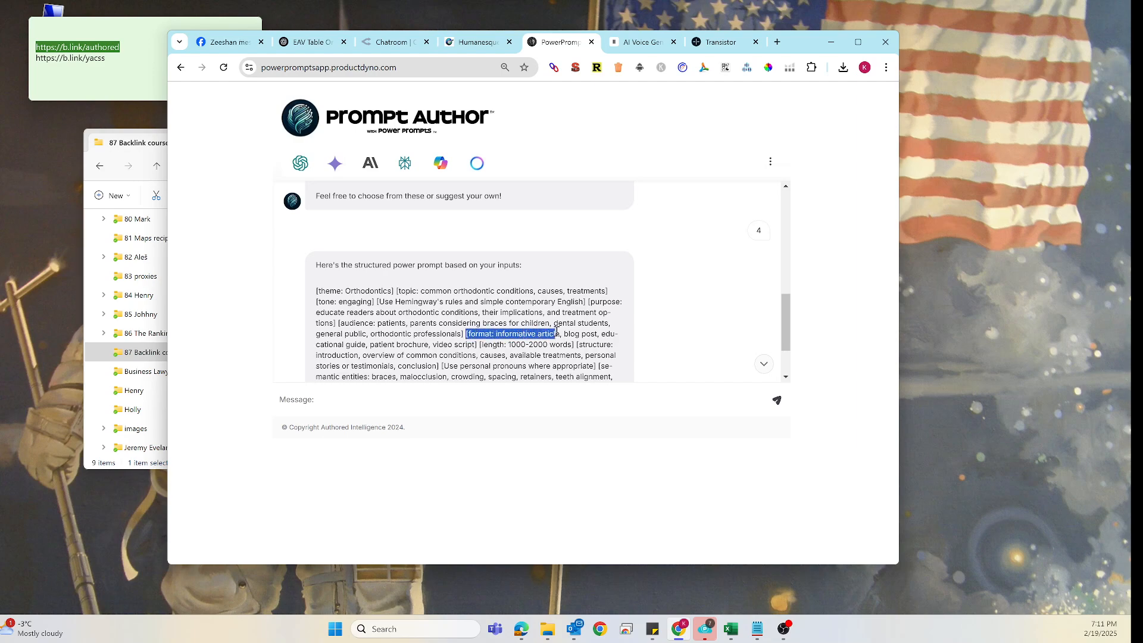
{"action": "left_click", "coordinate": [482, 344]}
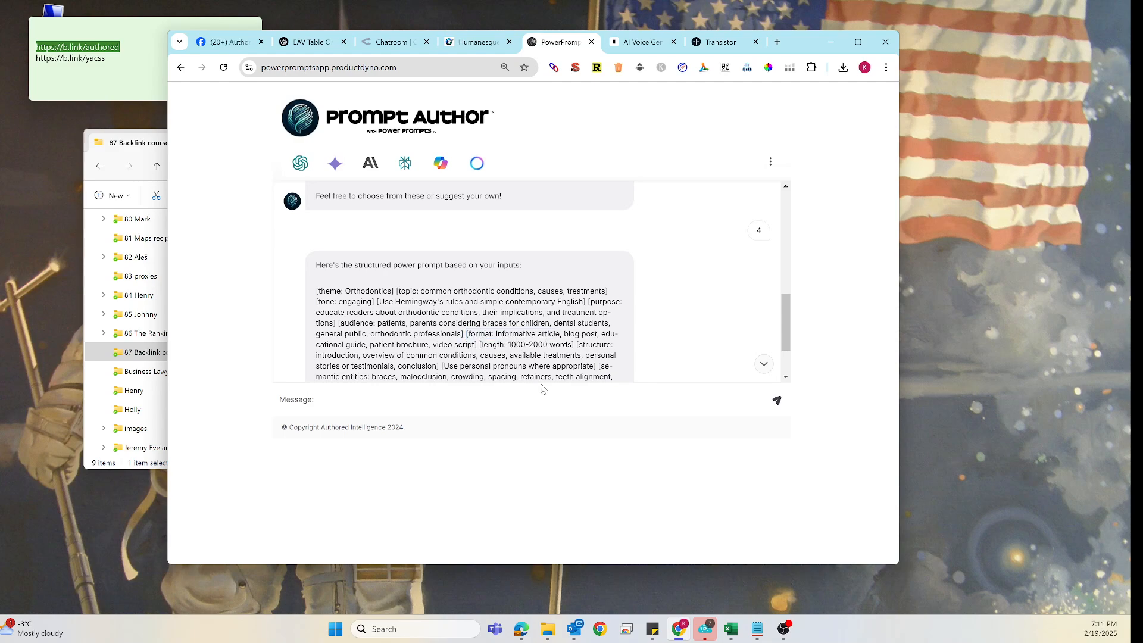
{"action": "scroll", "coordinate": [512, 337], "scroll_direction": "down", "scroll_amount": 2}
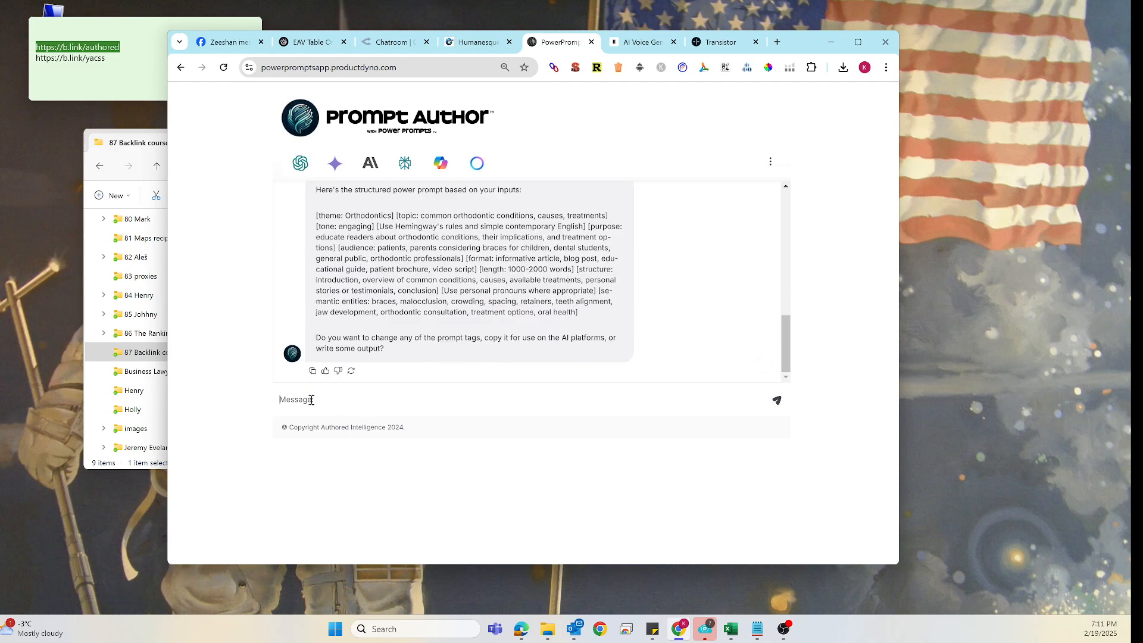
- Write a message asking to modify the prompt to write a podcast episode, including information
{"action": "type", "text": "modify prompt to write podcast episode"}
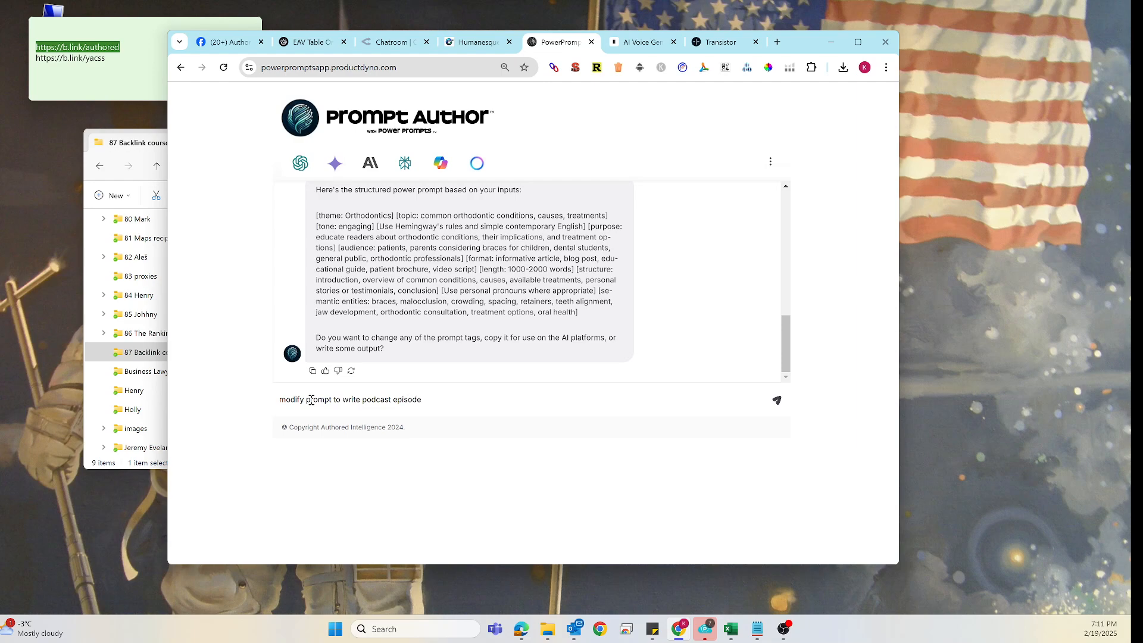
{"action": "type", "text": ". include information bellow"}
- Copy the first episode's title and description from the ChatGPT answer
{"action": "left_click", "coordinate": [308, 45]}
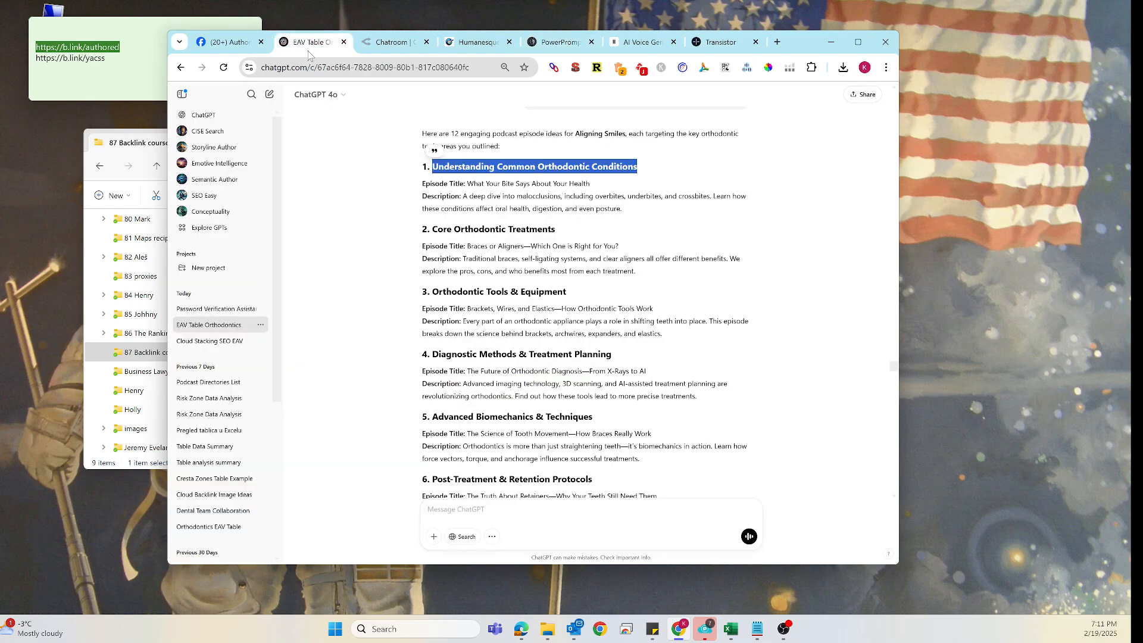
{"action": "left_click", "coordinate": [423, 186]}
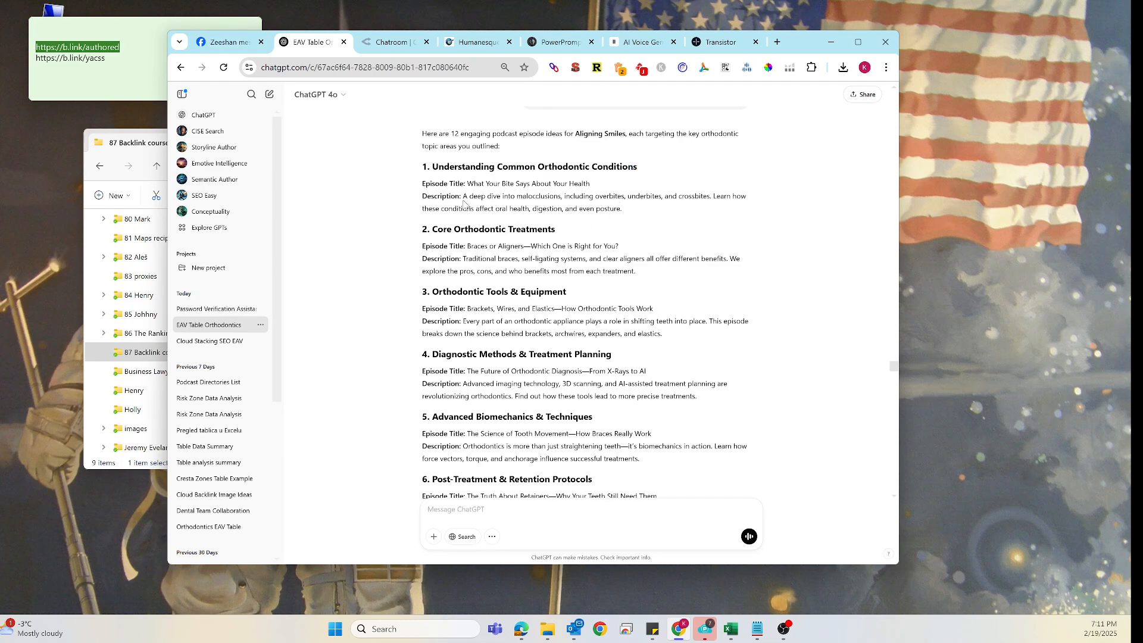
{"action": "left_click_drag", "start_coordinate": [423, 184], "coordinate": [619, 206]}
{"action": "key", "text": "ctrl+c"}
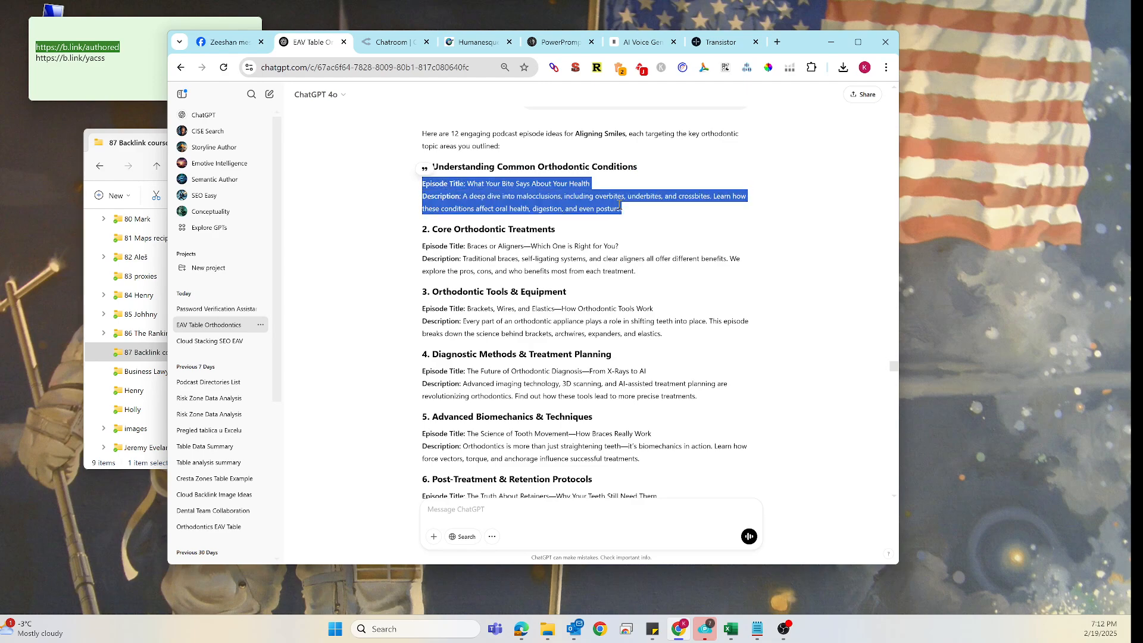
- Paste the episode title and description on a new line below the modify request and send it to Power Prompt Author
{"action": "left_click", "coordinate": [554, 42]}
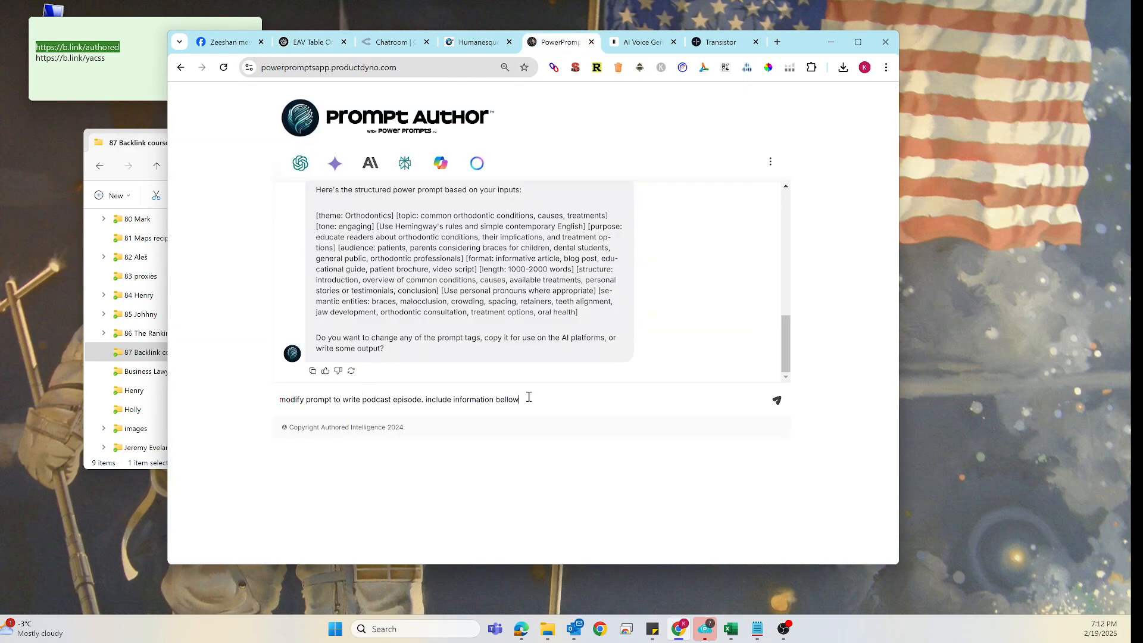
{"action": "key", "text": "shift+Return"}
{"action": "key", "text": "ctrl+v"}
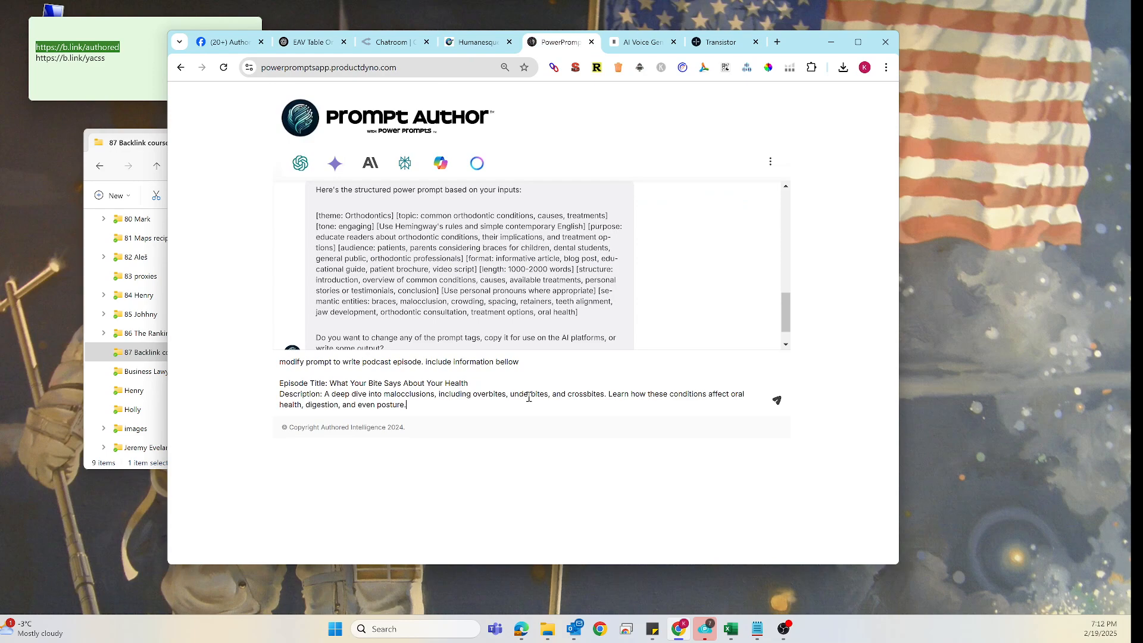
{"action": "key", "text": "Return"}
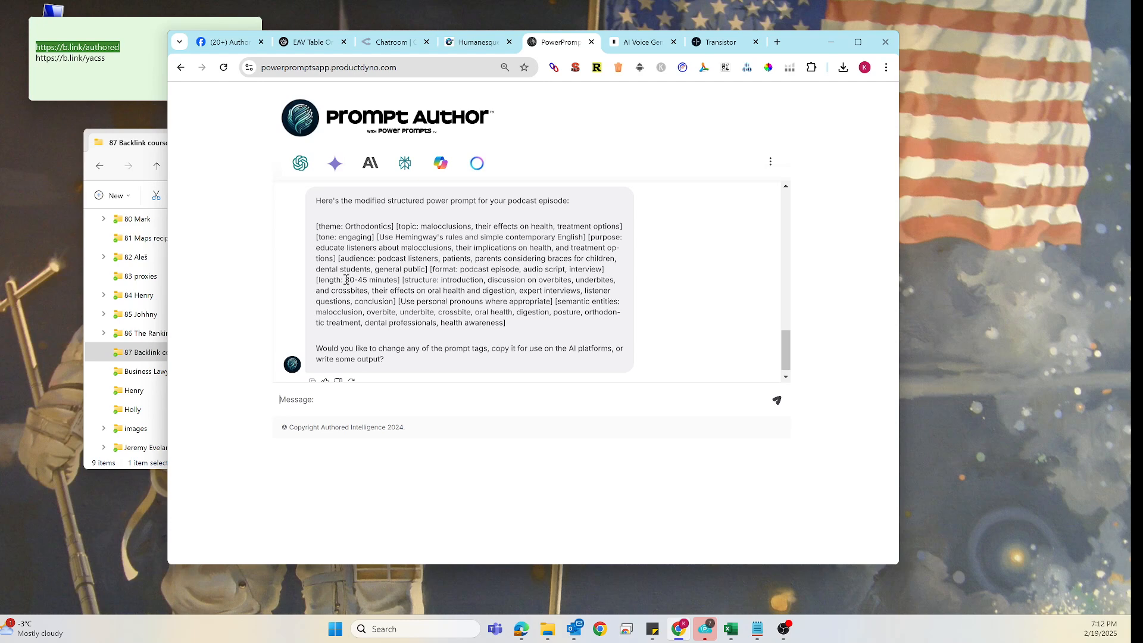
- Copy the modified podcast power prompt into the sticky note, then enlarge and reposition the note
{"action": "left_click_drag", "start_coordinate": [346, 279], "coordinate": [352, 280]}
{"action": "left_click_drag", "start_coordinate": [316, 226], "coordinate": [515, 331]}
{"action": "key", "text": "ctrl+c"}
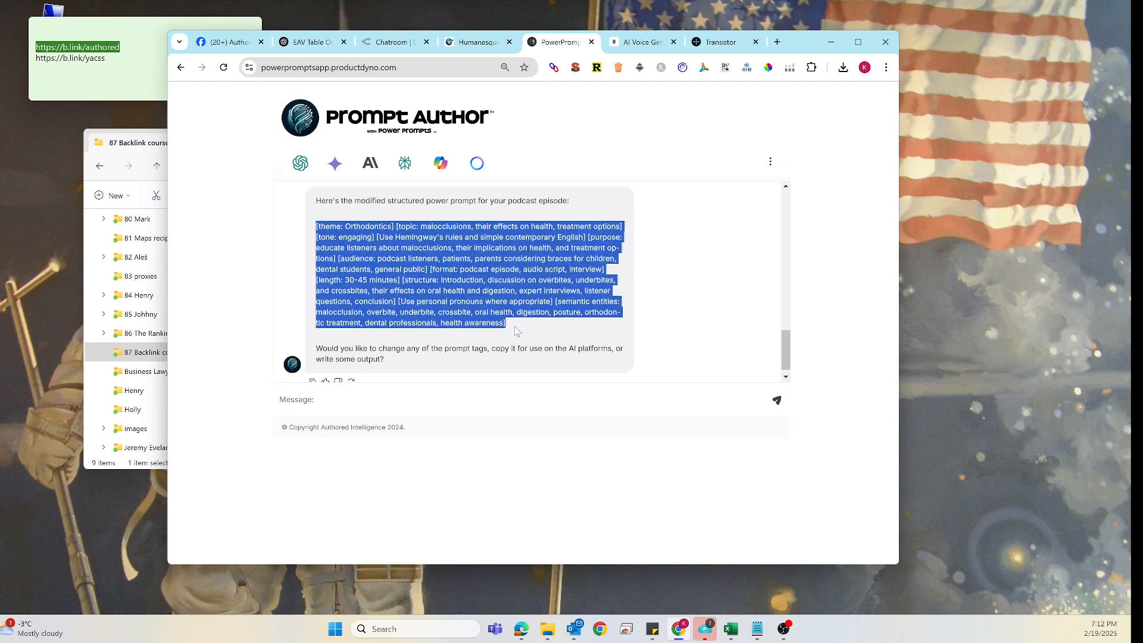
{"action": "left_click", "coordinate": [100, 82]}
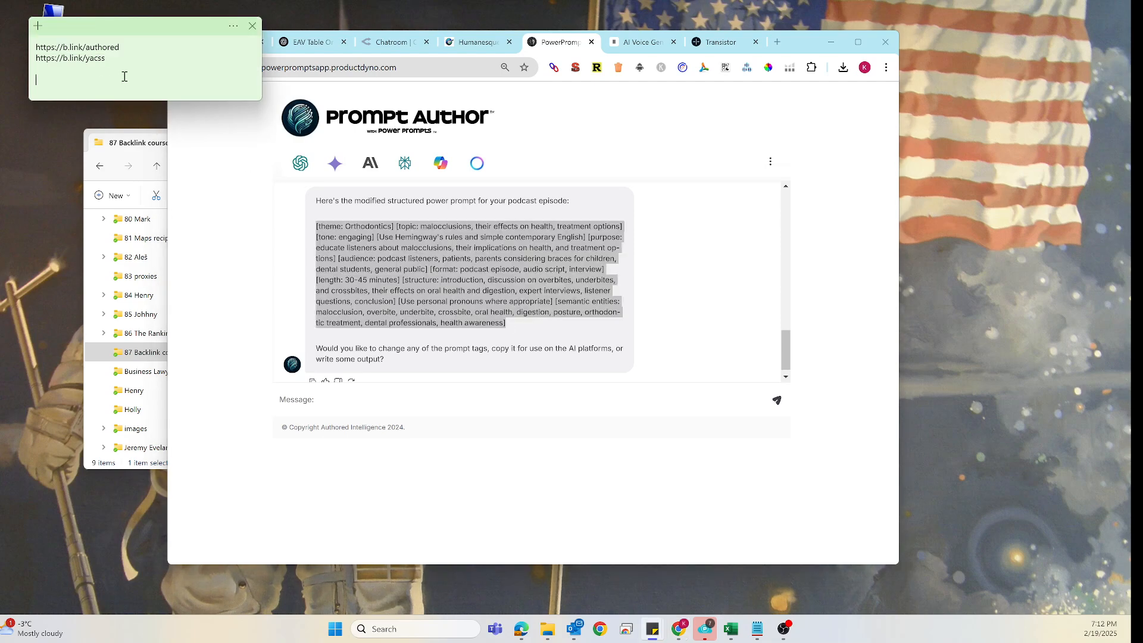
{"action": "key", "text": "ctrl+v"}
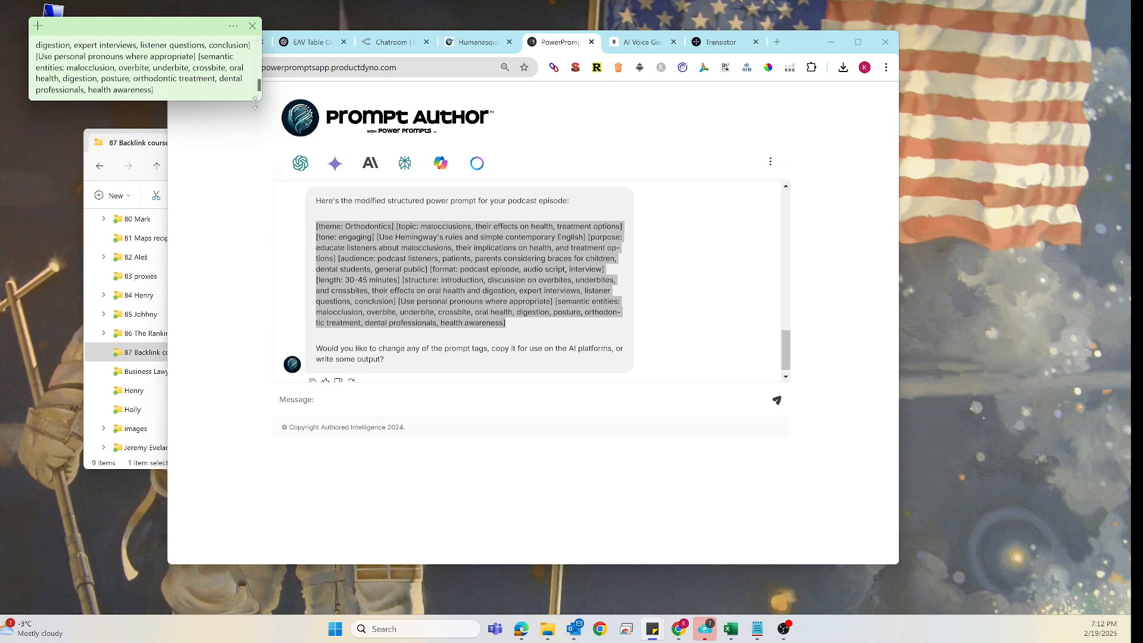
{"action": "left_click_drag", "start_coordinate": [255, 103], "coordinate": [538, 345]}
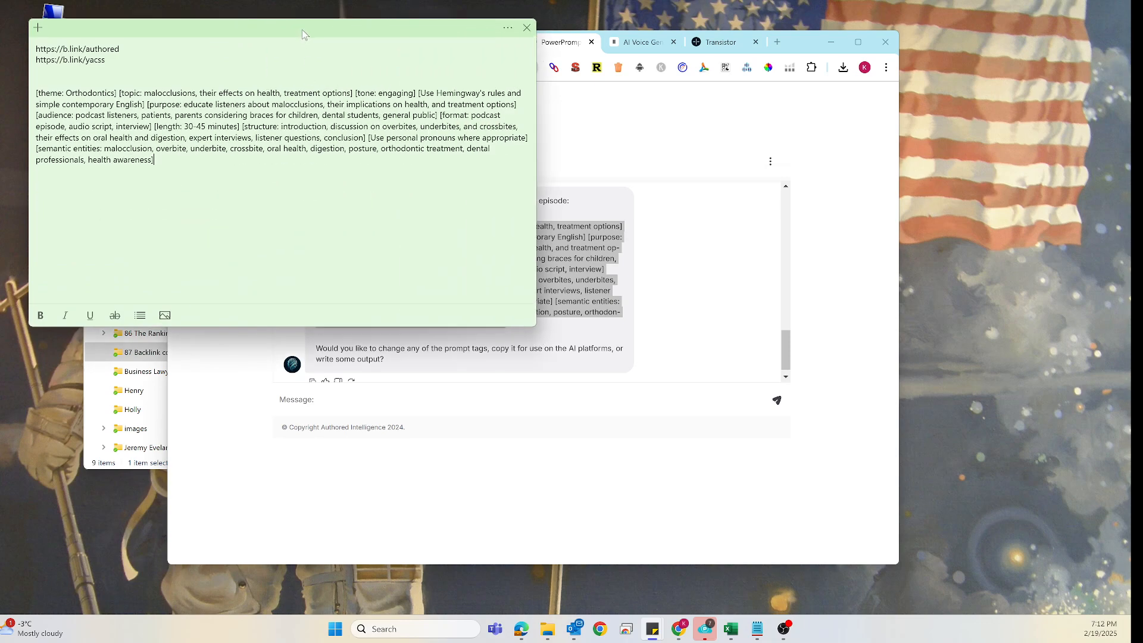
{"action": "left_click_drag", "start_coordinate": [303, 32], "coordinate": [497, 216]}
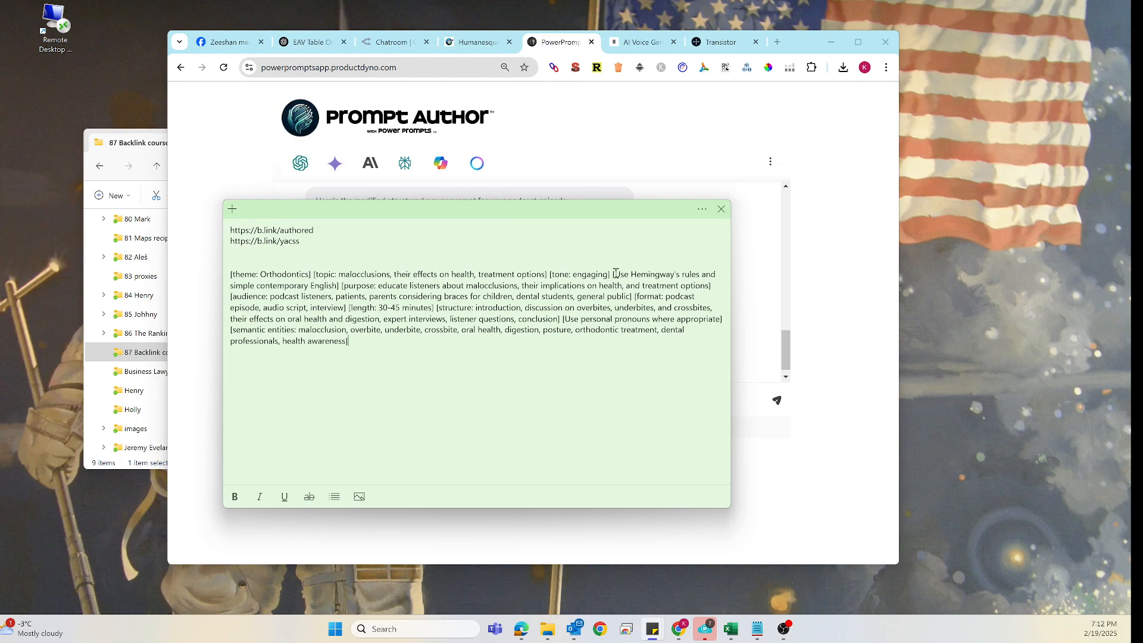
- Change the length tag of the prompt in the sticky note to 10-15 minutes
{"action": "left_click_drag", "start_coordinate": [614, 274], "coordinate": [338, 287]}
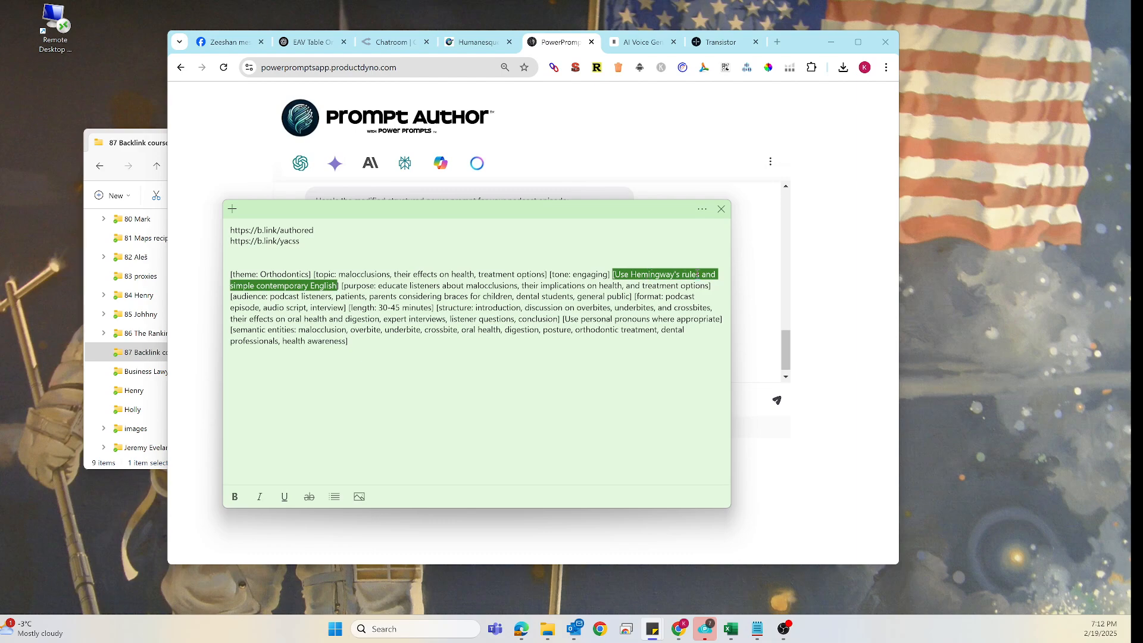
{"action": "left_click", "coordinate": [533, 318]}
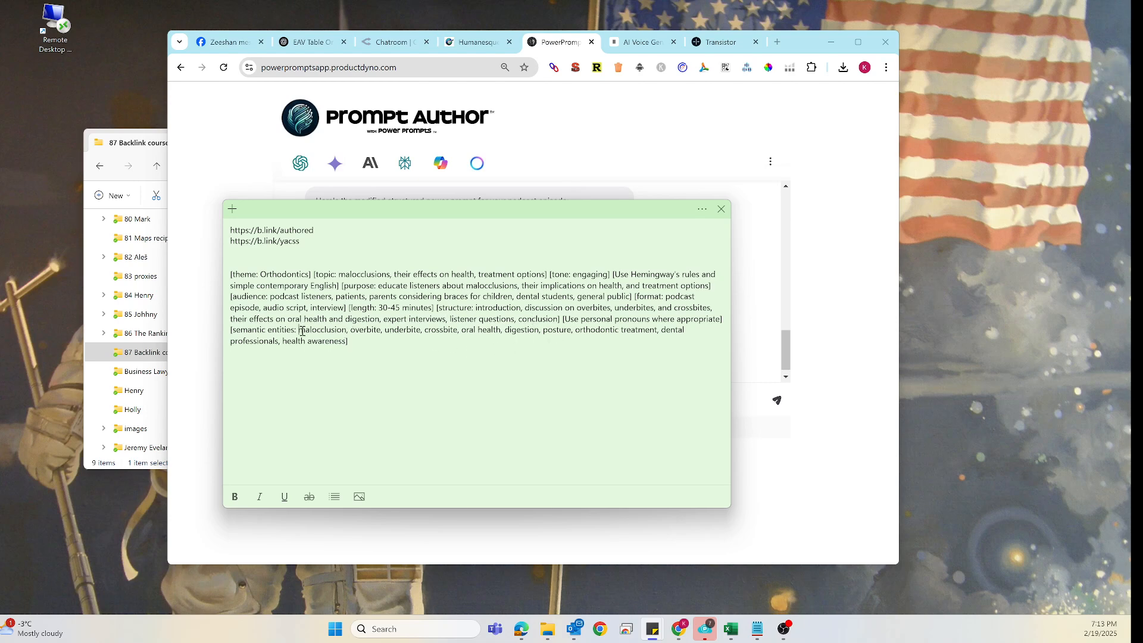
{"action": "left_click_drag", "start_coordinate": [300, 329], "coordinate": [340, 341]}
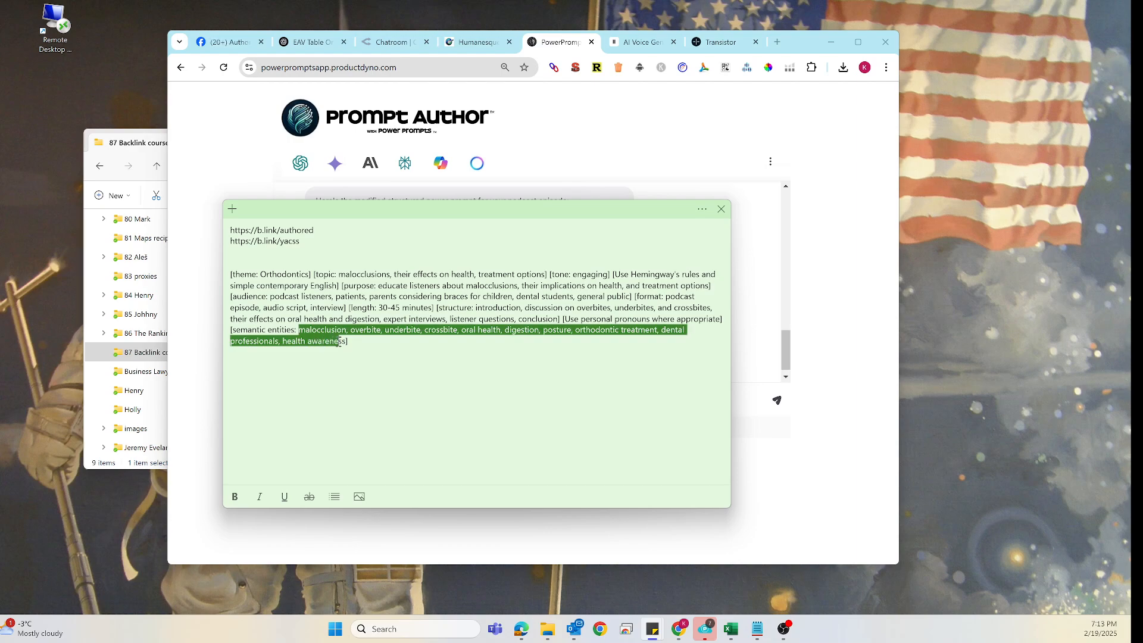
{"action": "left_click", "coordinate": [380, 307]}
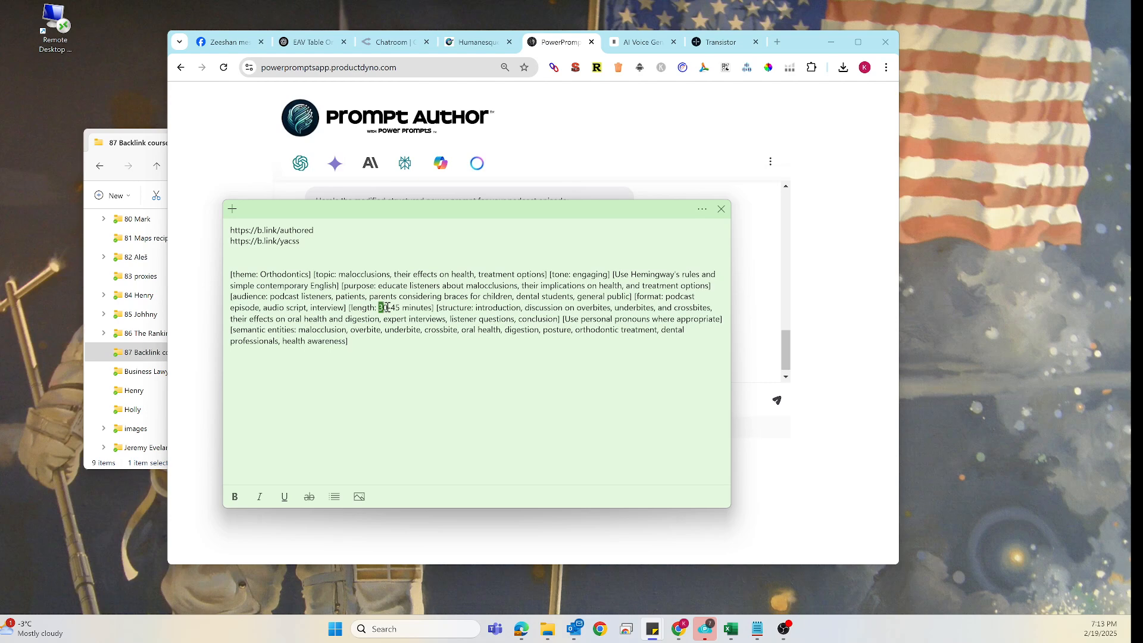
{"action": "left_click_drag", "start_coordinate": [388, 307], "coordinate": [391, 307]}
{"action": "type", "text": "10"}
{"action": "key", "text": "Delete"}
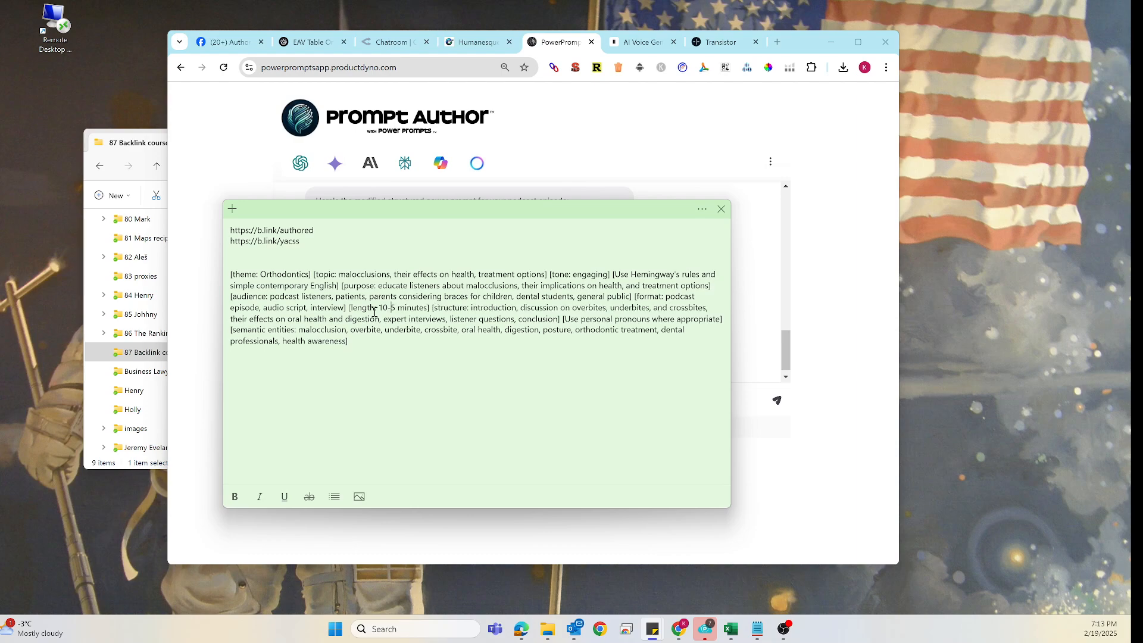
{"action": "type", "text": "1"}
- Copy the edited prompt and submit it to Grok 2 1212 in the OpenRouter chatroom
{"action": "left_click", "coordinate": [387, 347]}
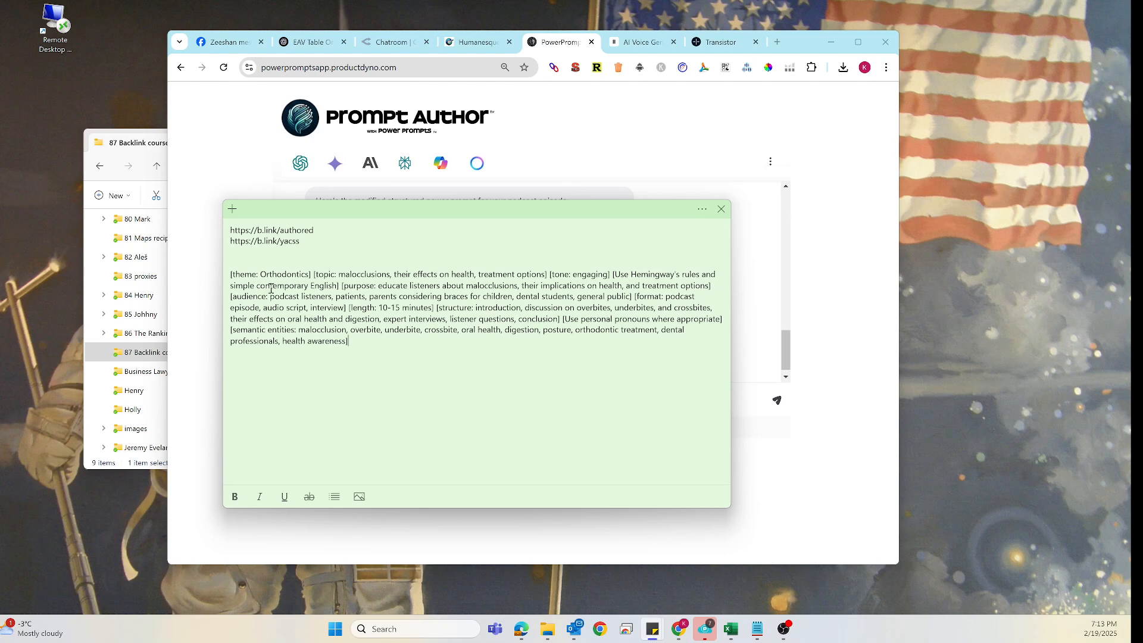
{"action": "left_click_drag", "start_coordinate": [231, 274], "coordinate": [351, 342]}
{"action": "key", "text": "ctrl+c"}
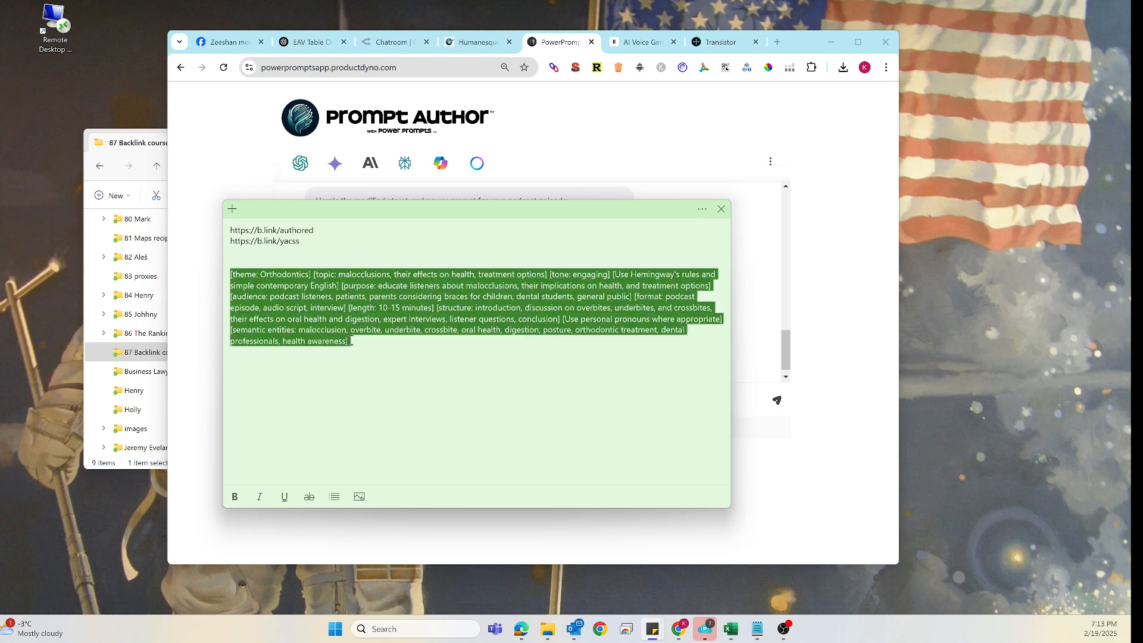
{"action": "left_click", "coordinate": [379, 44]}
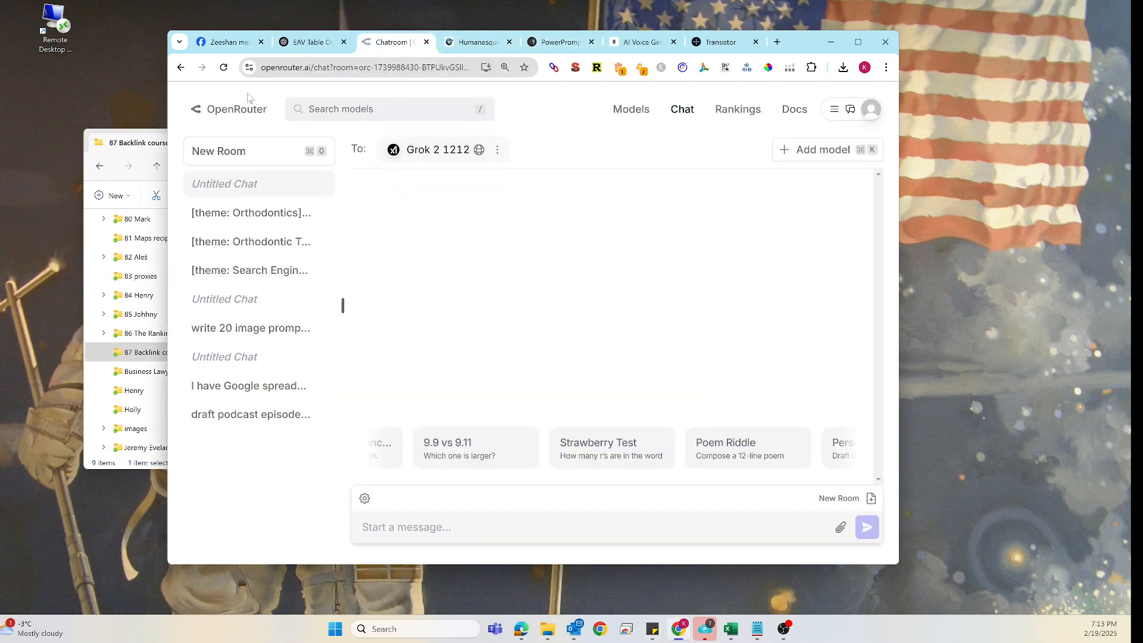
{"action": "mouse_move", "coordinate": [394, 162]}
{"action": "key", "text": "ctrl+v"}
{"action": "key", "text": "Return"}
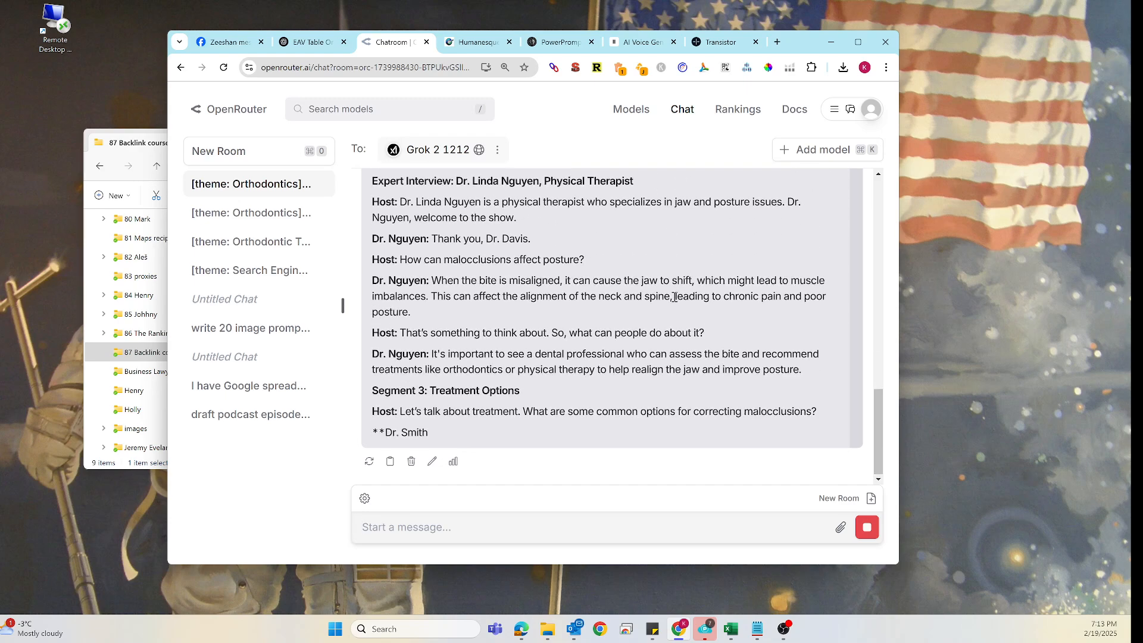
- Open WordCounter.net in a new tab by searching Google for 'word counter'
{"action": "left_click", "coordinate": [777, 42]}
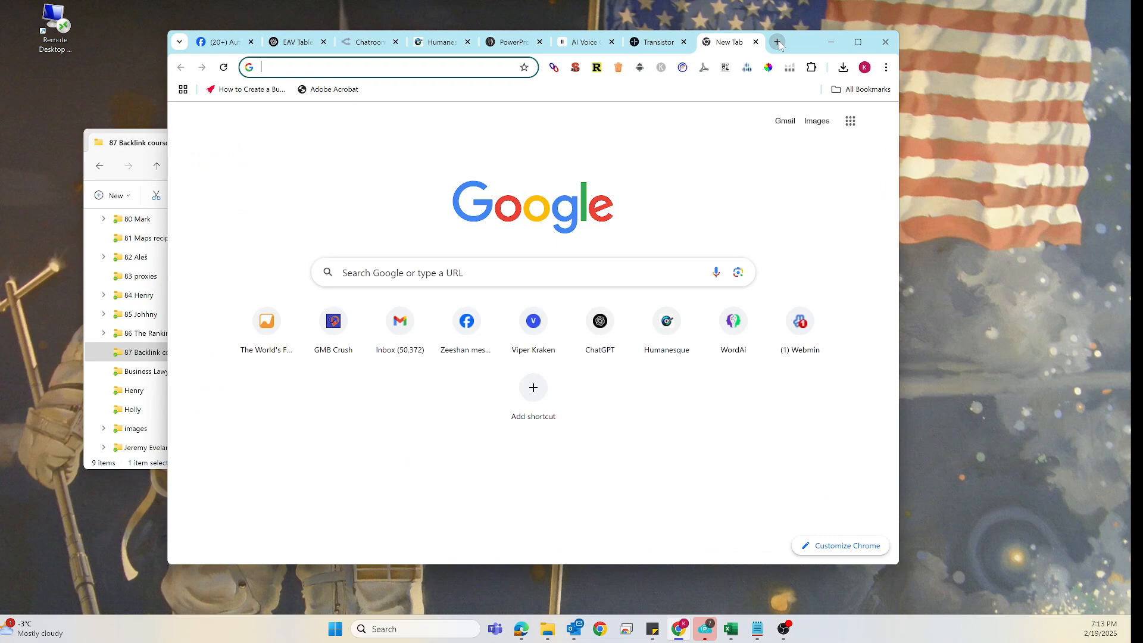
{"action": "type", "text": "word co"}
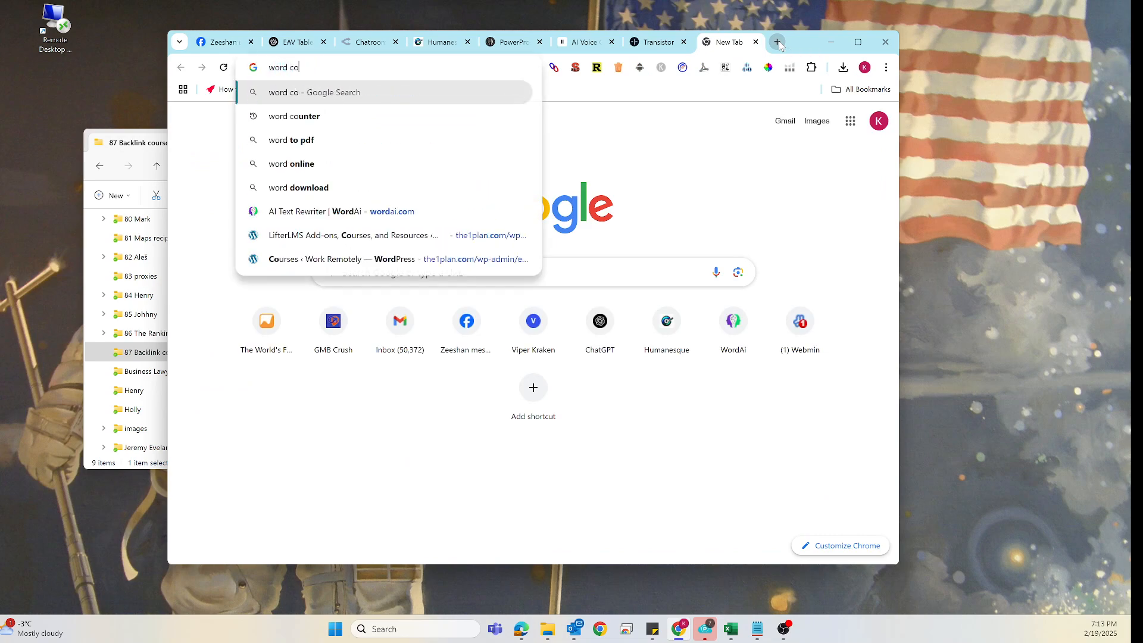
{"action": "type", "text": "unter"}
{"action": "key", "text": "Return"}
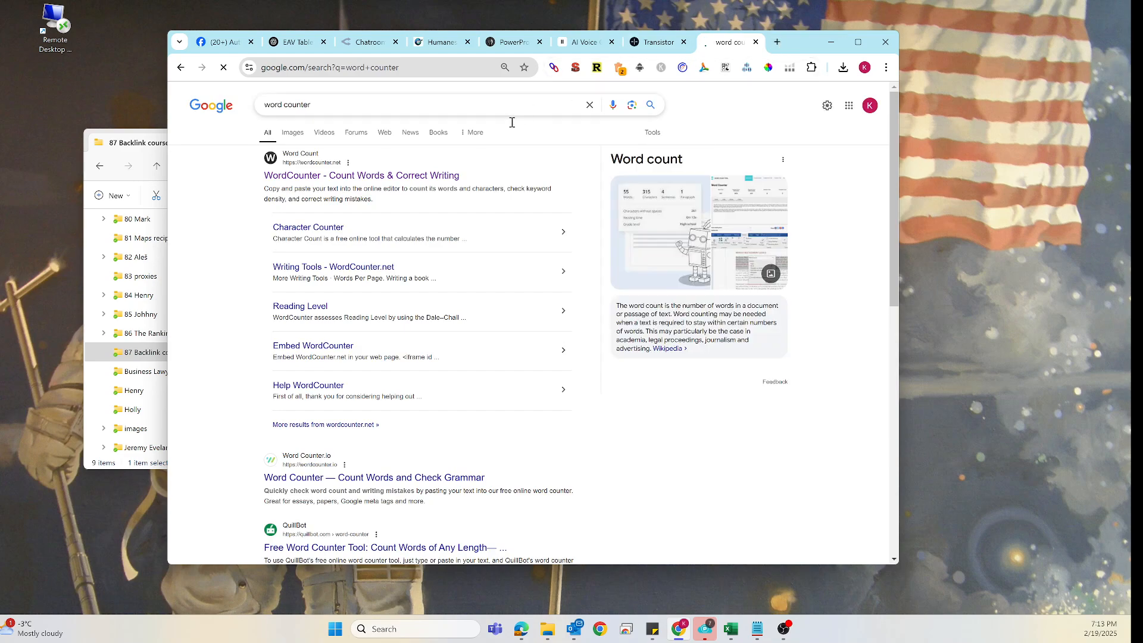
{"action": "left_click", "coordinate": [357, 175]}
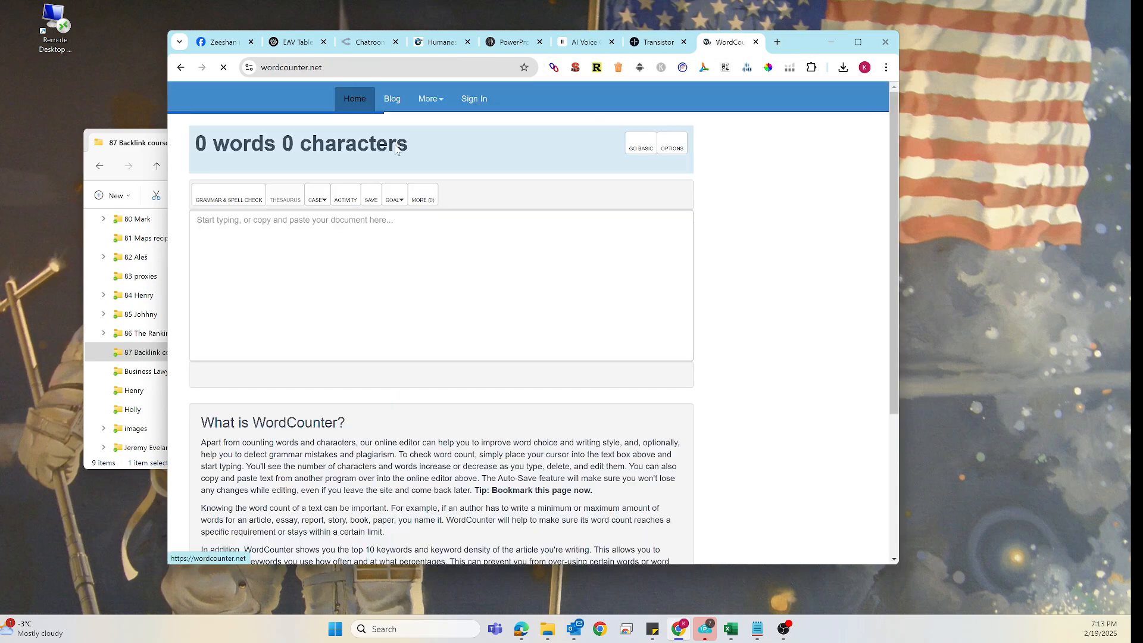
- Copy Grok's podcast episode script and paste it into the WordCounter text box
{"action": "left_click", "coordinate": [378, 43]}
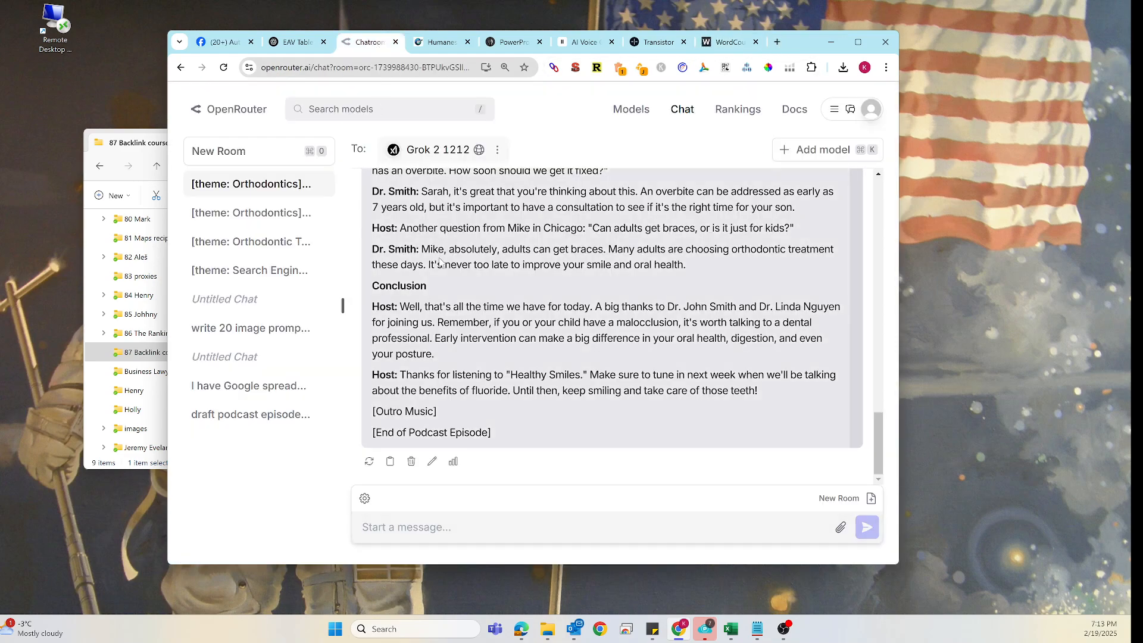
{"action": "key", "text": "ctrl+a"}
{"action": "left_click", "coordinate": [481, 338]}
{"action": "left_click_drag", "start_coordinate": [755, 391], "coordinate": [368, 257]}
{"action": "key", "text": "ctrl+c"}
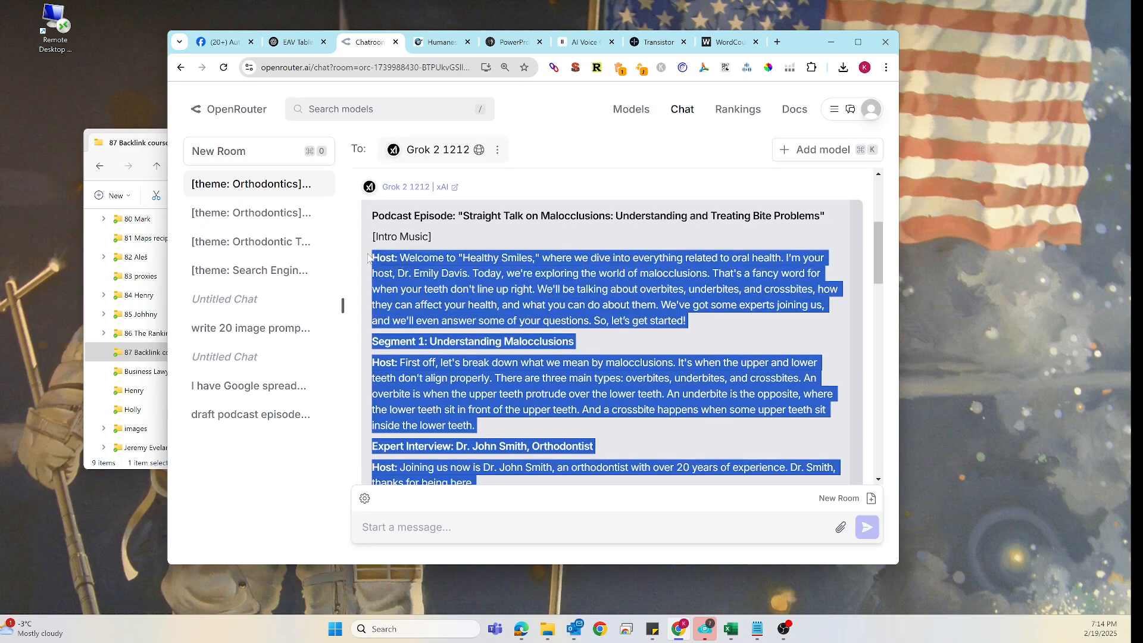
{"action": "left_click", "coordinate": [727, 41]}
{"action": "left_click", "coordinate": [323, 220]}
{"action": "key", "text": "ctrl+v"}
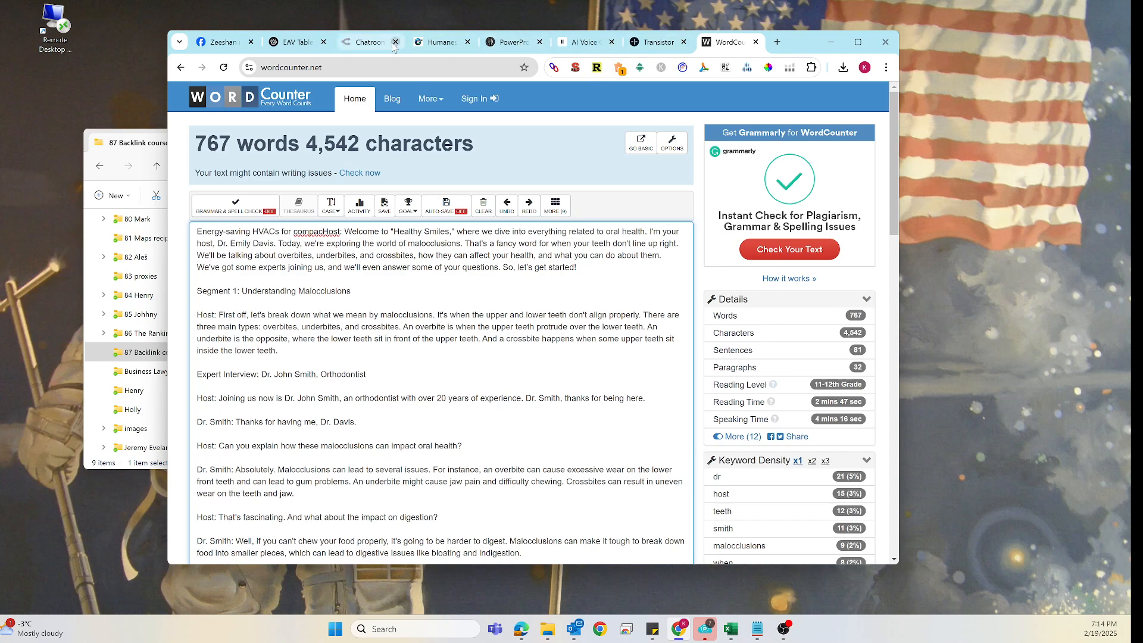
- Copy the Segment 2 heading 'Effects on Posture and Overall Health' from Grok's script
{"action": "left_click", "coordinate": [370, 42]}
{"action": "left_click", "coordinate": [463, 317]}
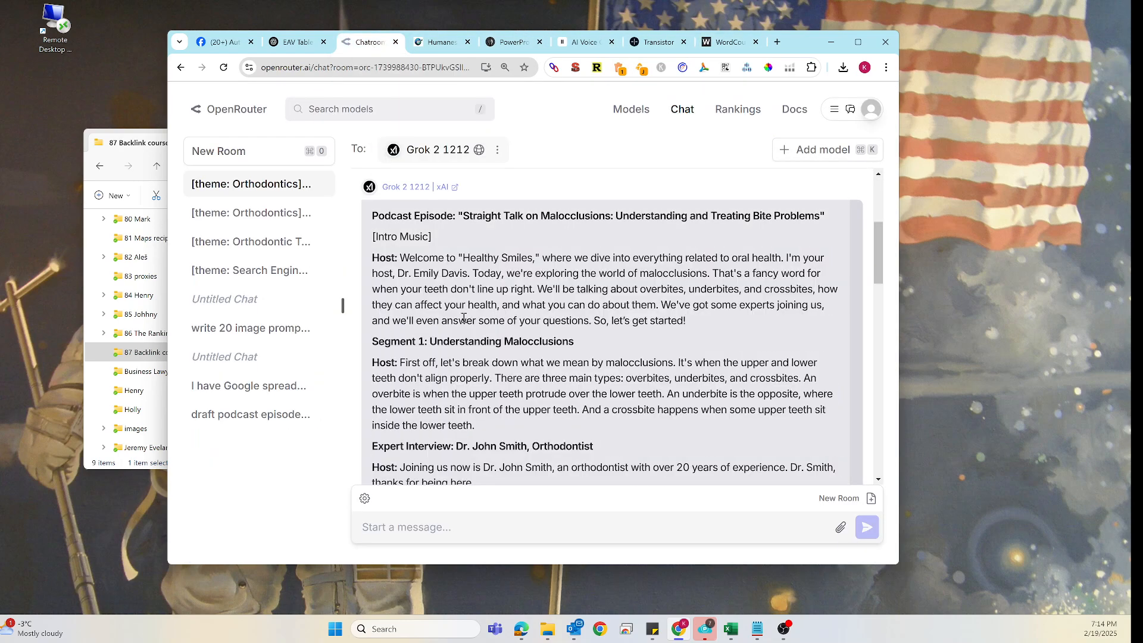
{"action": "scroll", "coordinate": [490, 368], "scroll_direction": "down", "scroll_amount": 2}
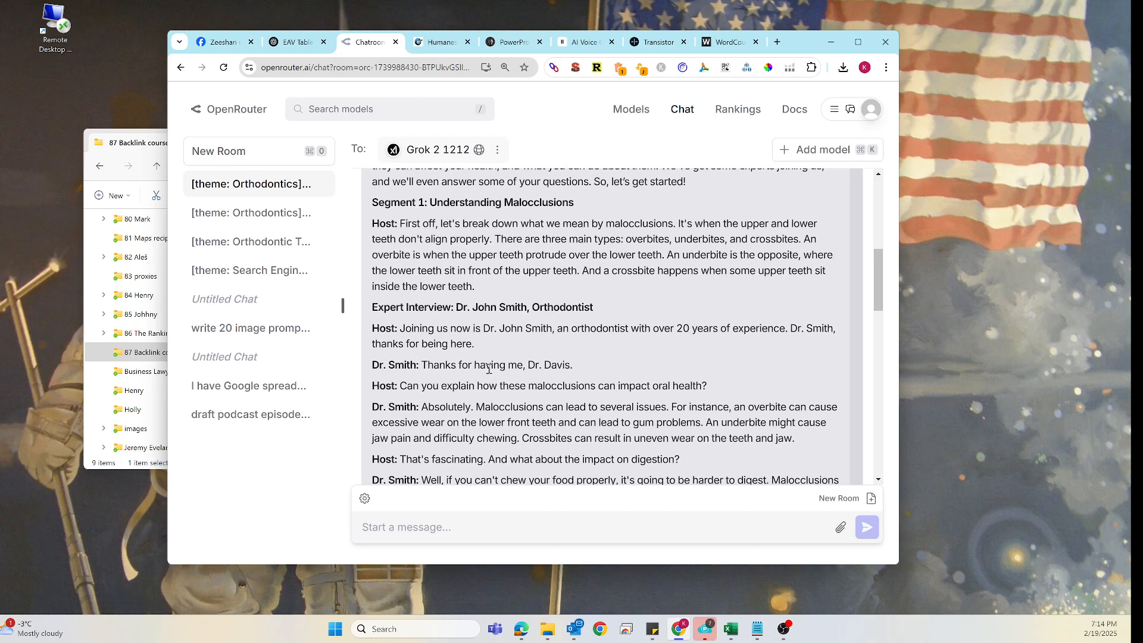
{"action": "scroll", "coordinate": [489, 369], "scroll_direction": "down", "scroll_amount": 2}
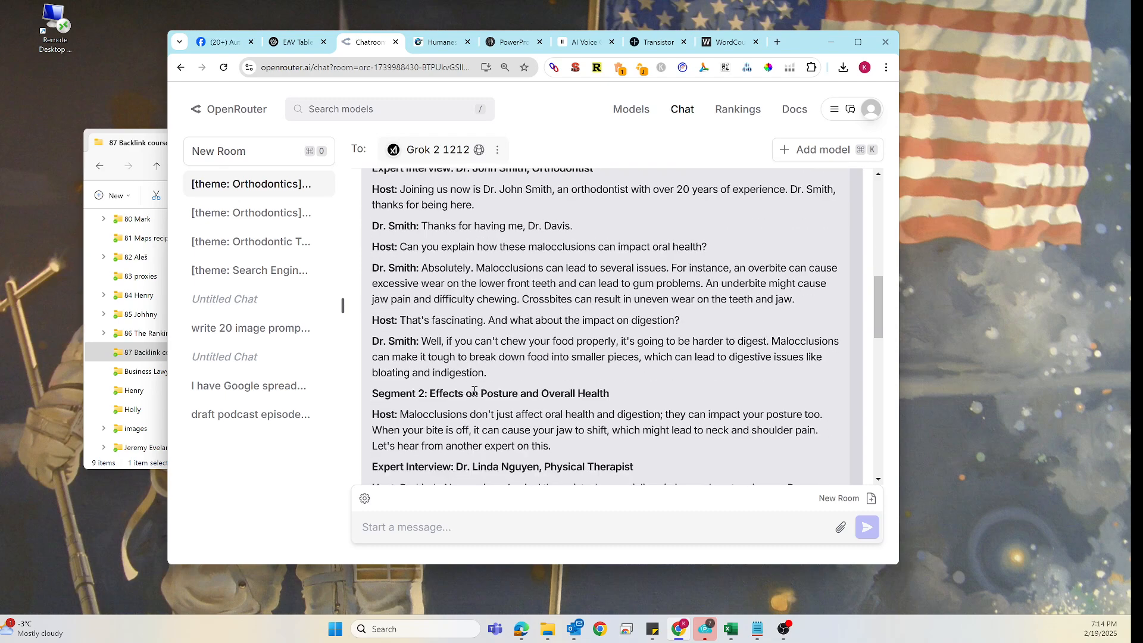
{"action": "scroll", "coordinate": [474, 391], "scroll_direction": "down", "scroll_amount": 2}
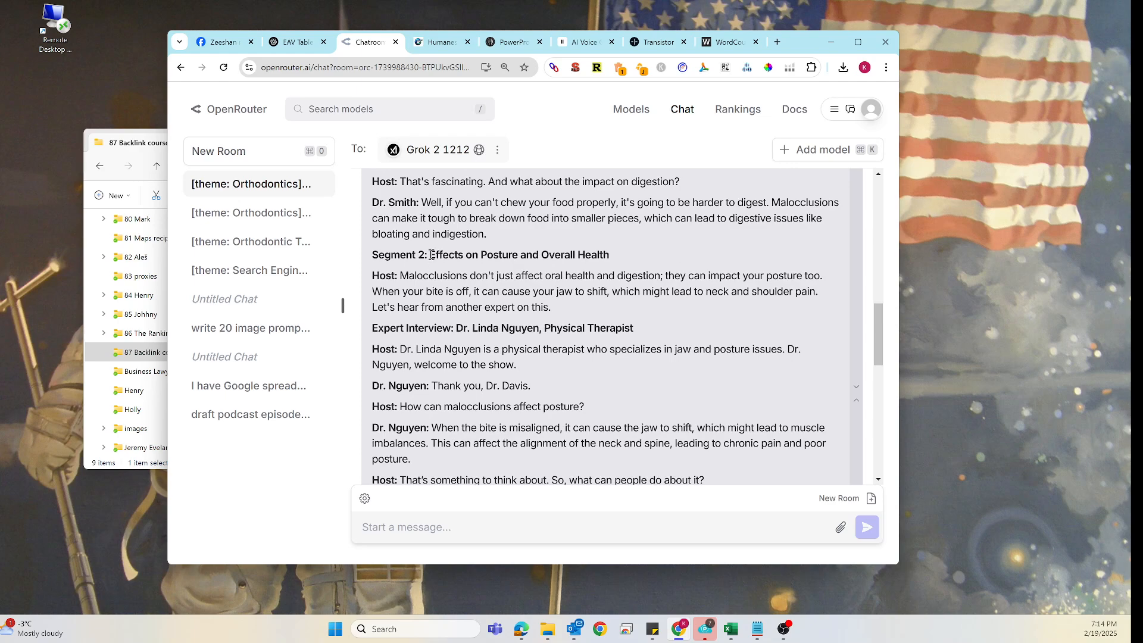
{"action": "left_click_drag", "start_coordinate": [431, 255], "coordinate": [612, 256]}
{"action": "key", "text": "ctrl+c"}
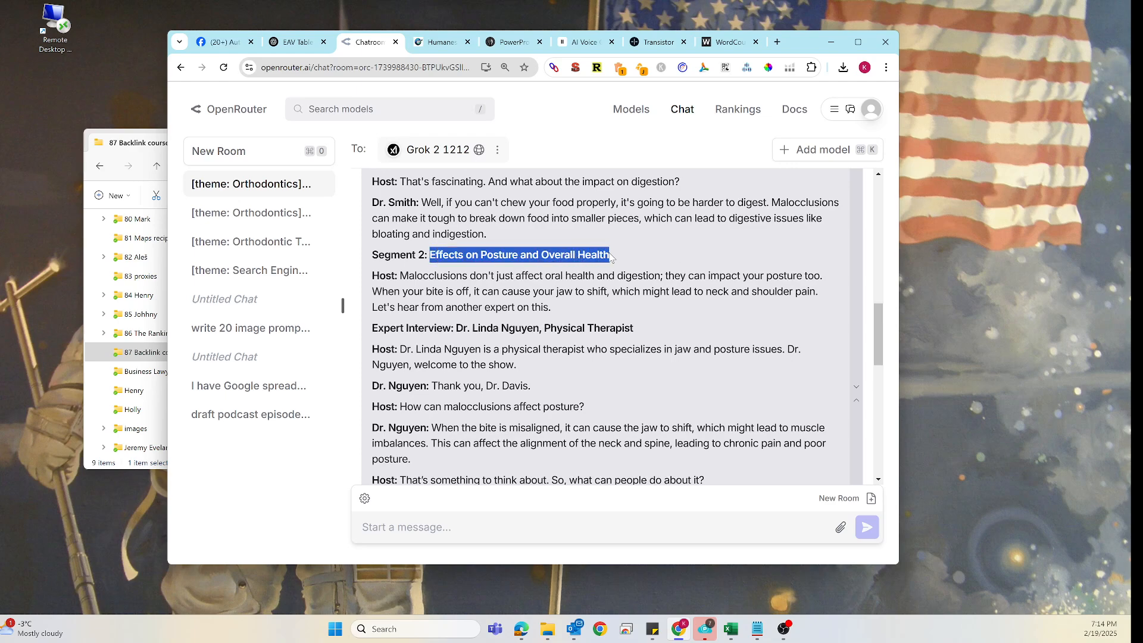
- Ask Grok to 'add engaging customer story regarding Effects on Posture and Overall Health', pasting in the copied heading
{"action": "left_click", "coordinate": [447, 526]}
{"action": "type", "text": "a"}
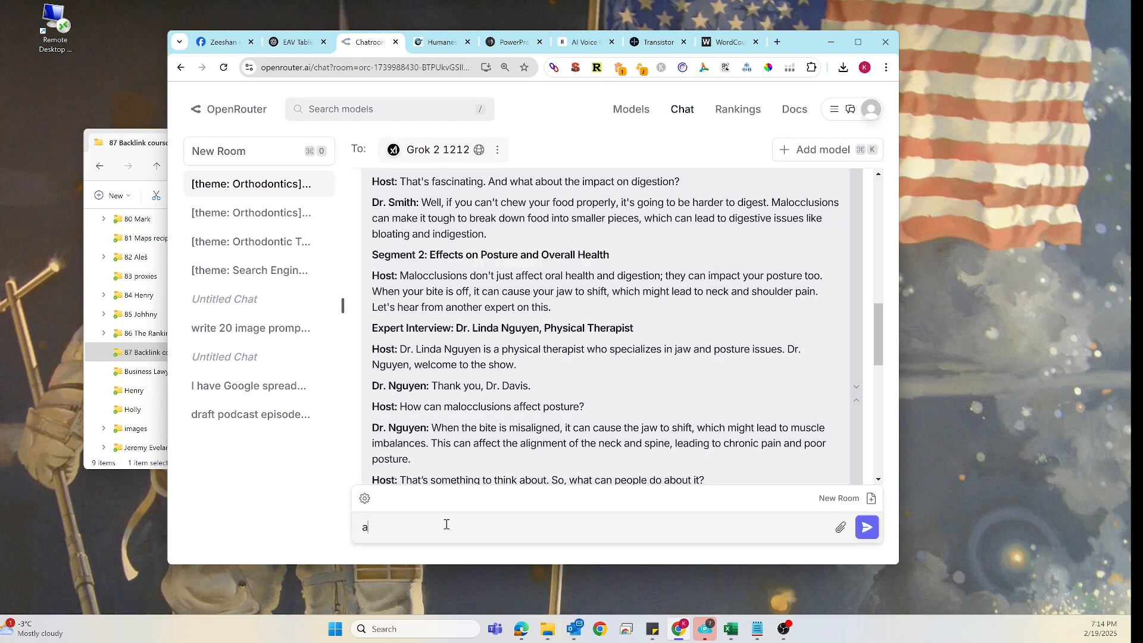
{"action": "type", "text": "dd engaging customer story "}
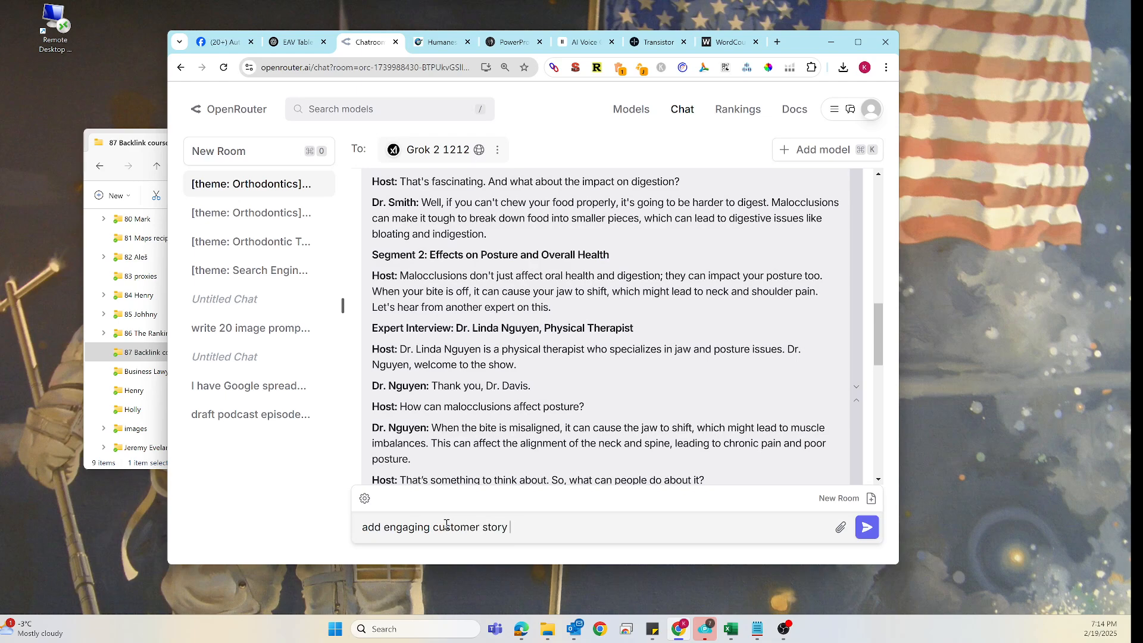
{"action": "type", "text": "regarding"}
{"action": "key", "text": "ctrl+v"}
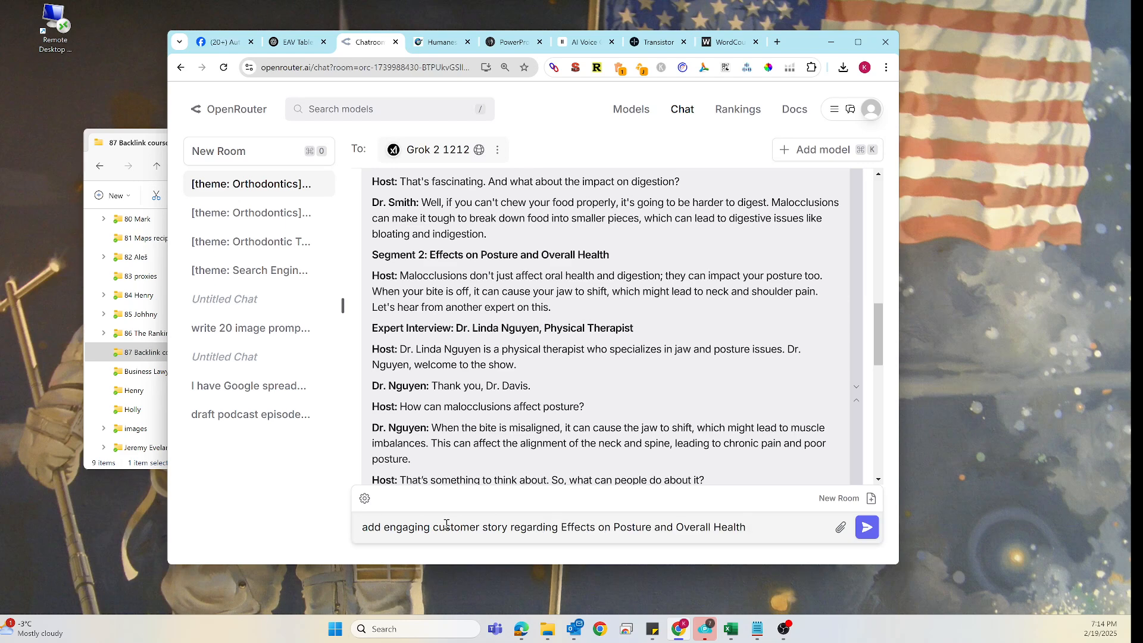
{"action": "key", "text": "Return"}
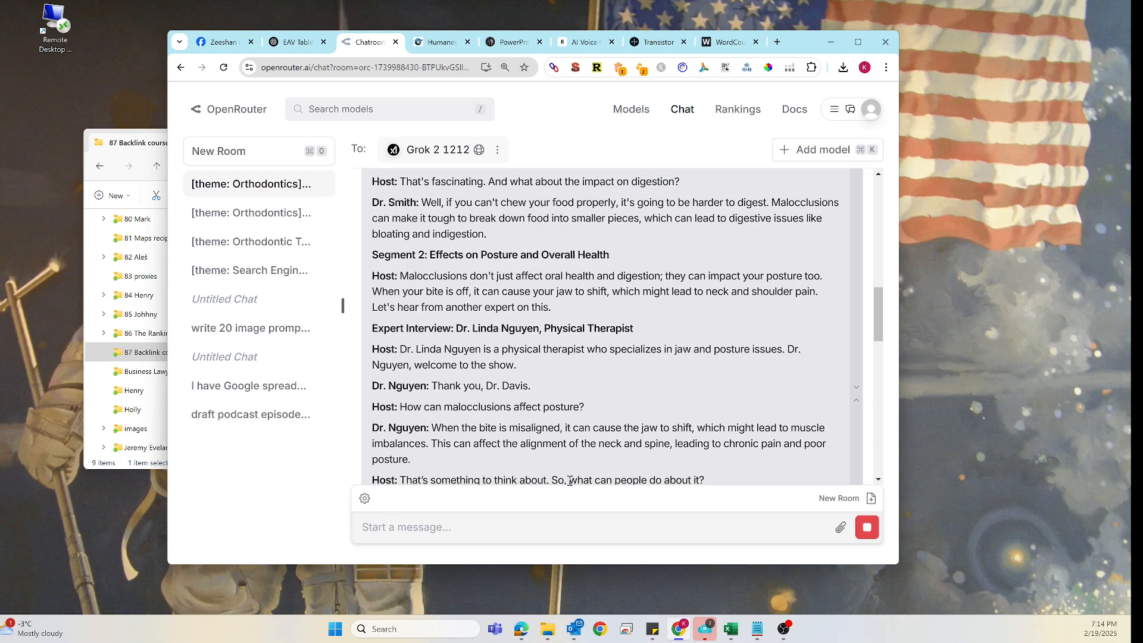
- Scroll through Grok's revised podcast script to review the added customer story section
{"action": "scroll", "coordinate": [571, 427], "scroll_direction": "down", "scroll_amount": 7}
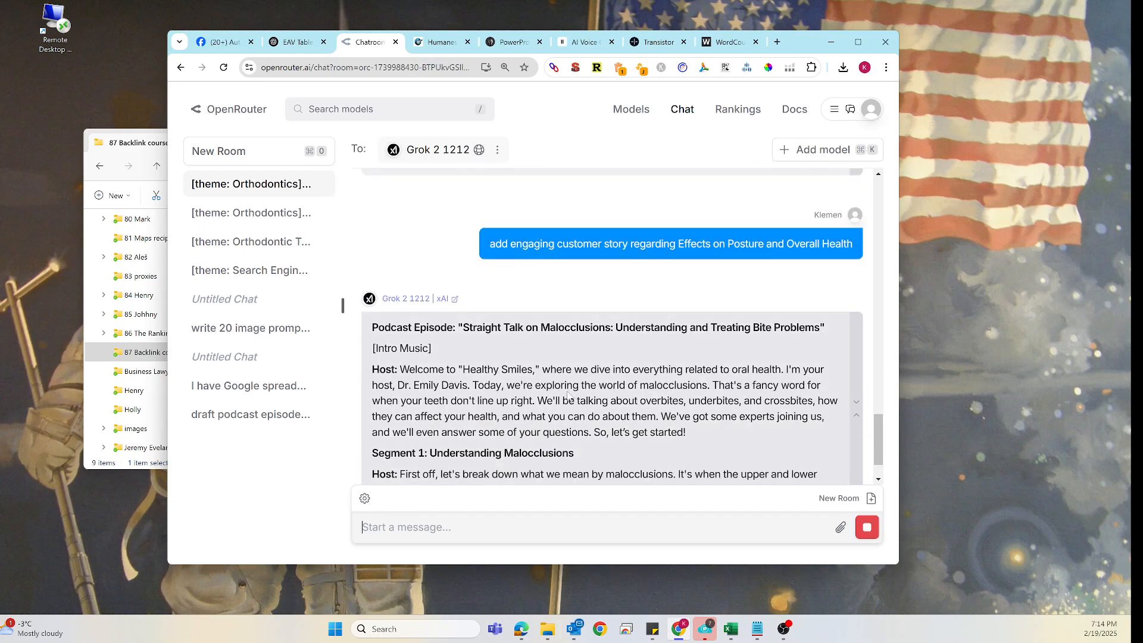
{"action": "scroll", "coordinate": [710, 426], "scroll_direction": "up", "scroll_amount": 5}
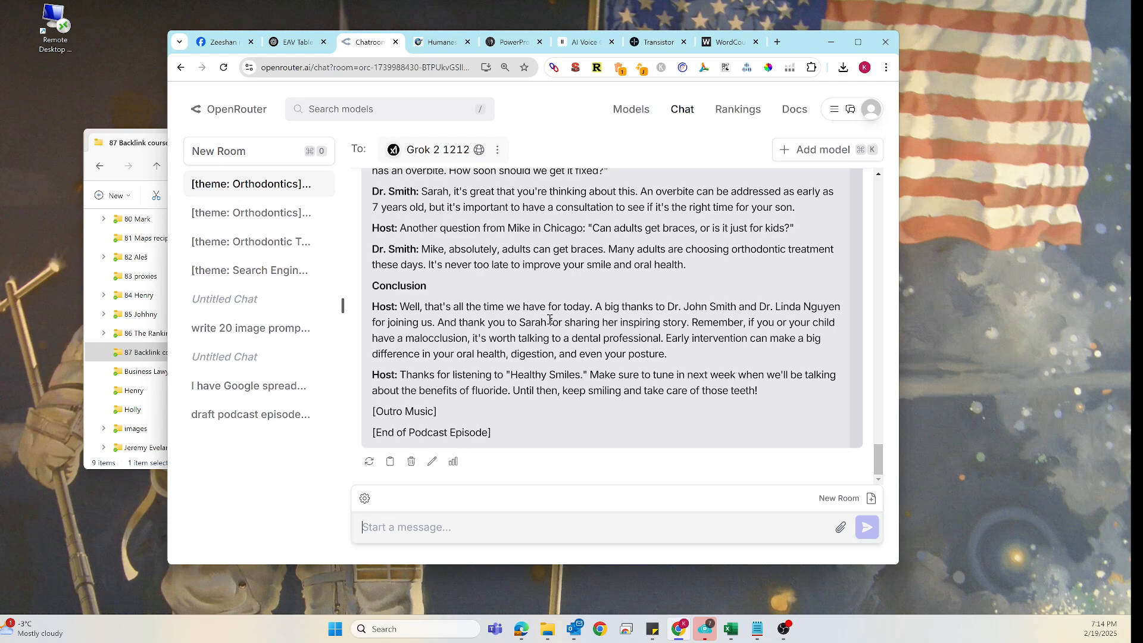
{"action": "scroll", "coordinate": [551, 320], "scroll_direction": "up", "scroll_amount": 10}
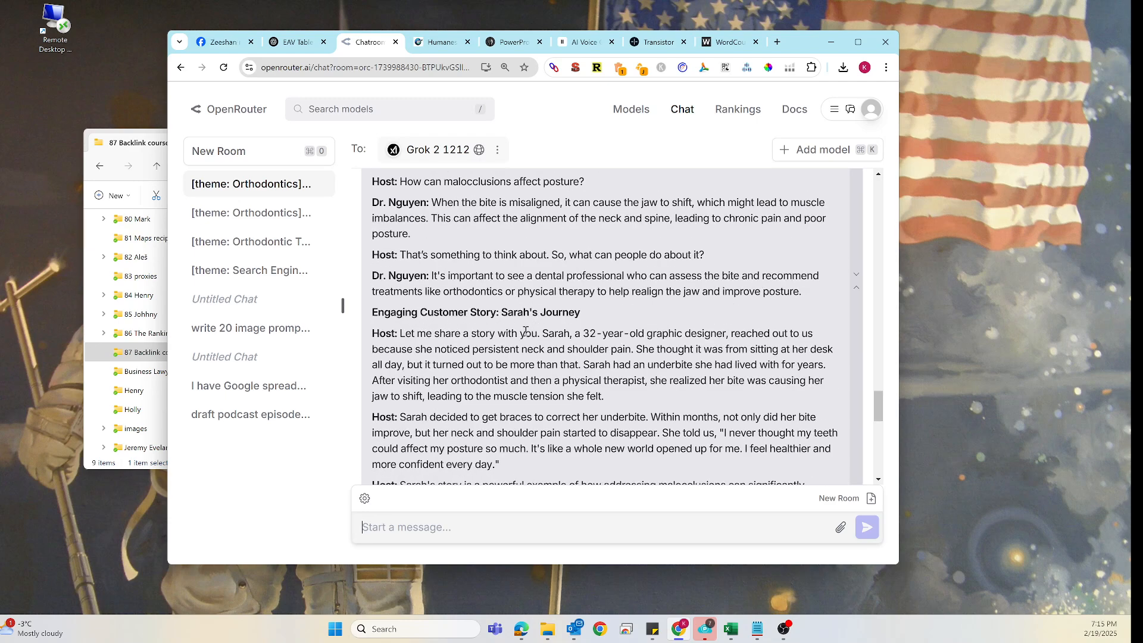
{"action": "scroll", "coordinate": [526, 331], "scroll_direction": "down", "scroll_amount": 2}
{"action": "scroll", "coordinate": [523, 331], "scroll_direction": "up", "scroll_amount": 2}
{"action": "scroll", "coordinate": [529, 395], "scroll_direction": "down", "scroll_amount": 2}
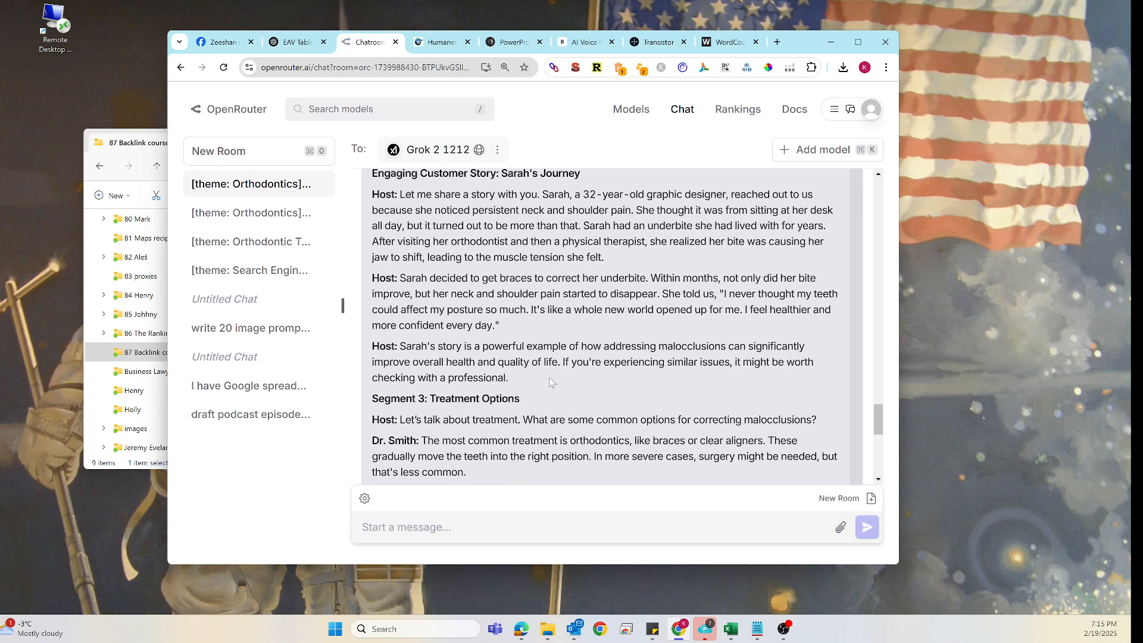
{"action": "scroll", "coordinate": [478, 387], "scroll_direction": "down", "scroll_amount": 2}
{"action": "scroll", "coordinate": [489, 409], "scroll_direction": "down", "scroll_amount": 4}
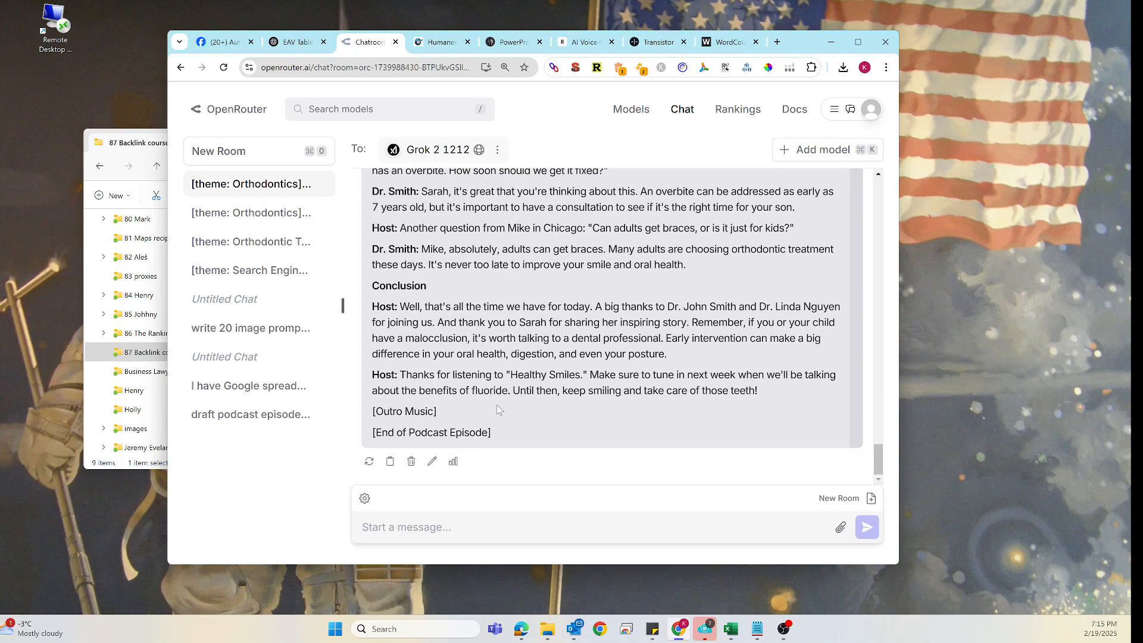
- Select the revised script and replace the WordCounter text with it to recount the words
{"action": "left_click_drag", "start_coordinate": [776, 395], "coordinate": [370, 310]}
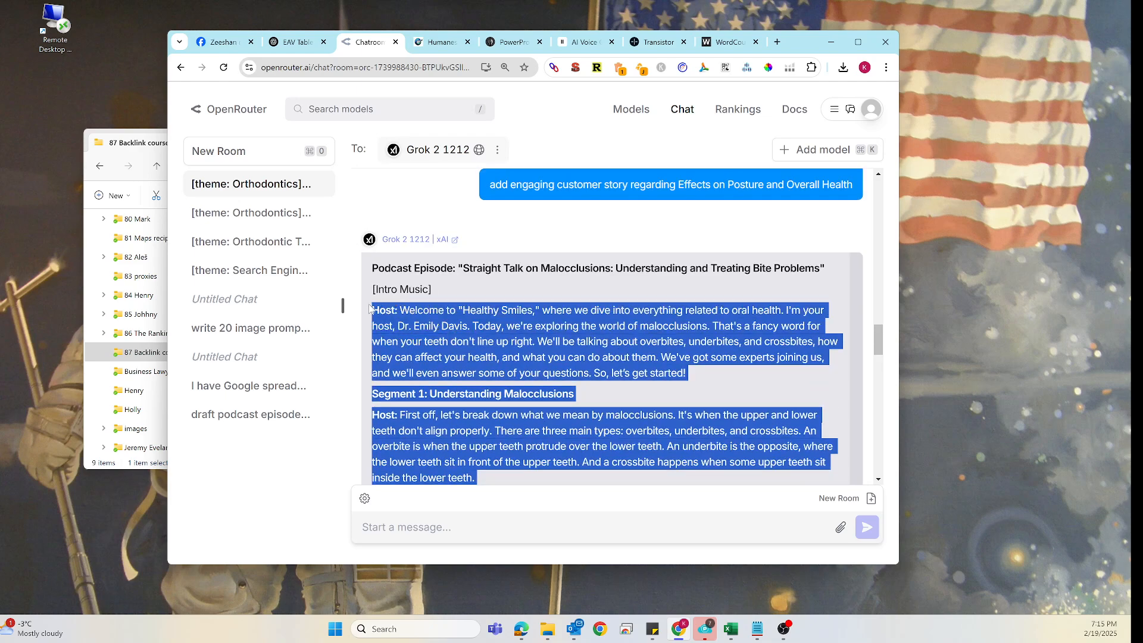
{"action": "left_click", "coordinate": [729, 41]}
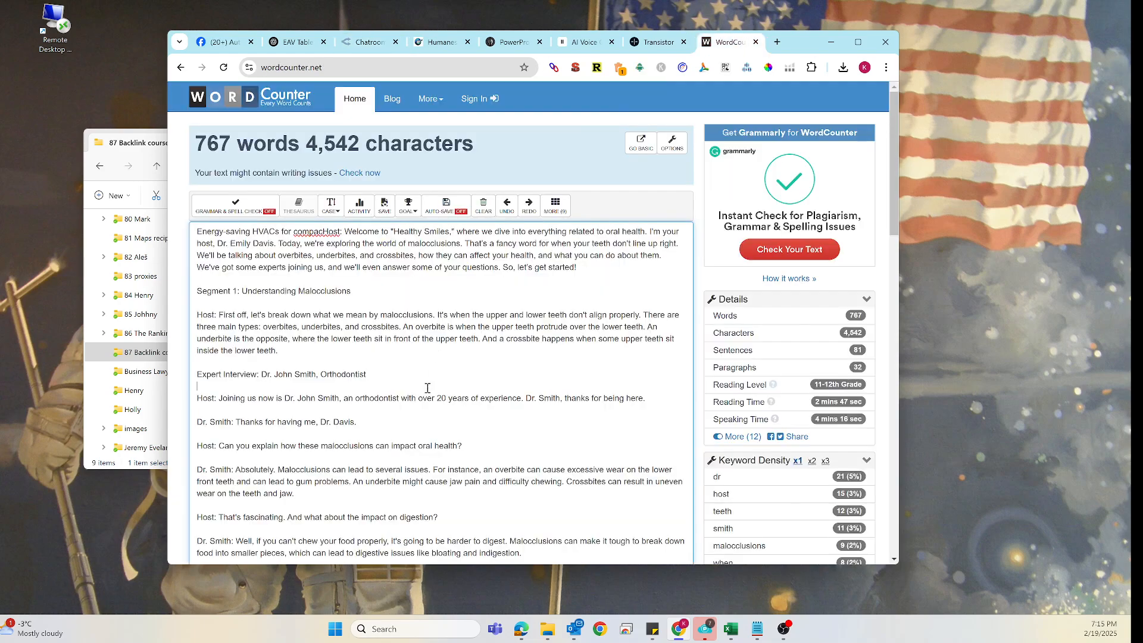
{"action": "key", "text": "ctrl+a"}
{"action": "key", "text": "Delete"}
{"action": "key", "text": "ctrl+v"}
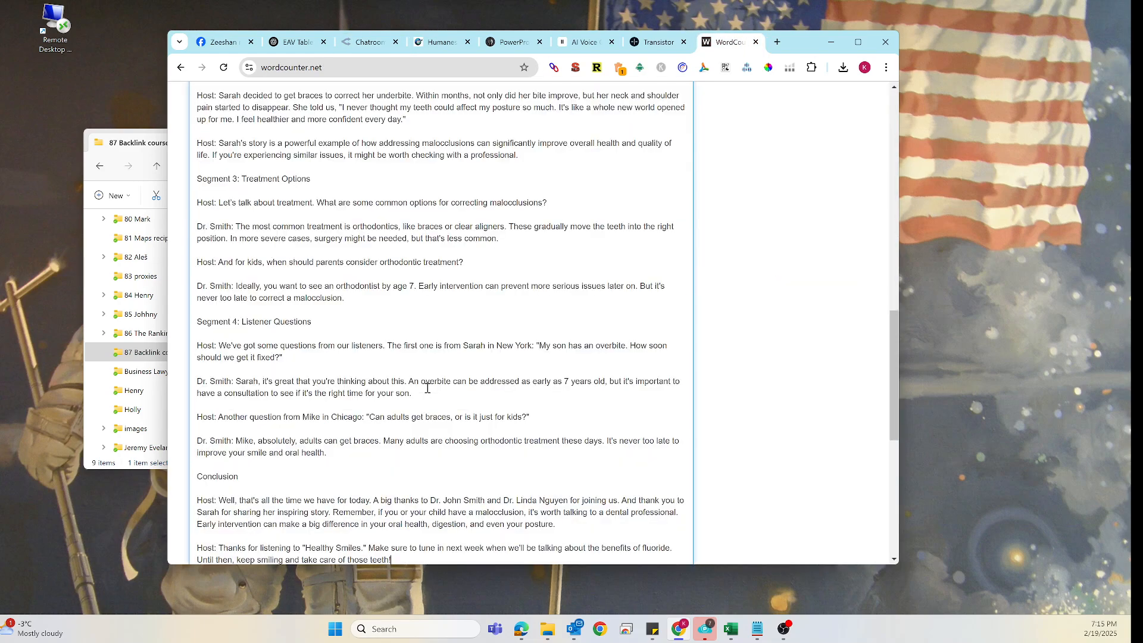
{"action": "scroll", "coordinate": [465, 346], "scroll_direction": "up", "scroll_amount": 5}
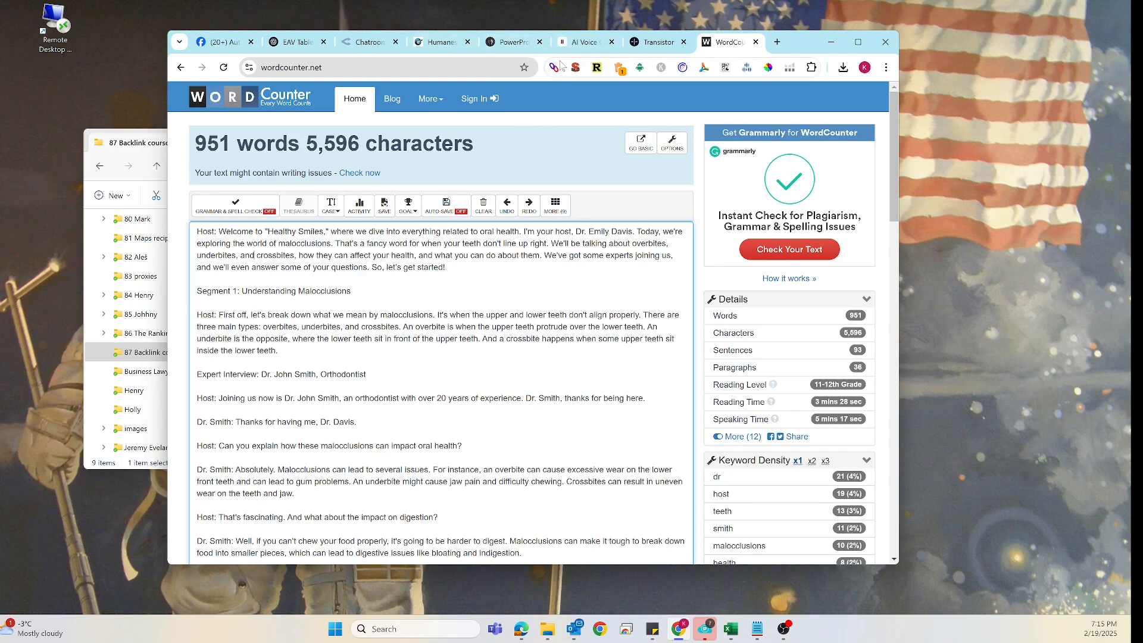
- Switch to the ElevenLabs Studio tab and paste the script into Chapter 2's empty editor
{"action": "left_click", "coordinate": [585, 43]}
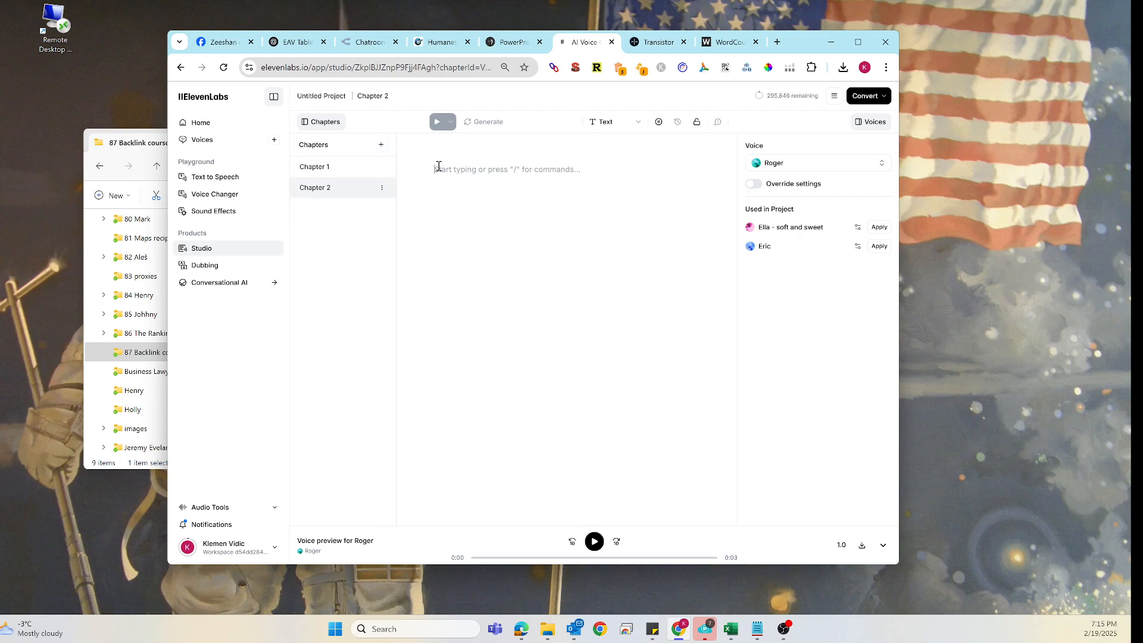
{"action": "left_click", "coordinate": [437, 171]}
{"action": "key", "text": "ctrl+v"}
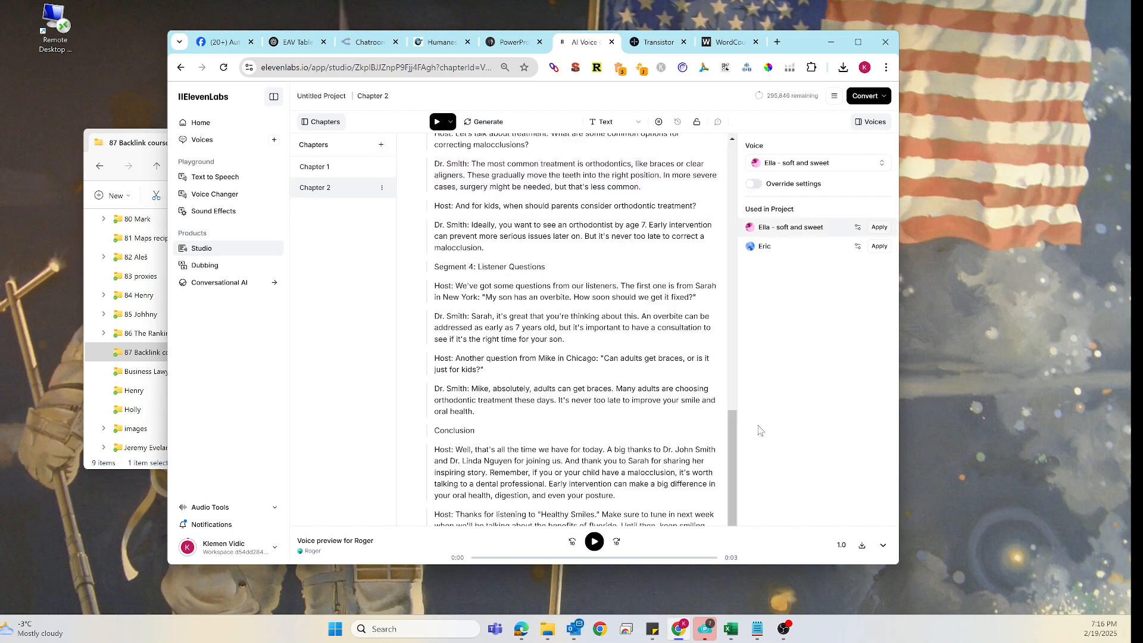
- Enlarge the browser window and assign the Roger voice to the opening Host paragraph
{"action": "left_click_drag", "start_coordinate": [902, 574], "coordinate": [1061, 597]}
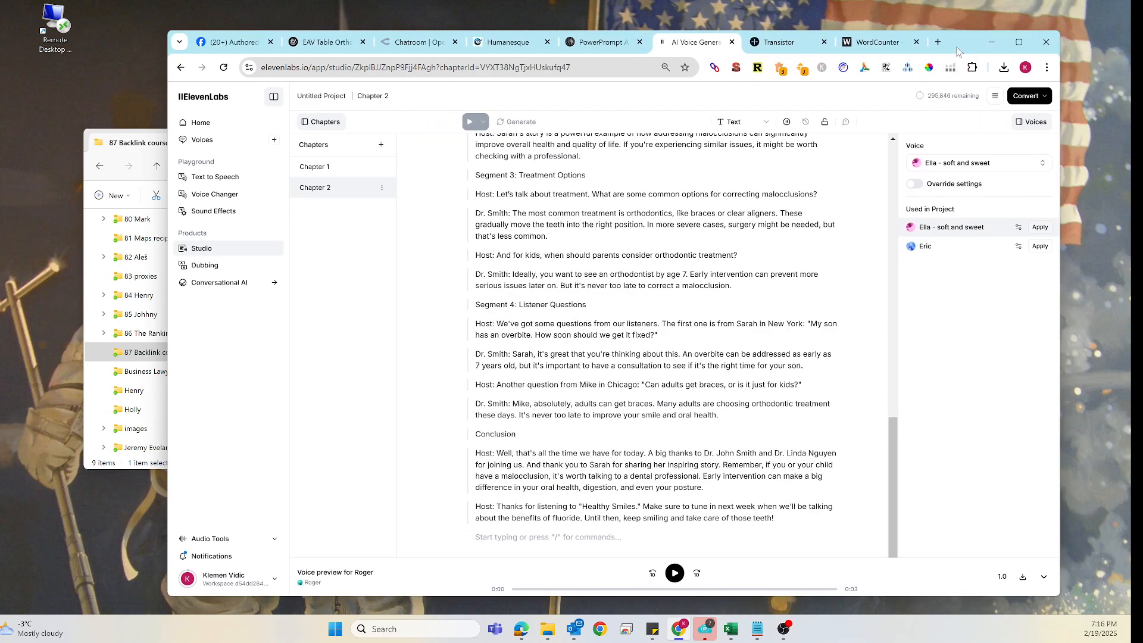
{"action": "left_click_drag", "start_coordinate": [961, 47], "coordinate": [845, 29]}
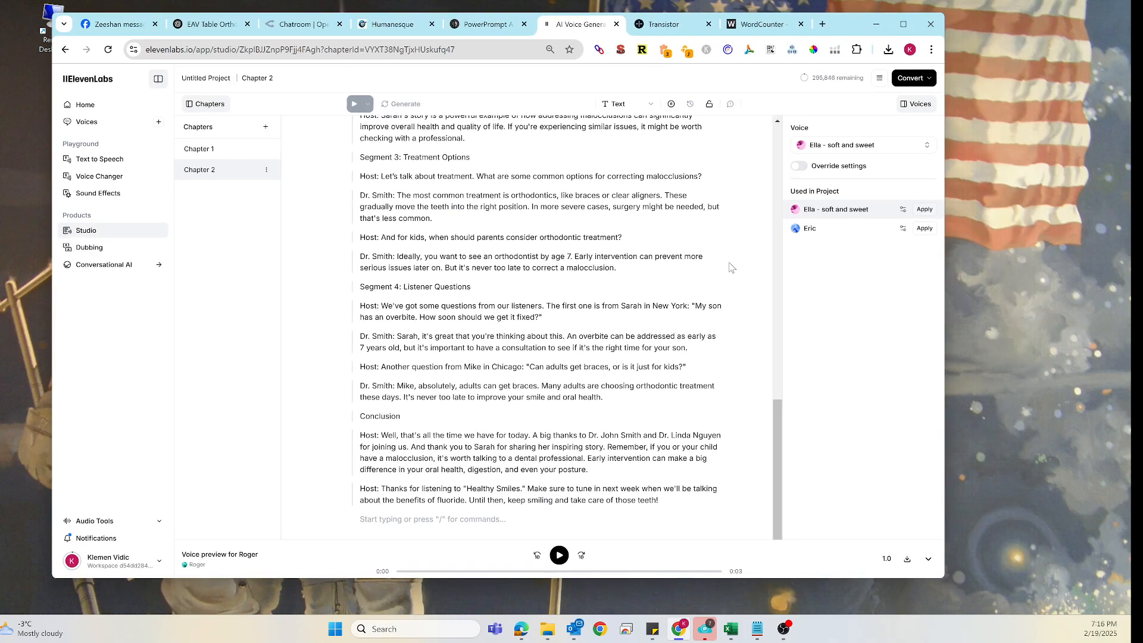
{"action": "scroll", "coordinate": [700, 259], "scroll_direction": "up", "scroll_amount": 10}
{"action": "scroll", "coordinate": [700, 259], "scroll_direction": "up", "scroll_amount": 2}
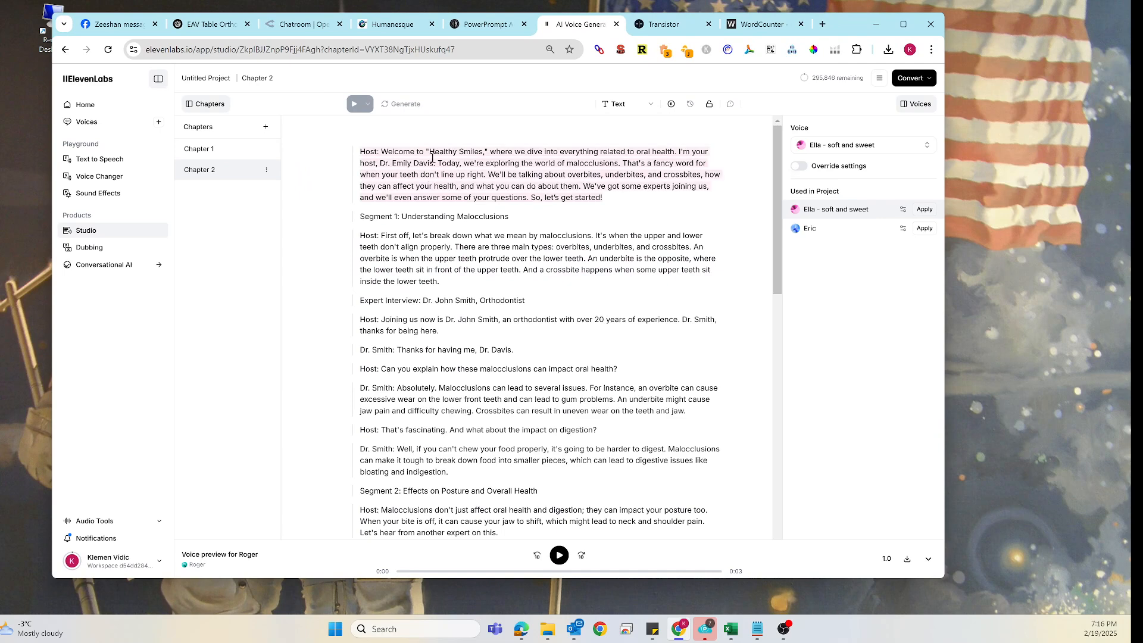
{"action": "left_click", "coordinate": [608, 171]}
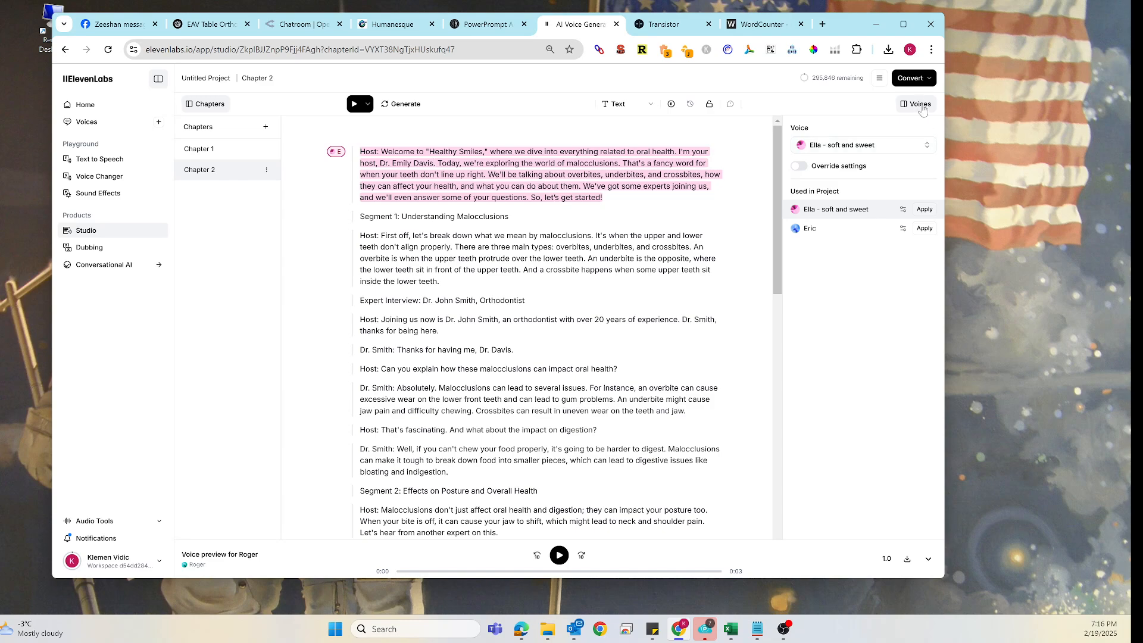
{"action": "left_click", "coordinate": [917, 104]}
{"action": "left_click", "coordinate": [917, 103]}
{"action": "left_click", "coordinate": [926, 146]}
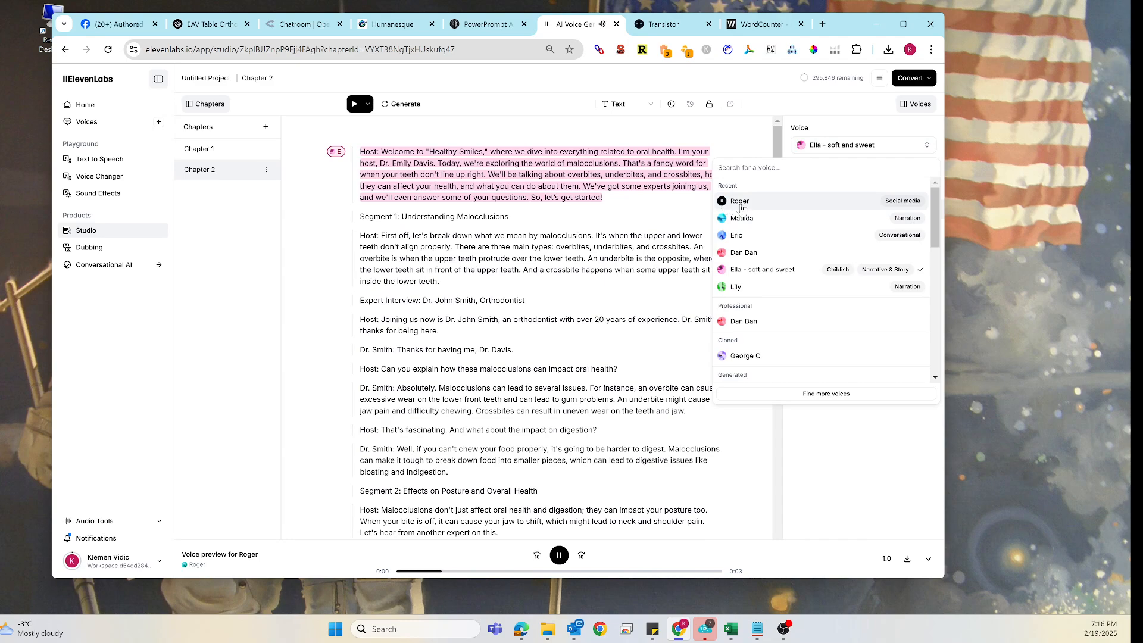
{"action": "left_click", "coordinate": [742, 204]}
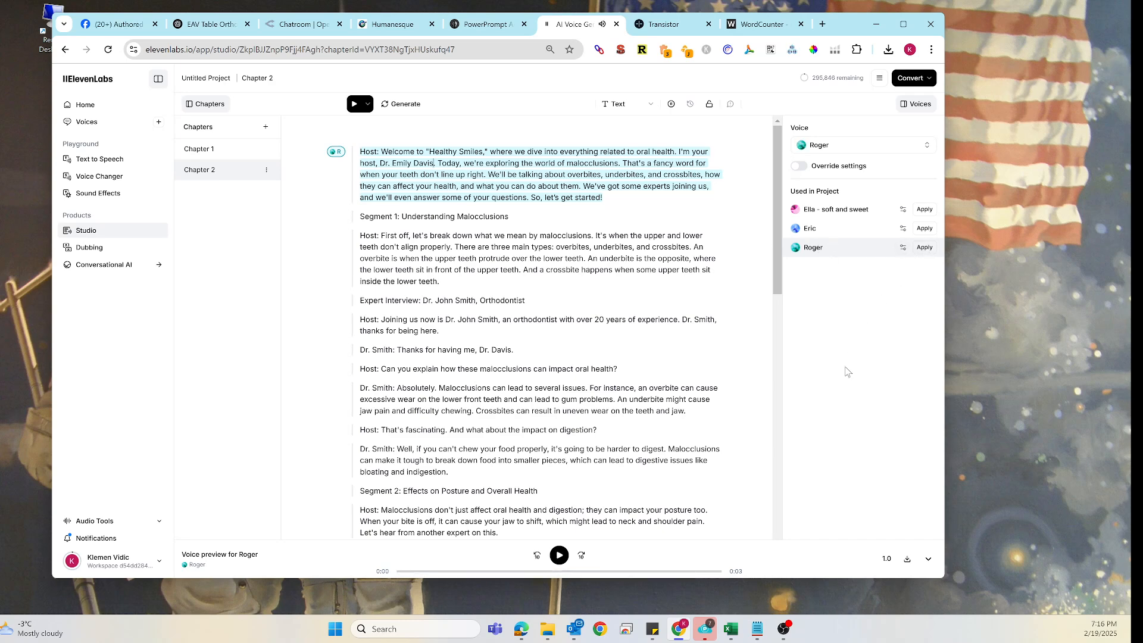
- Select the entire chapter text and apply the Roger voice to all of it
{"action": "key", "text": "ctrl+a"}
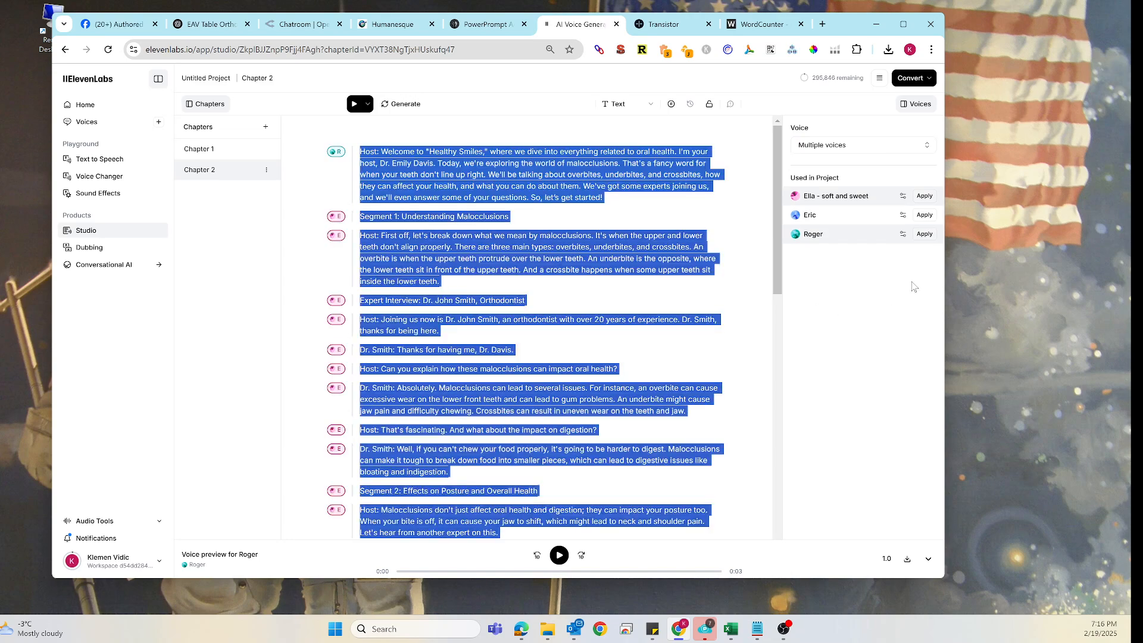
{"action": "left_click", "coordinate": [925, 234]}
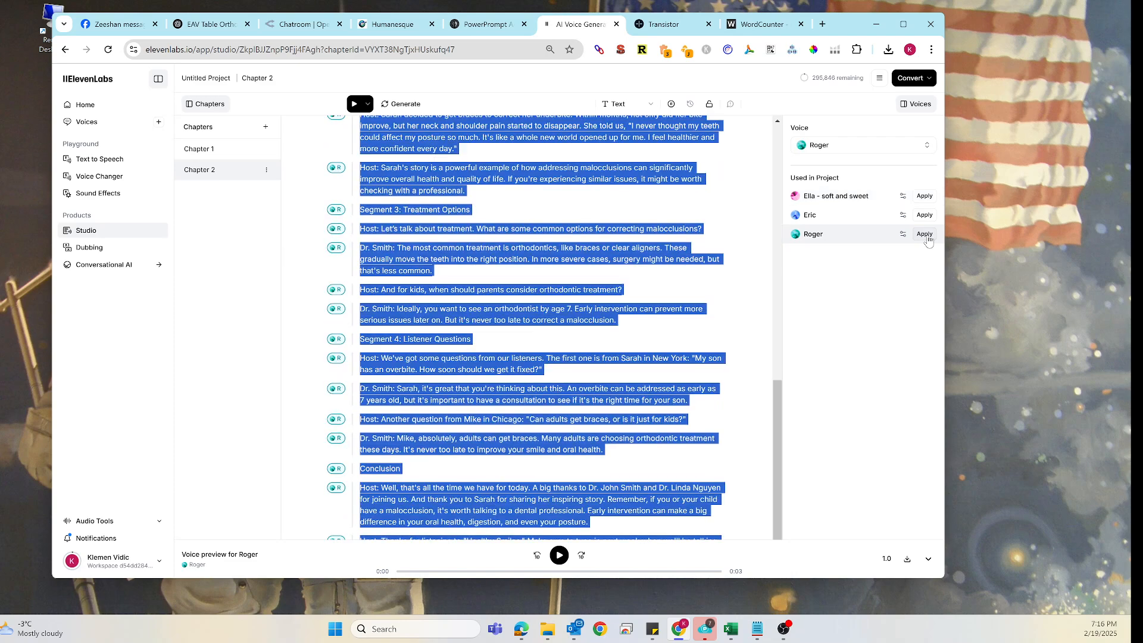
- Delete the 'Segment 1:' prefix from the first heading and the 'Host:' label from the following paragraph
{"action": "scroll", "coordinate": [388, 203], "scroll_direction": "up", "scroll_amount": 2}
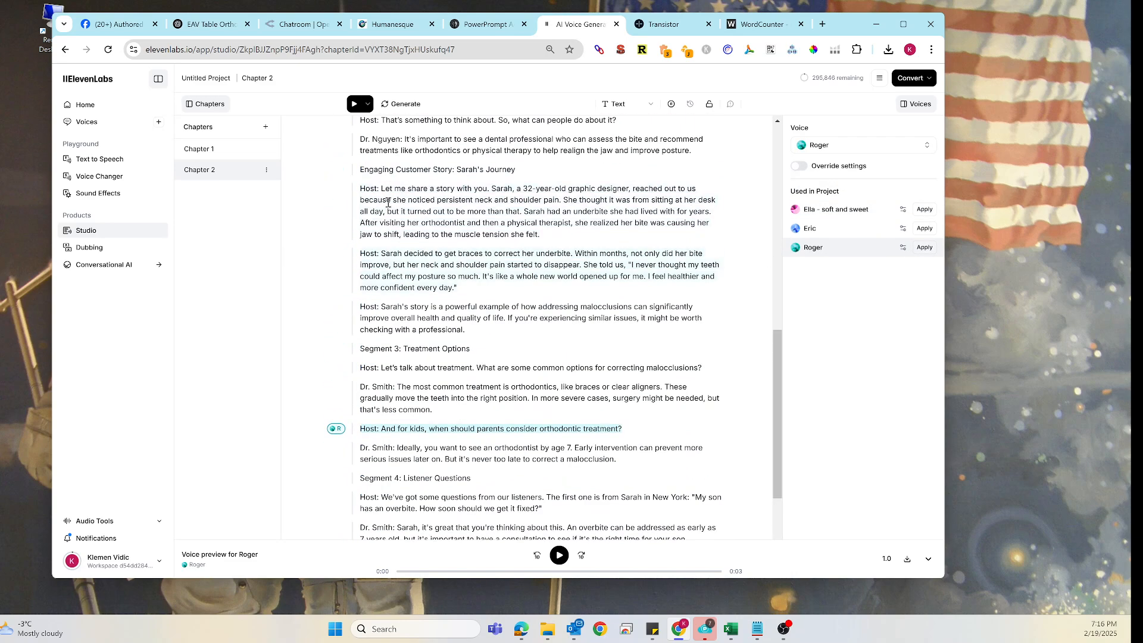
{"action": "scroll", "coordinate": [378, 234], "scroll_direction": "up", "scroll_amount": 10}
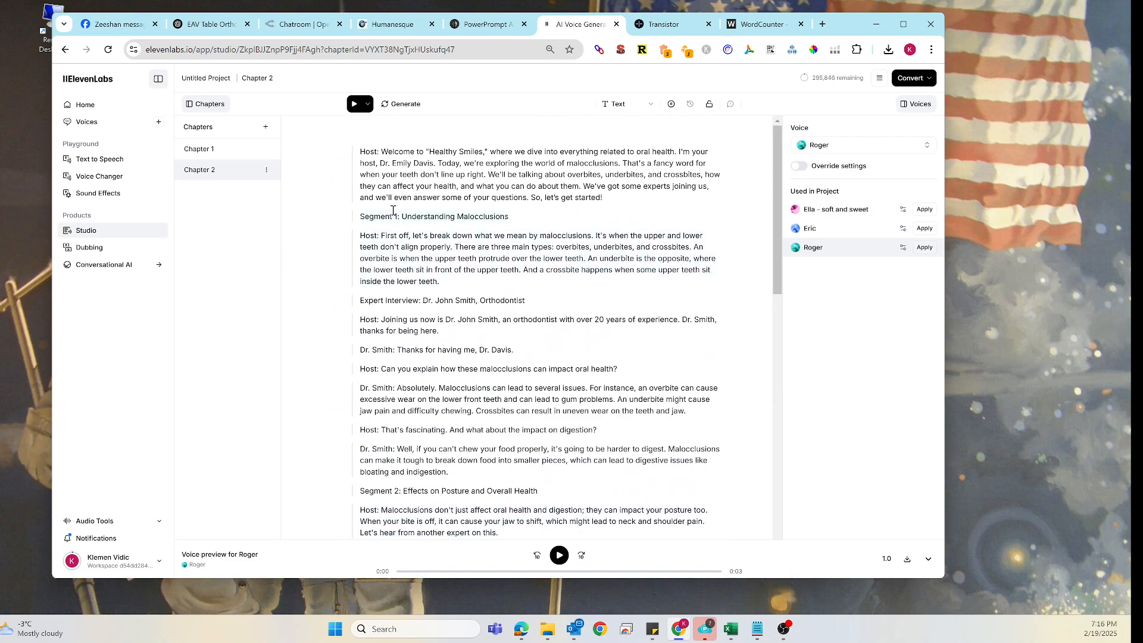
{"action": "left_click_drag", "start_coordinate": [403, 216], "coordinate": [360, 235]}
{"action": "key", "text": "BackSpace"}
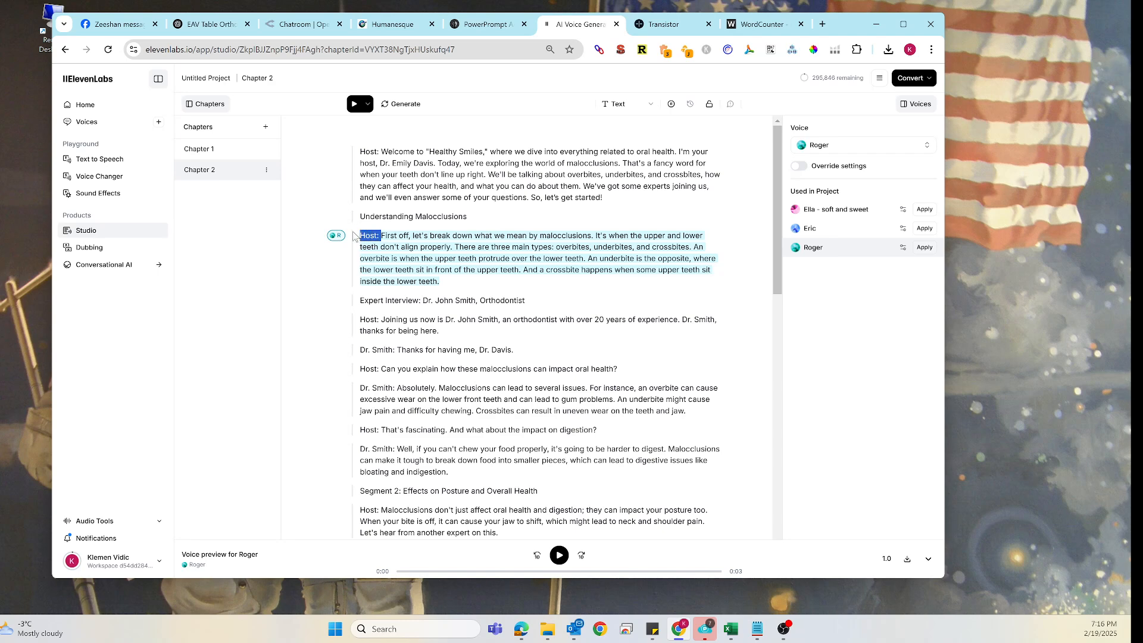
{"action": "key", "text": "BackSpace"}
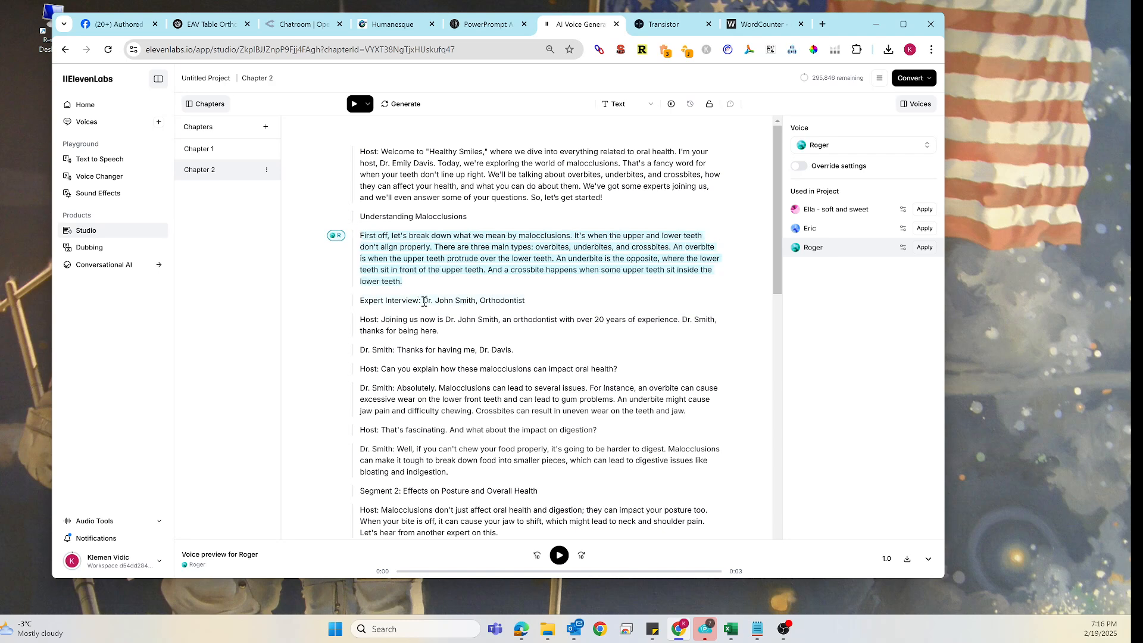
- Delete the 'Expert Interview: Dr. John Smith, Orthodontist' heading along with the next line's 'Host:' label
{"action": "left_click_drag", "start_coordinate": [535, 298], "coordinate": [360, 320]}
{"action": "key", "text": "BackSpace"}
{"action": "key", "text": "BackSpace"}
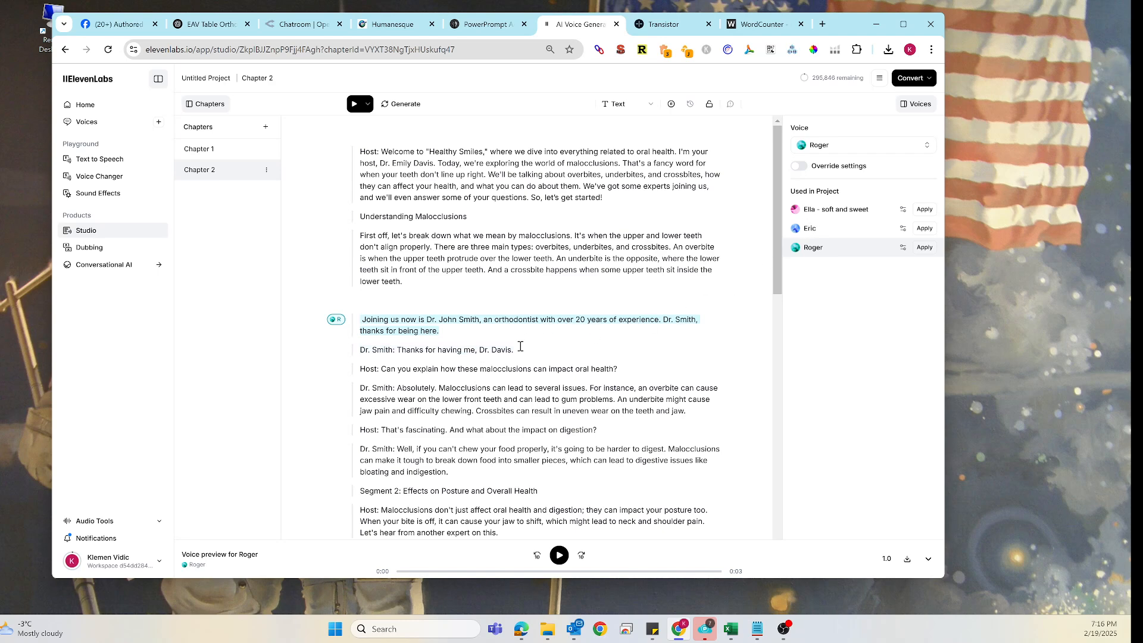
- Remove the 'Dr. Smith:' label from 'Thanks for having me, Dr. Davis.' and assign that line the Eric voice
{"action": "left_click_drag", "start_coordinate": [397, 351], "coordinate": [359, 350]}
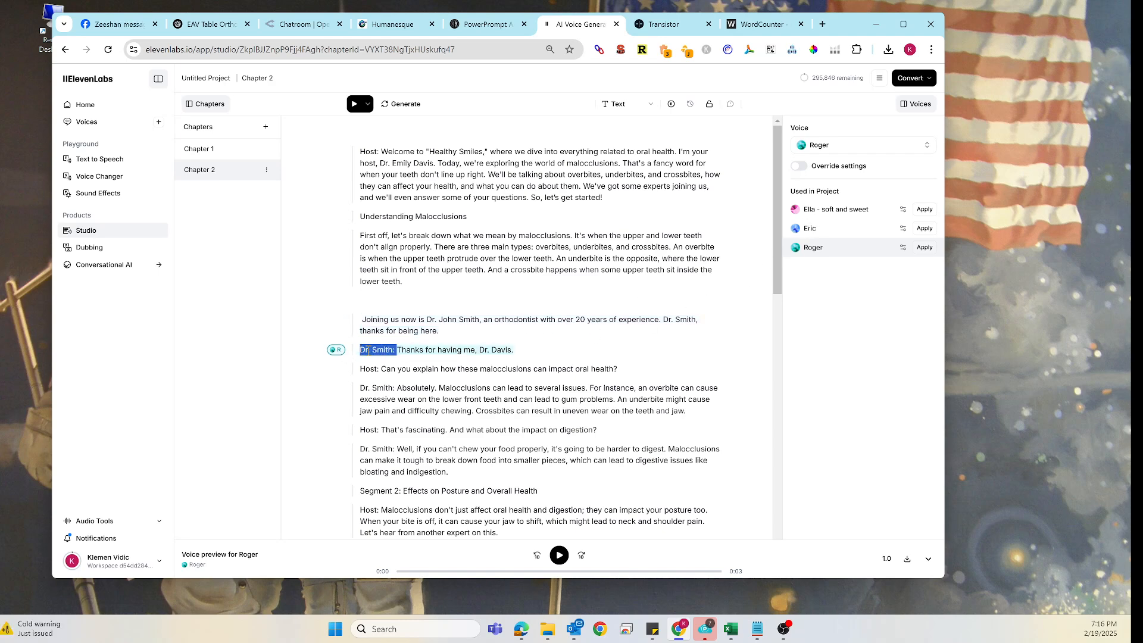
{"action": "key", "text": "BackSpace"}
{"action": "left_click_drag", "start_coordinate": [483, 351], "coordinate": [470, 350]}
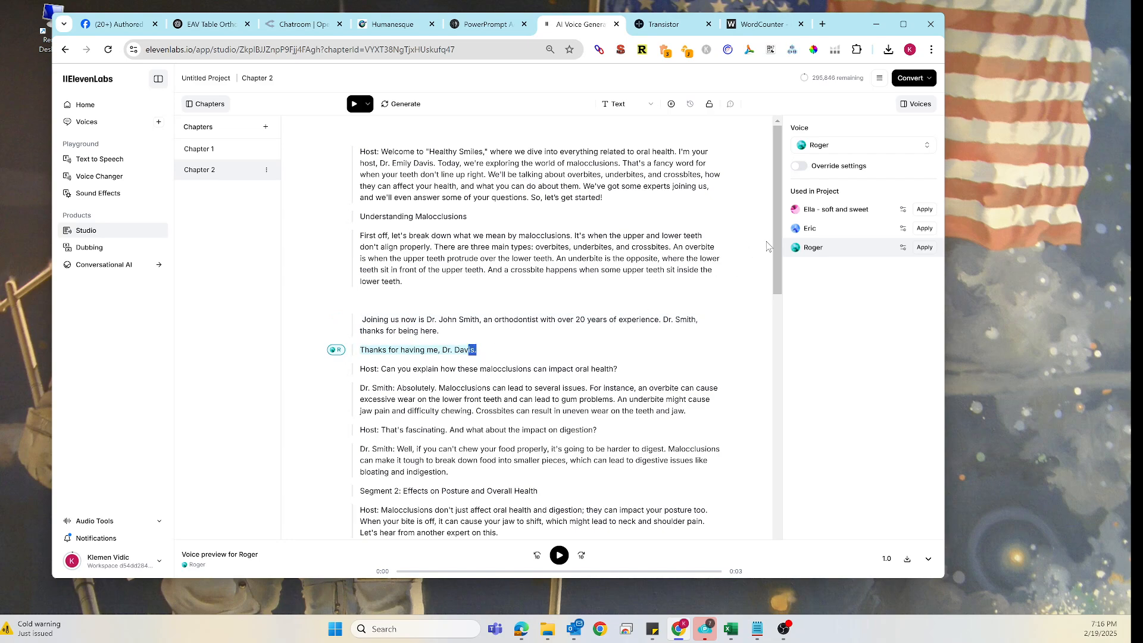
{"action": "left_click", "coordinate": [925, 231]}
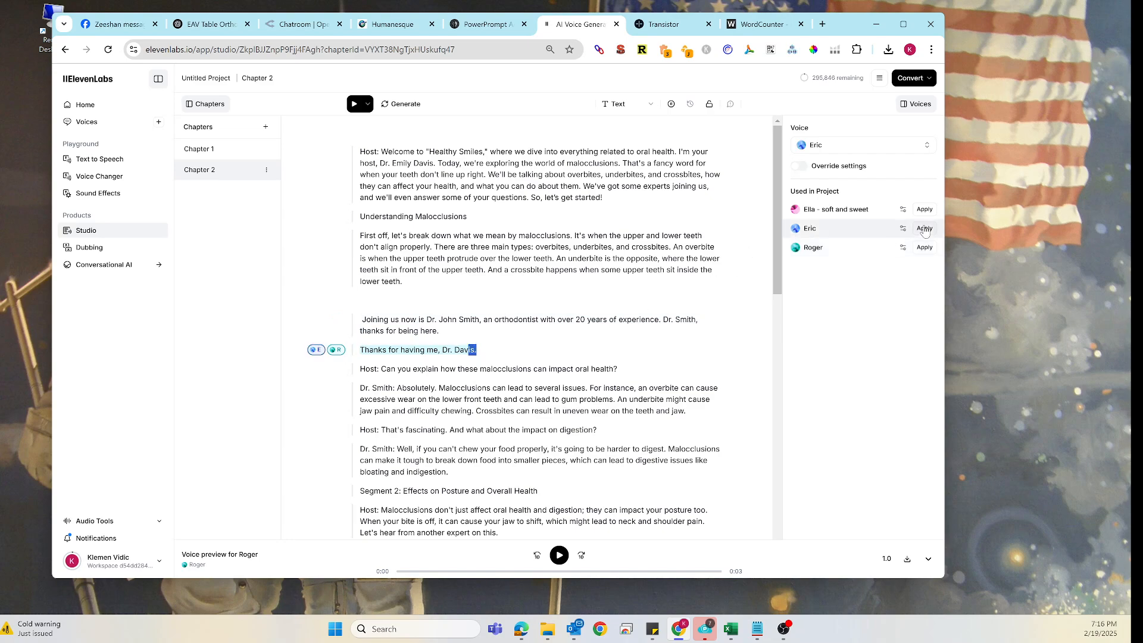
- Remove the 'Host:' and 'Dr. Smith:' speaker labels from the next two script lines
{"action": "left_click", "coordinate": [542, 368]}
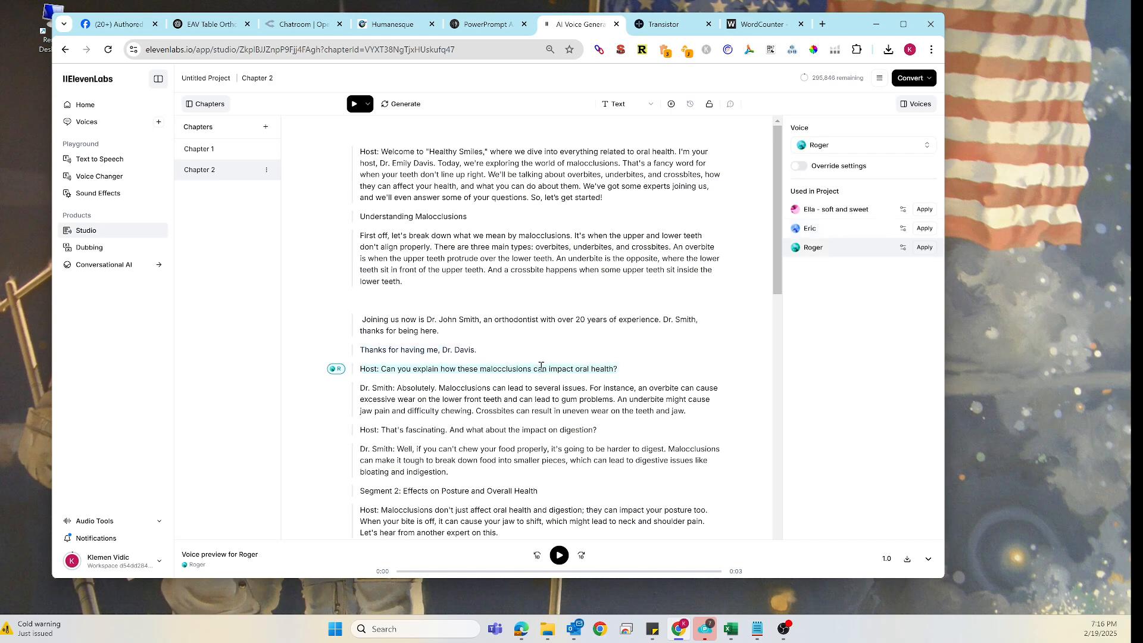
{"action": "left_click_drag", "start_coordinate": [381, 371], "coordinate": [361, 369]}
{"action": "key", "text": "BackSpace"}
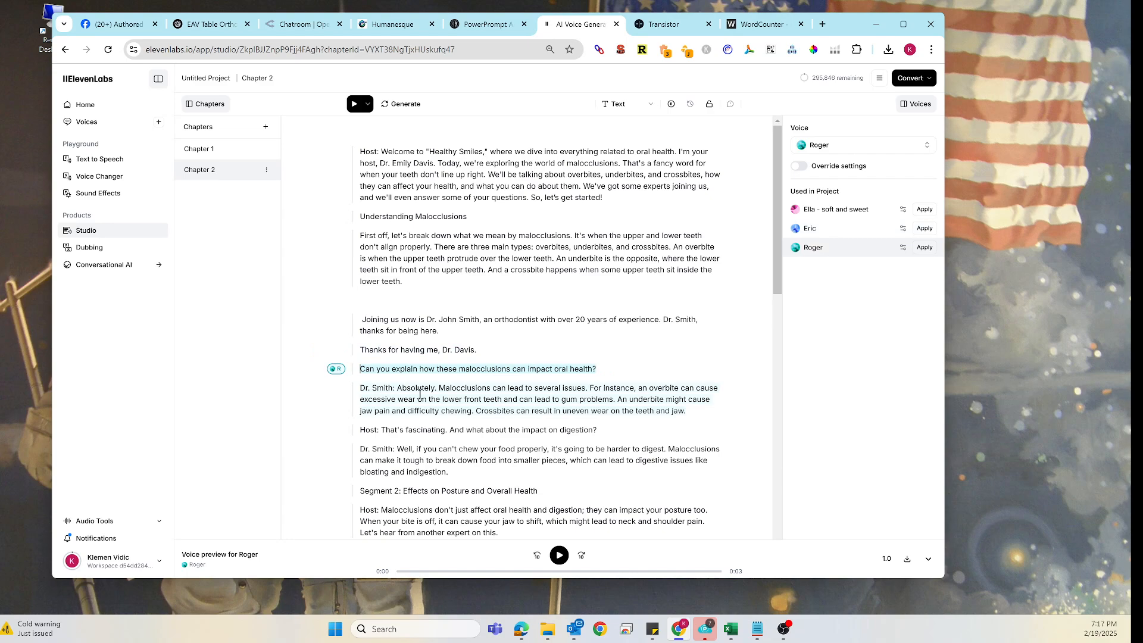
{"action": "left_click", "coordinate": [399, 389]}
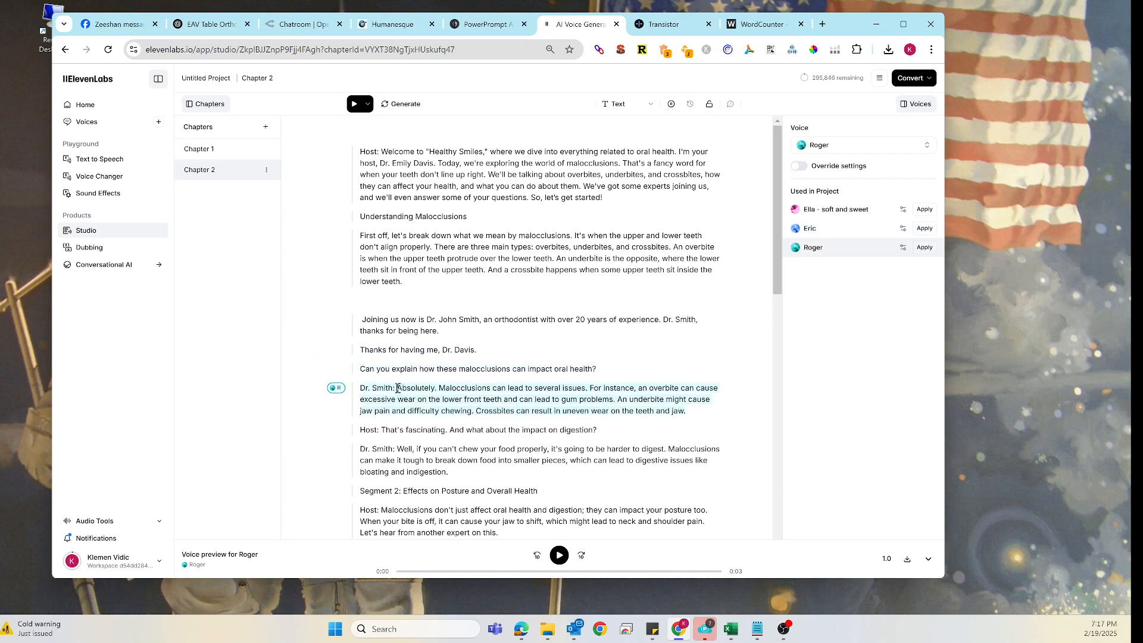
{"action": "left_click_drag", "start_coordinate": [398, 388], "coordinate": [361, 389]}
{"action": "key", "text": "BackSpace"}
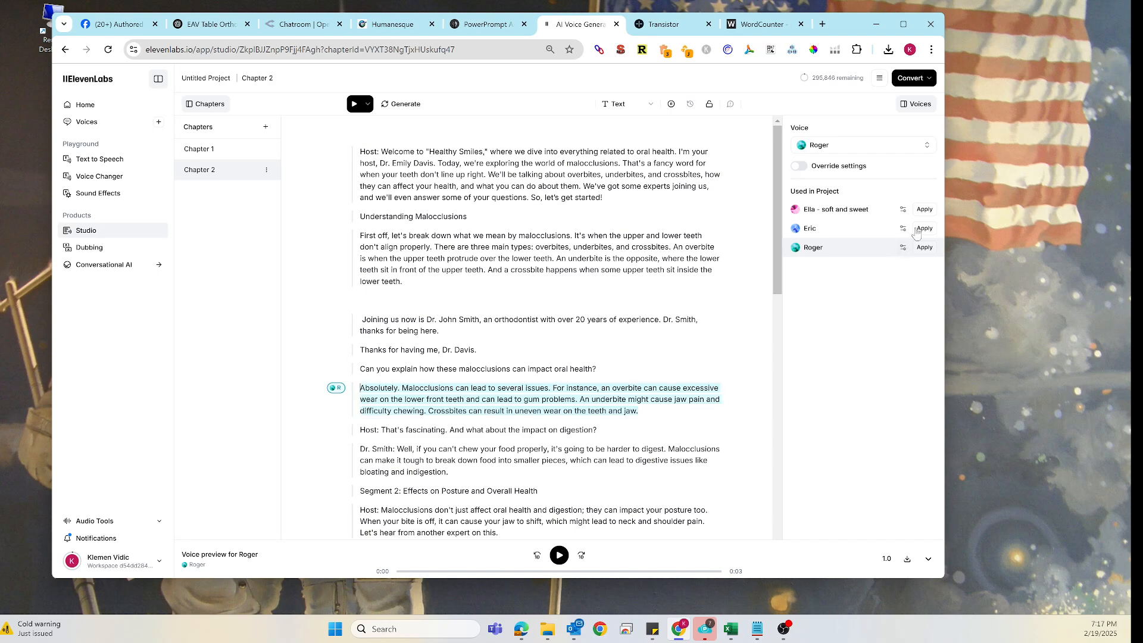
- Assign the Eric voice to the 'Absolutely...' answer and remove the 'Host:' label from the 'That's fascinating' line
{"action": "left_click", "coordinate": [922, 229]}
{"action": "left_click", "coordinate": [463, 430]}
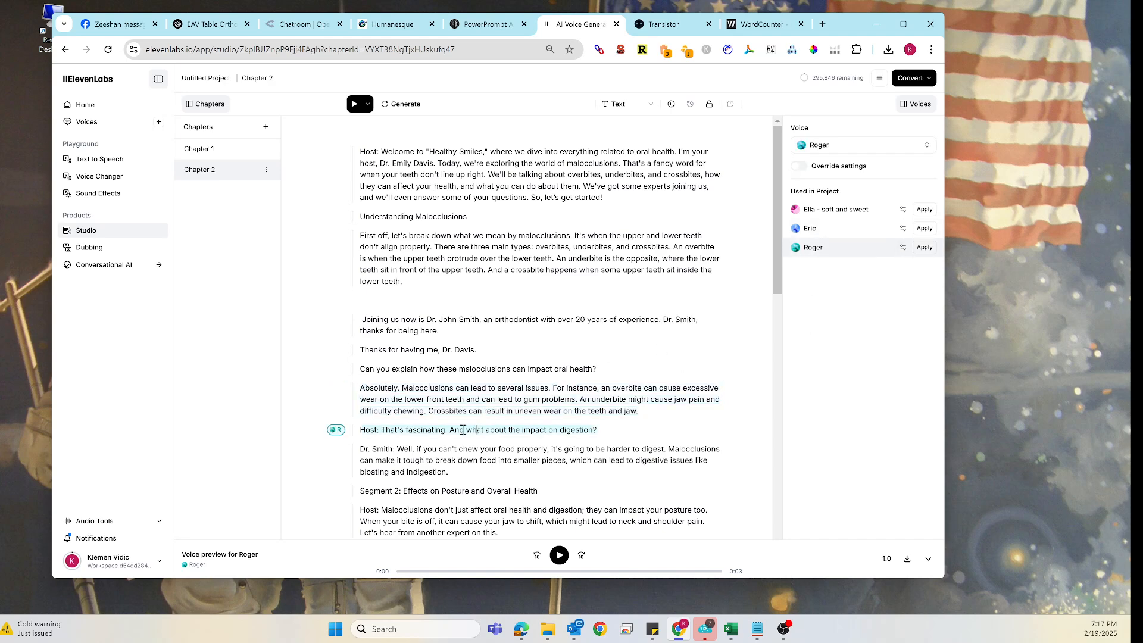
{"action": "left_click_drag", "start_coordinate": [382, 430], "coordinate": [362, 446]}
{"action": "key", "text": "BackSpace"}
- Remove the 'Dr. Smith:' label from the digestion answer and assign it the Eric voice
{"action": "left_click", "coordinate": [397, 449]}
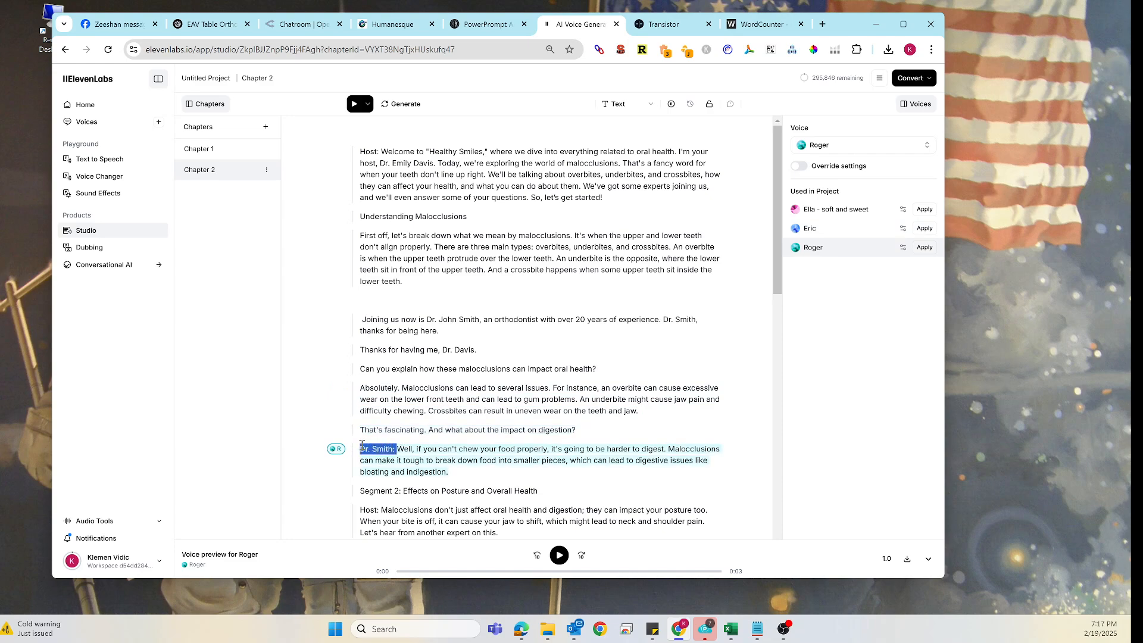
{"action": "key", "text": "BackSpace"}
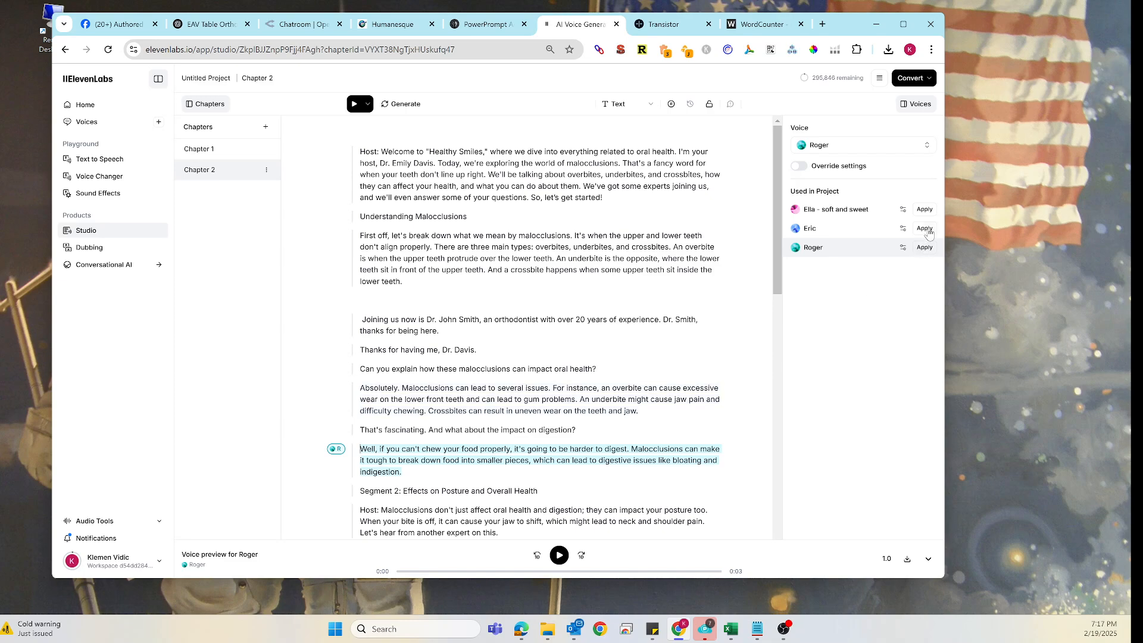
{"action": "left_click", "coordinate": [926, 230]}
- Delete the 'Segment 2:' prefix from the posture heading and the 'Host:' label from the following paragraph
{"action": "scroll", "coordinate": [562, 387], "scroll_direction": "down", "scroll_amount": 2}
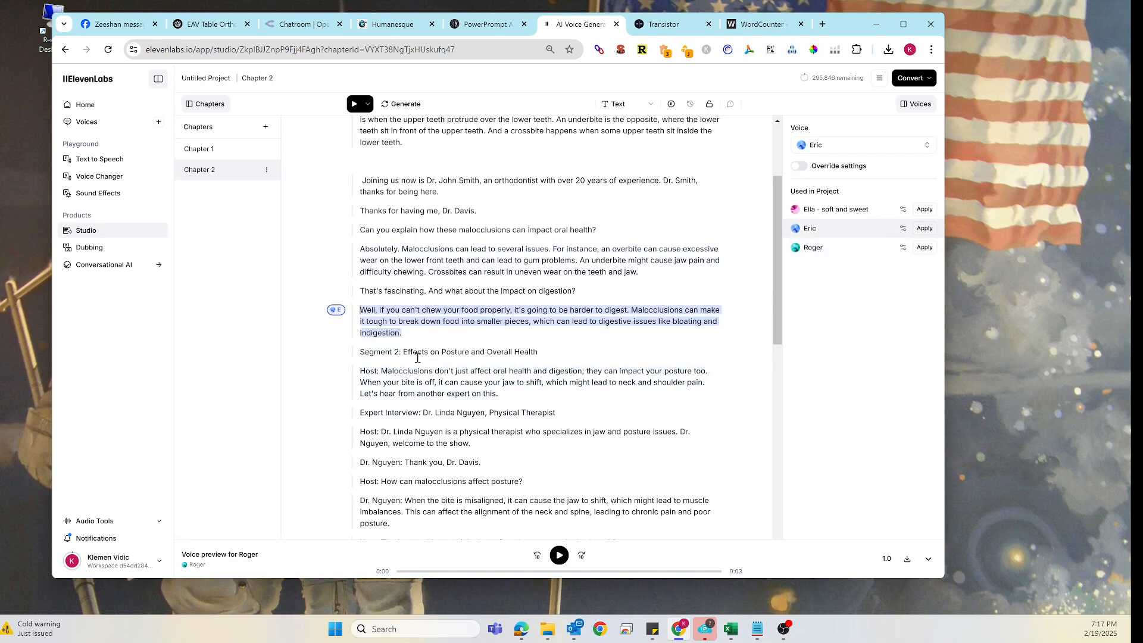
{"action": "mouse_move", "coordinate": [403, 352]}
{"action": "left_mouse_down"}
{"action": "mouse_move", "coordinate": [360, 353]}
{"action": "mouse_move", "coordinate": [360, 371]}
{"action": "left_mouse_up"}
{"action": "key", "text": "BackSpace"}
{"action": "key", "text": "BackSpace"}
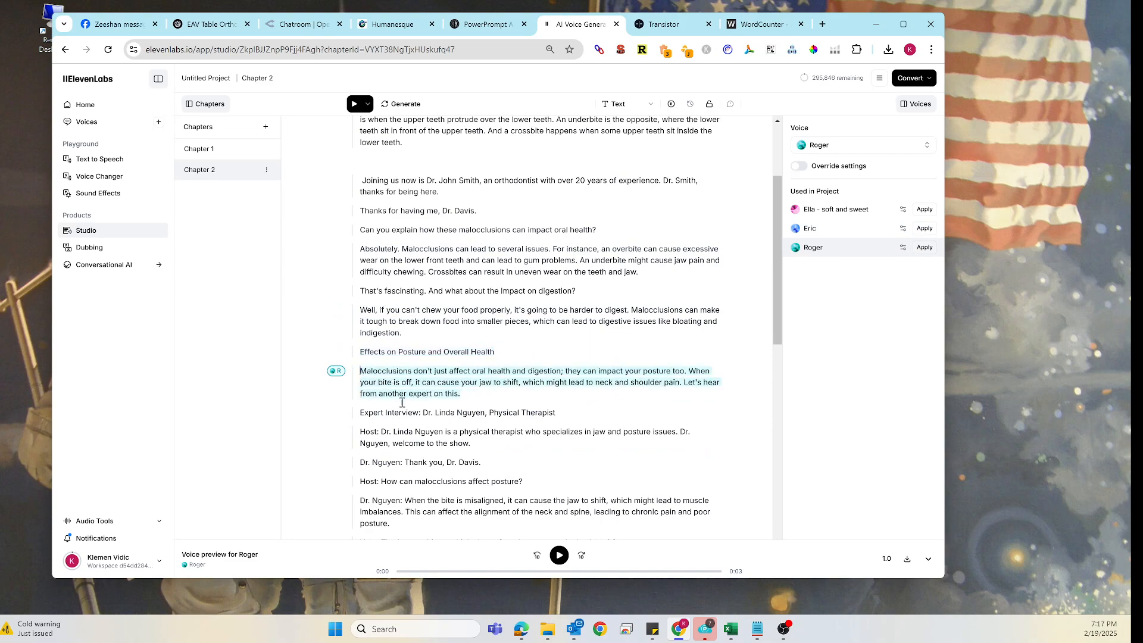
{"action": "left_click_drag", "start_coordinate": [423, 412], "coordinate": [360, 412]}
{"action": "key", "text": "BackSpace"}
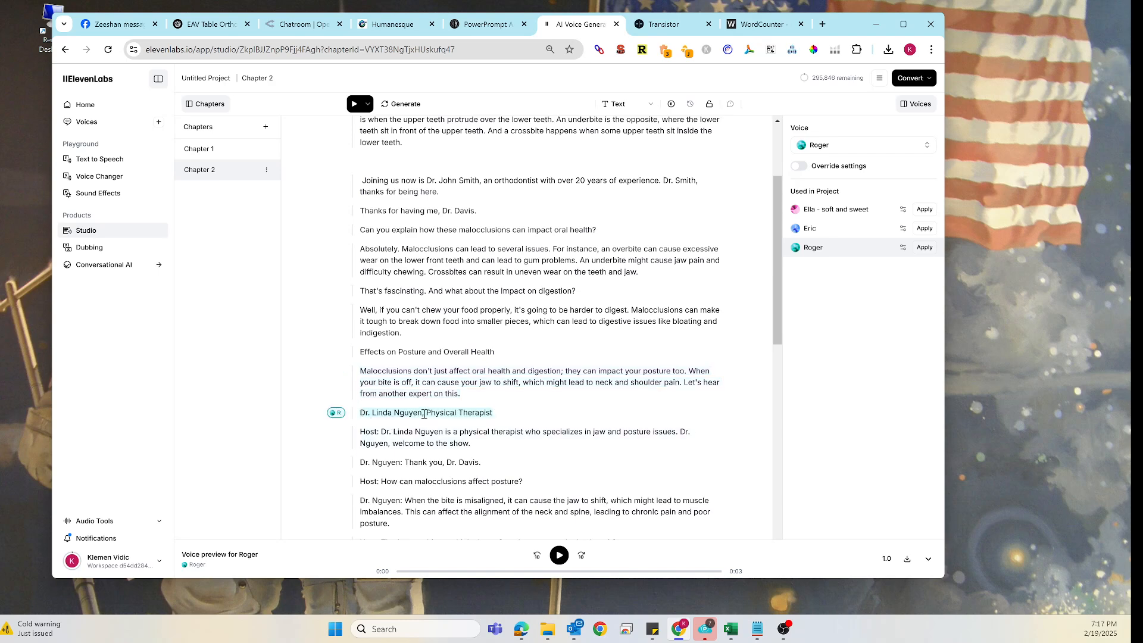
{"action": "left_click_drag", "start_coordinate": [501, 411], "coordinate": [360, 433]}
{"action": "key", "text": "BackSpace"}
{"action": "key", "text": "BackSpace"}
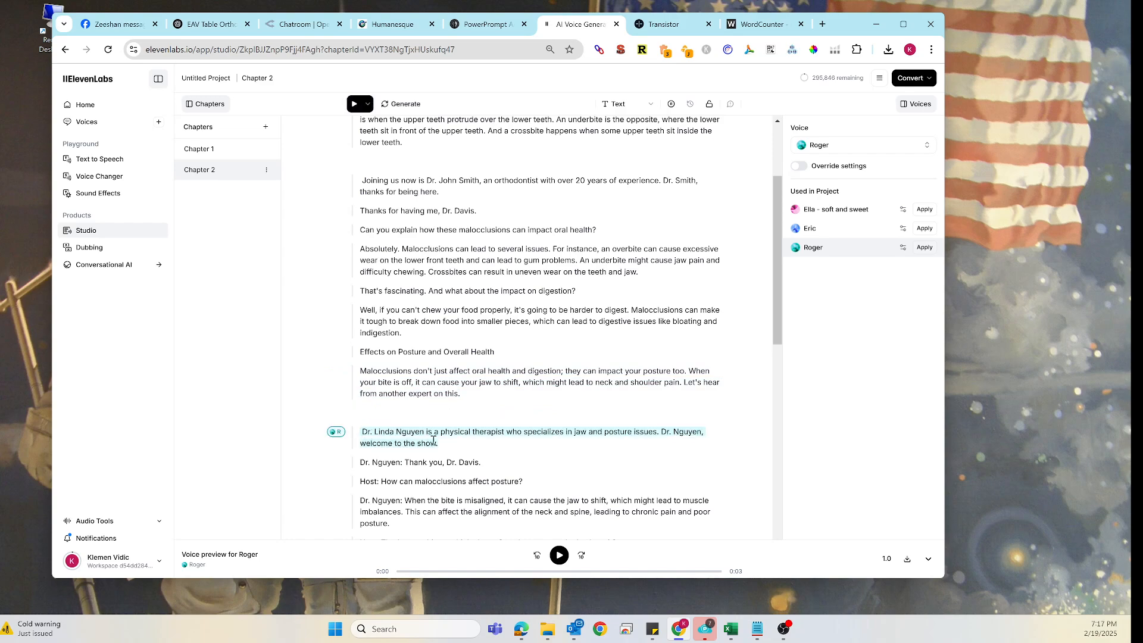
- Remove the 'Dr. Nguyen:' label from 'Thank you, Dr. Davis.' and assign that line the Ella - soft and sweet voice
{"action": "left_click_drag", "start_coordinate": [404, 463], "coordinate": [360, 463]}
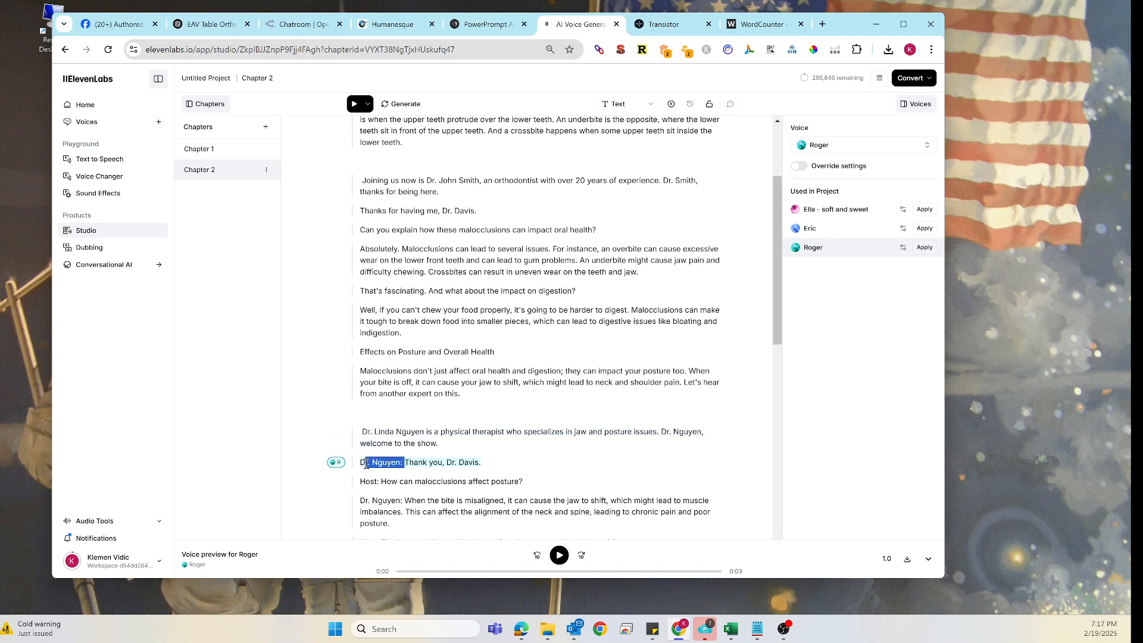
{"action": "key", "text": "BackSpace"}
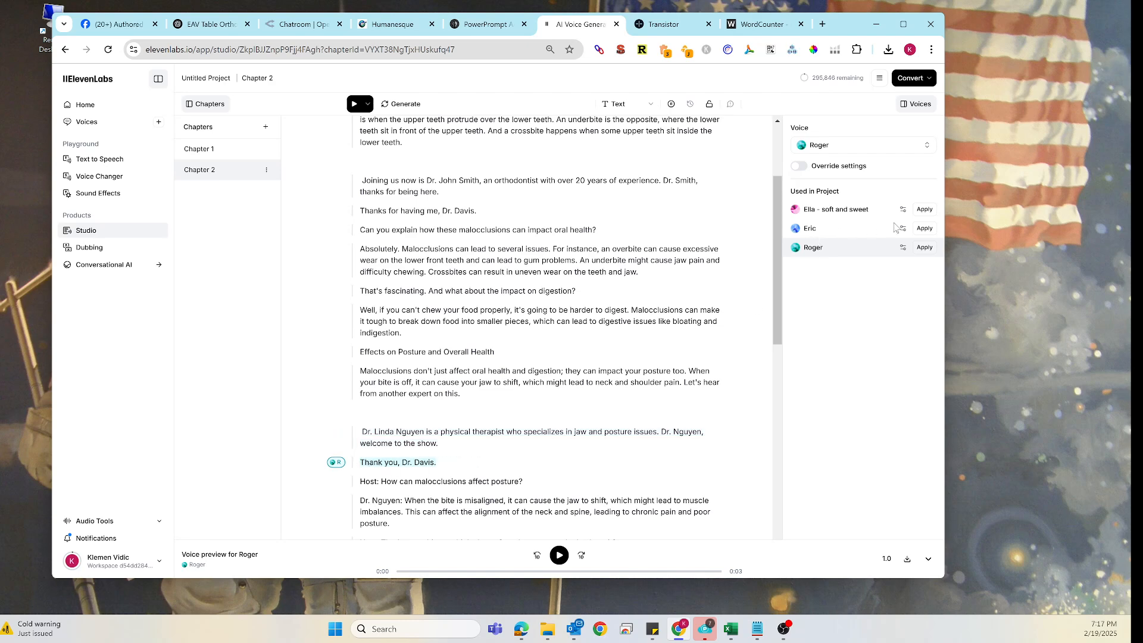
{"action": "left_click", "coordinate": [924, 209]}
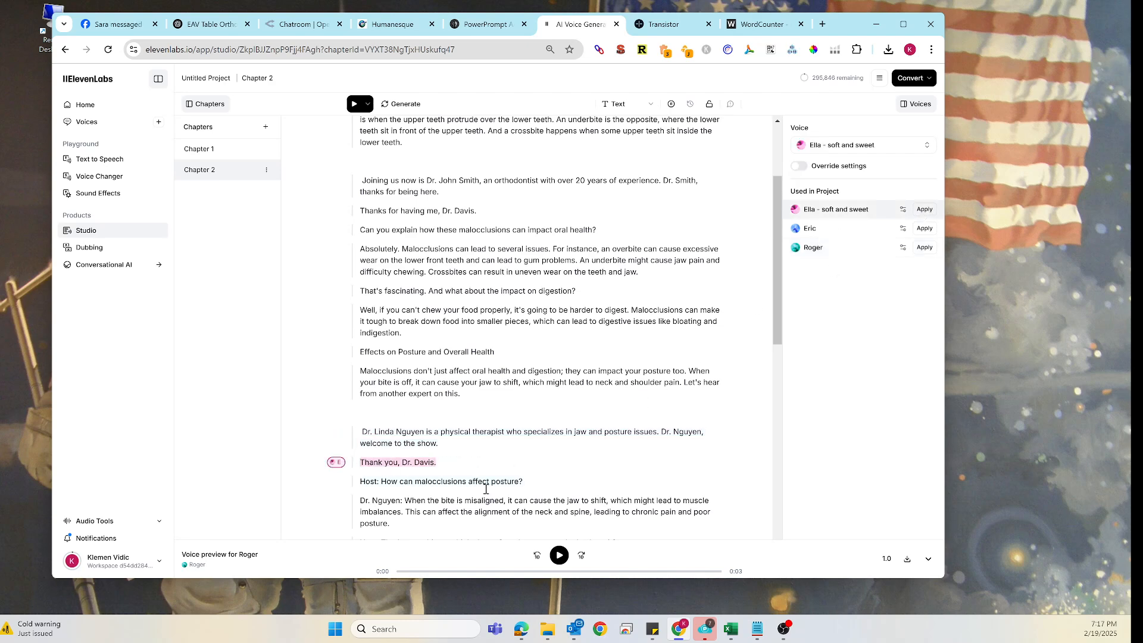
- Remove the 'Host:' label from the 'How can malocclusions affect posture?' question
{"action": "left_click_drag", "start_coordinate": [381, 483], "coordinate": [359, 483]}
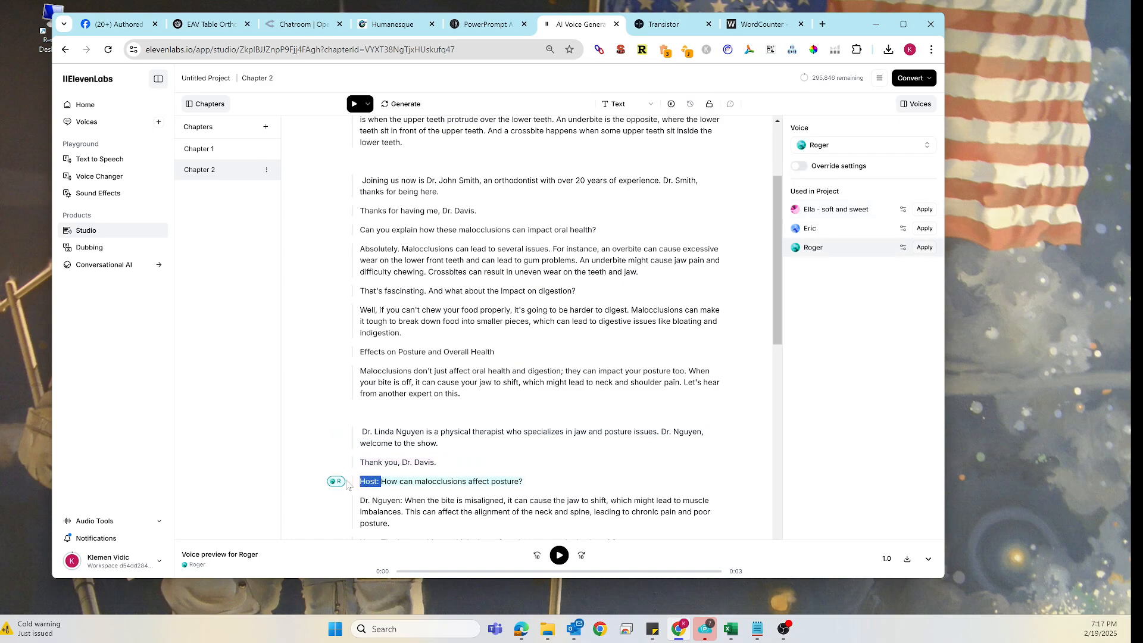
{"action": "key", "text": "BackSpace"}
{"action": "scroll", "coordinate": [394, 501], "scroll_direction": "down", "scroll_amount": 2}
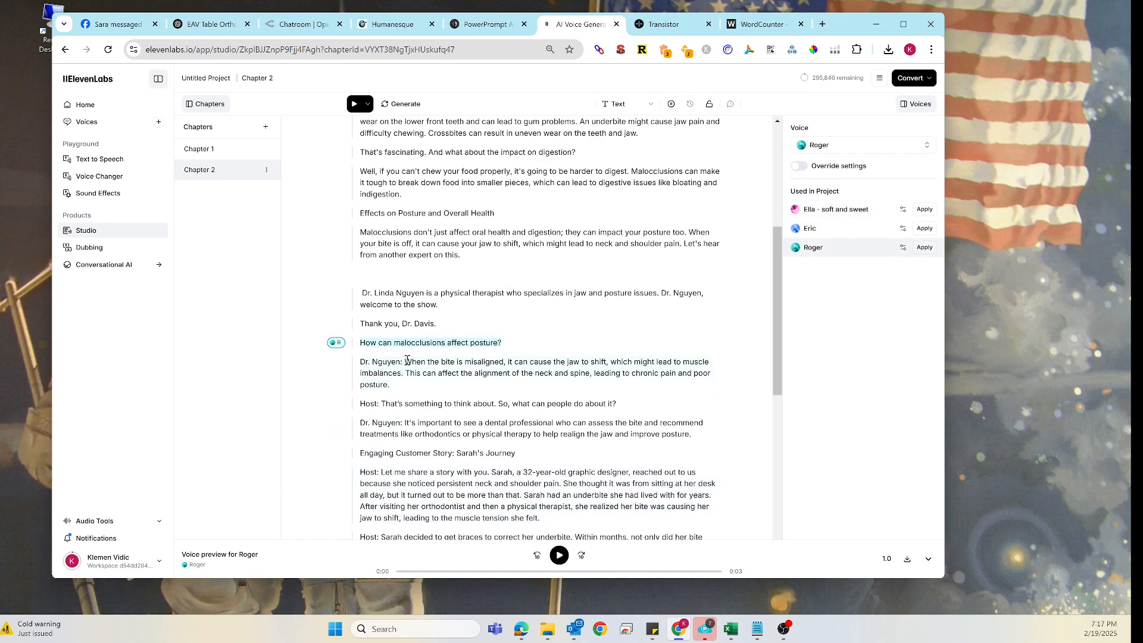
- Remove the 'Dr. Nguyen:' label from the misaligned-bite answer and assign it the Eric voice
{"action": "left_click_drag", "start_coordinate": [407, 362], "coordinate": [359, 362]}
{"action": "key", "text": "BackSpace"}
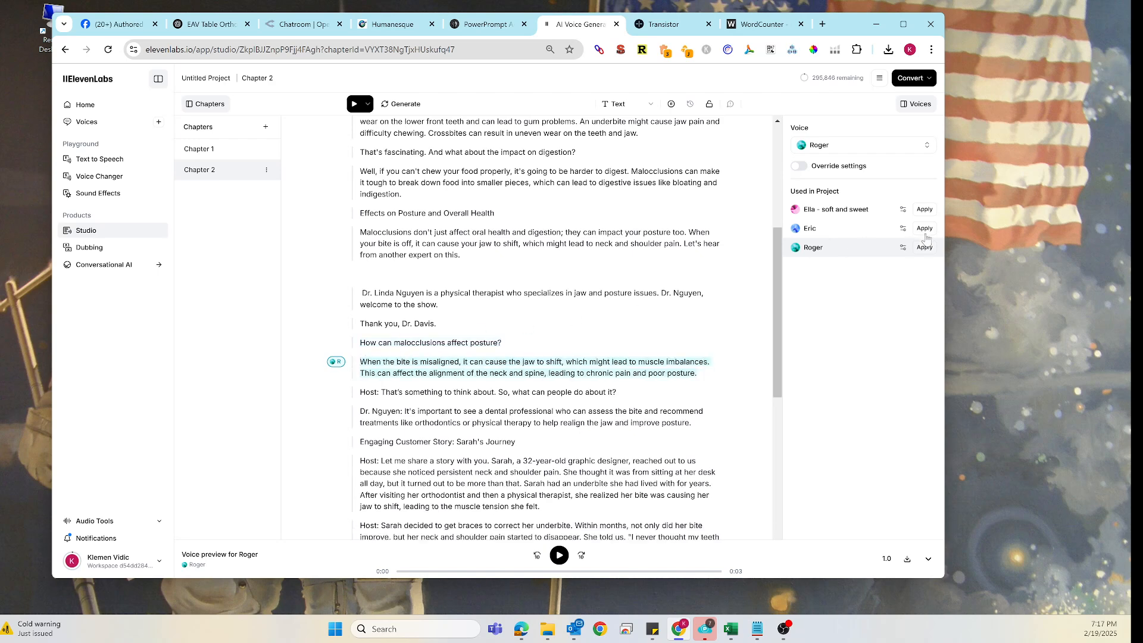
{"action": "left_click", "coordinate": [925, 230]}
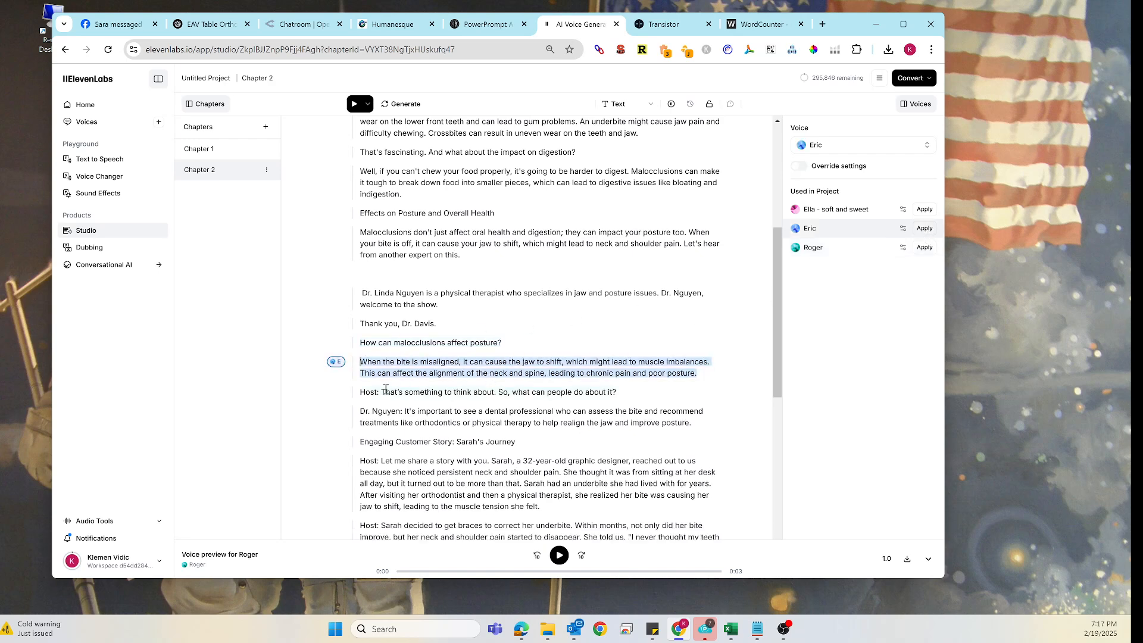
- Strip the 'Host:' and 'Dr. Nguyen:' labels from the next two lines and assign Eric to the dental-professional answer
{"action": "left_click_drag", "start_coordinate": [384, 391], "coordinate": [360, 392]}
{"action": "key", "text": "BackSpace"}
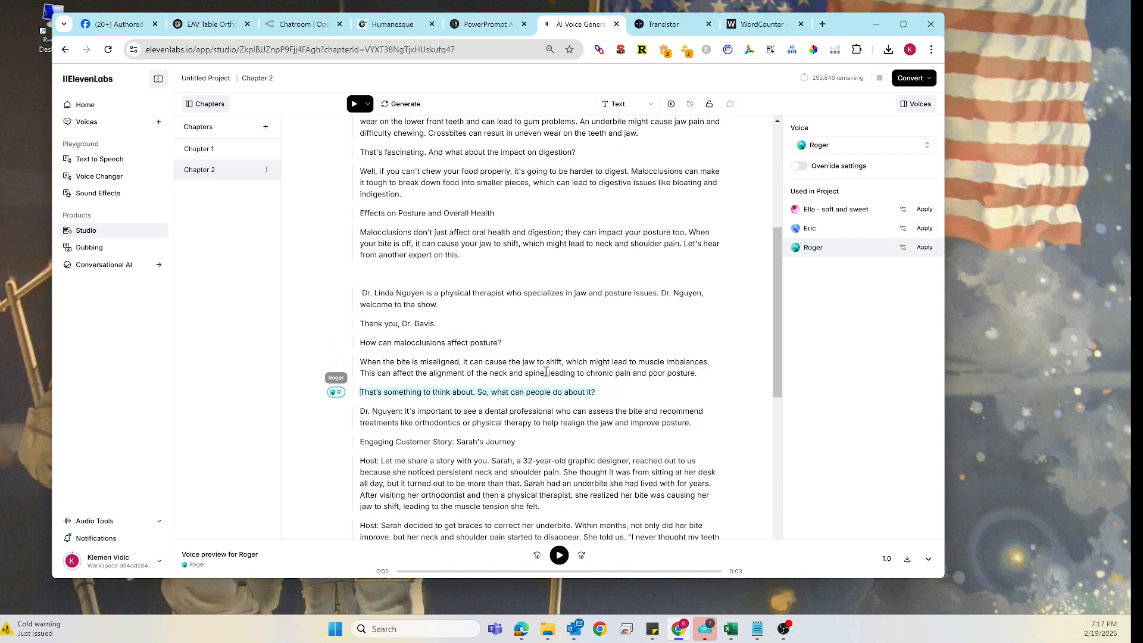
{"action": "left_click_drag", "start_coordinate": [405, 411], "coordinate": [360, 411]}
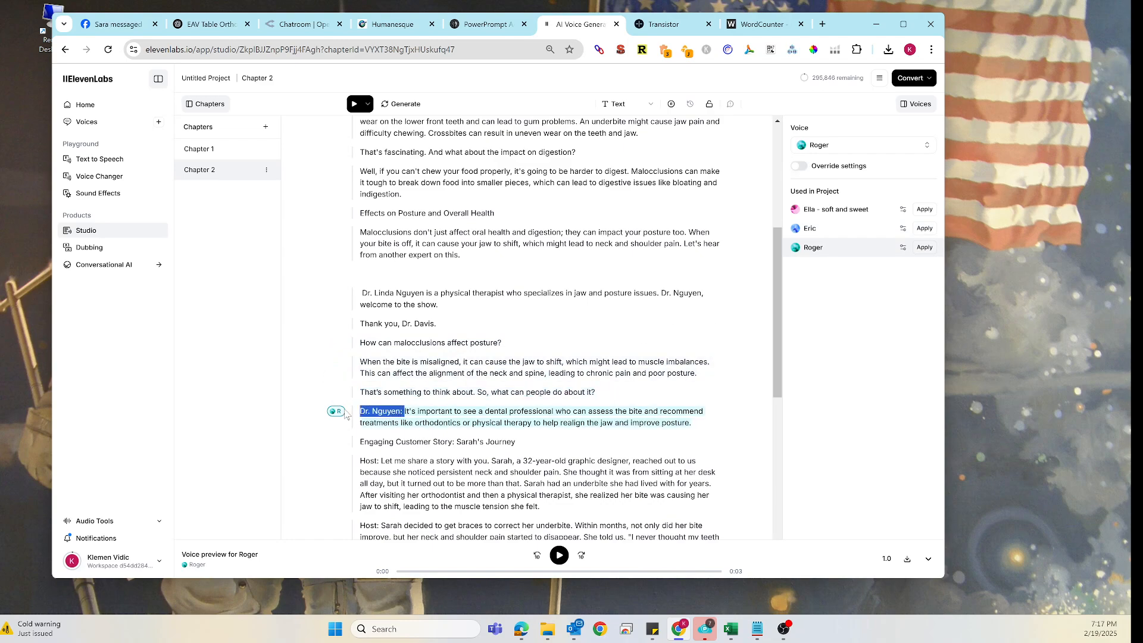
{"action": "key", "text": "BackSpace"}
{"action": "left_click", "coordinate": [923, 232]}
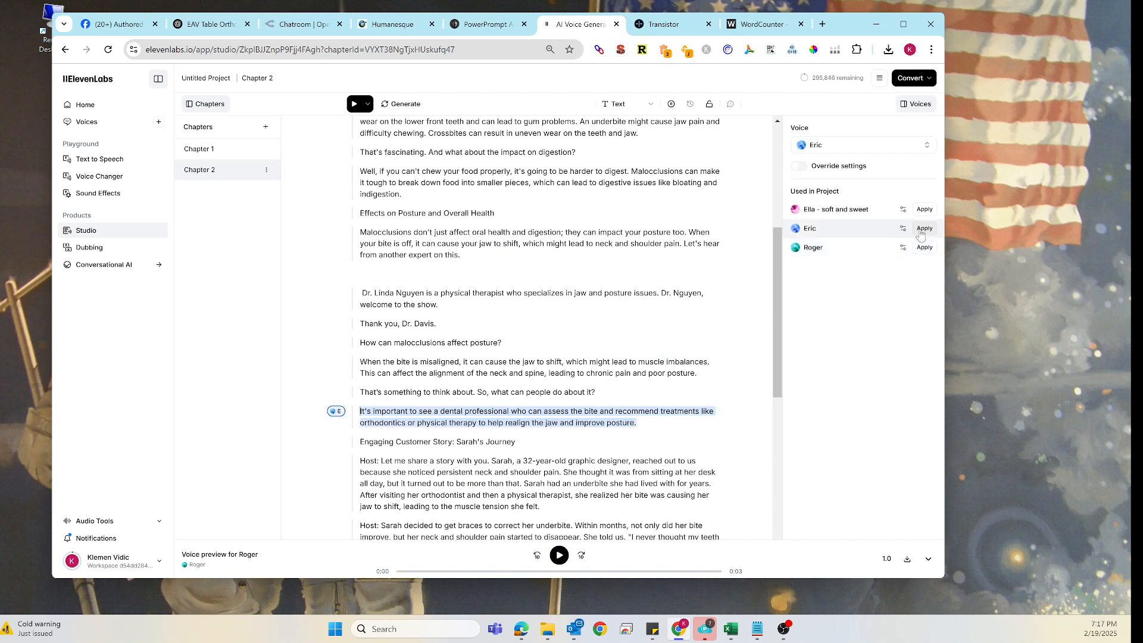
- Delete the 'Engaging Customer Story: Sarah's Journey' heading and the 'Host:' label of the following paragraph
{"action": "left_click", "coordinate": [515, 441]}
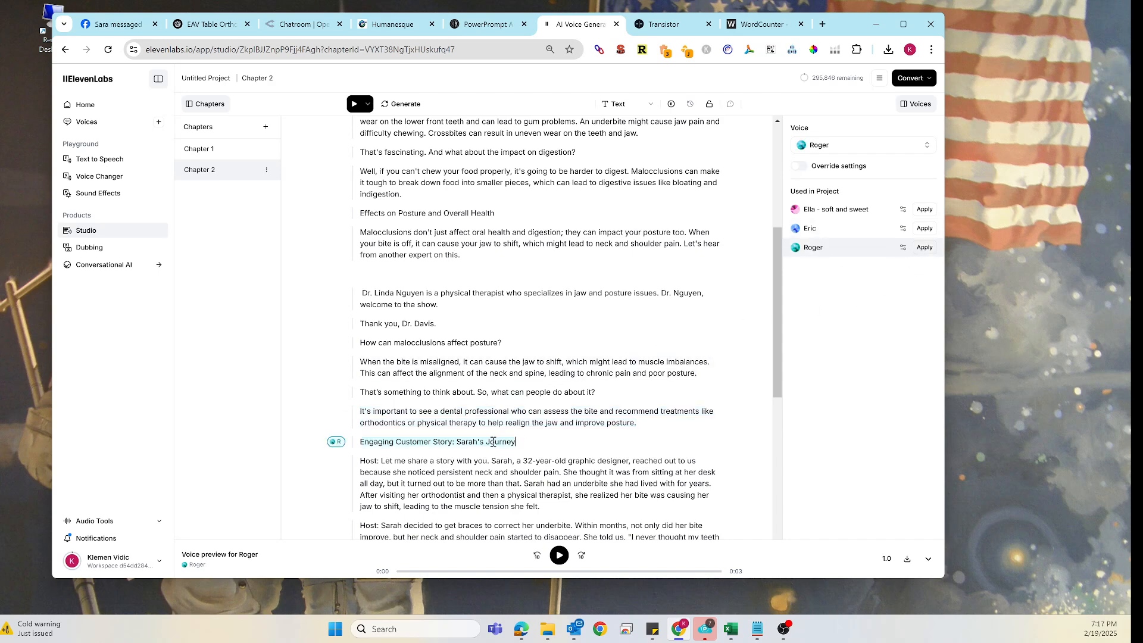
{"action": "left_click_drag", "start_coordinate": [516, 442], "coordinate": [360, 461]}
{"action": "key", "text": "BackSpace"}
- Remove the 'Host:' labels from the 'Sarah decided...' and 'Sarah's story...' paragraphs
{"action": "key", "text": "BackSpace"}
{"action": "scroll", "coordinate": [392, 476], "scroll_direction": "down", "scroll_amount": 2}
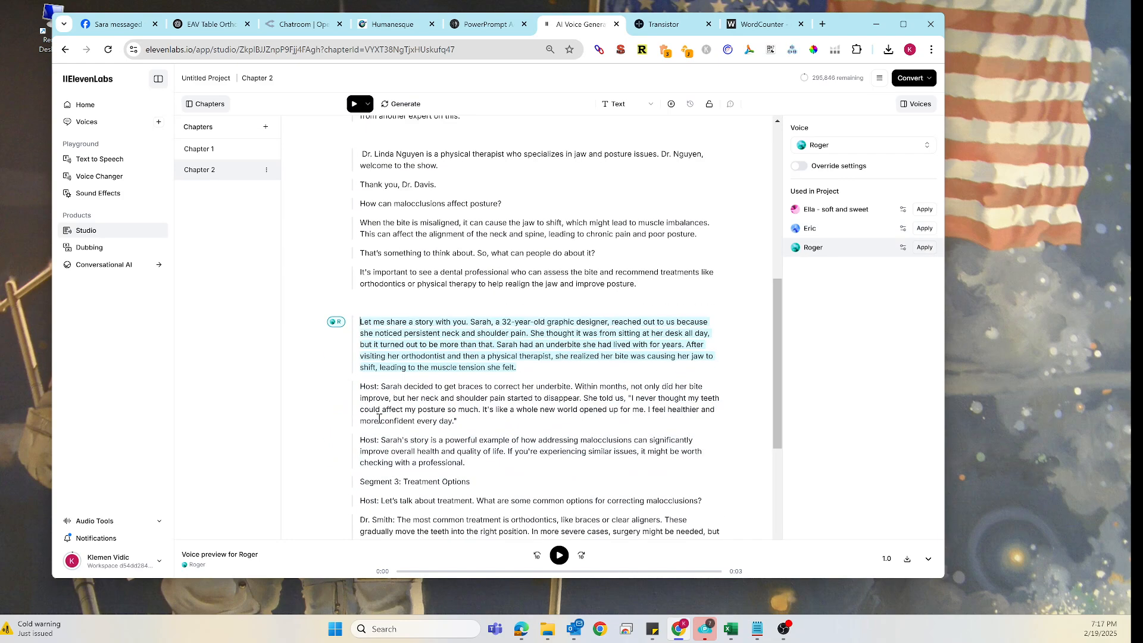
{"action": "left_click", "coordinate": [383, 390]}
{"action": "left_click_drag", "start_coordinate": [383, 390], "coordinate": [360, 388]}
{"action": "key", "text": "BackSpace"}
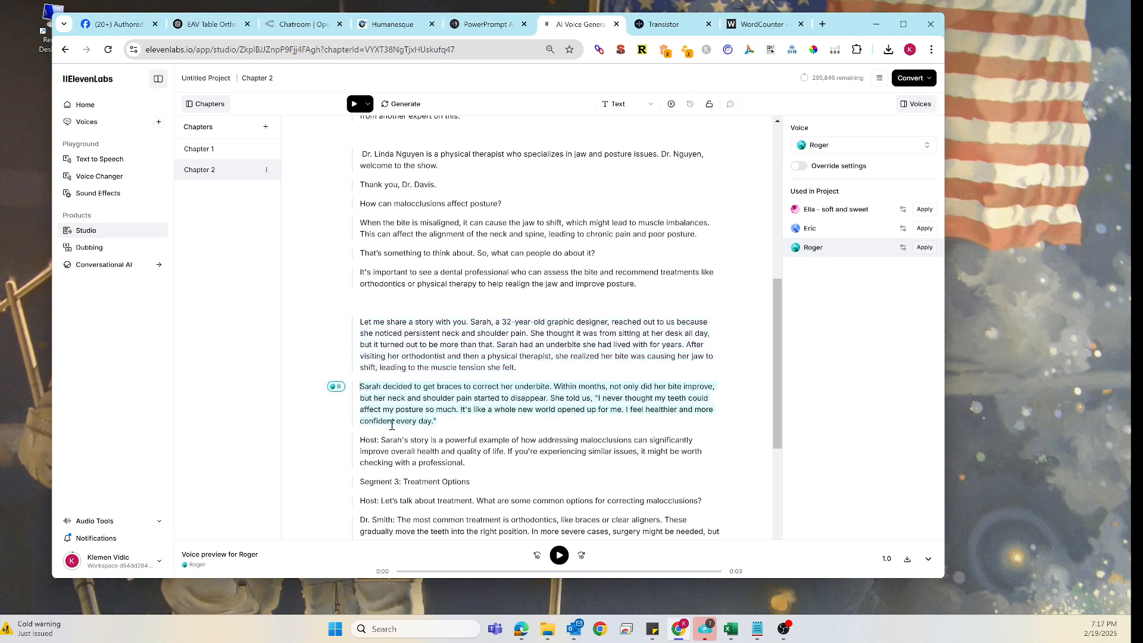
{"action": "left_click", "coordinate": [382, 439]}
{"action": "left_click_drag", "start_coordinate": [382, 440], "coordinate": [360, 439]}
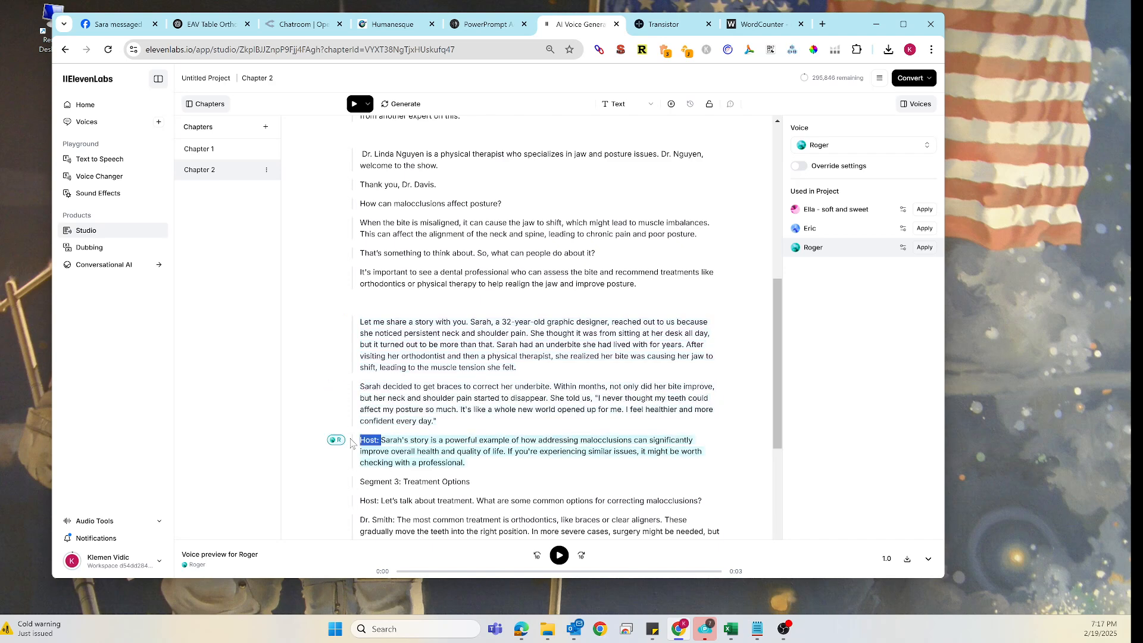
{"action": "key", "text": "BackSpace"}
- Delete the 'Segment 3: Treatment Options' heading and the 'Host:' labels from the two following host questions
{"action": "left_click_drag", "start_coordinate": [476, 486], "coordinate": [359, 501]}
{"action": "key", "text": "BackSpace"}
{"action": "key", "text": "BackSpace"}
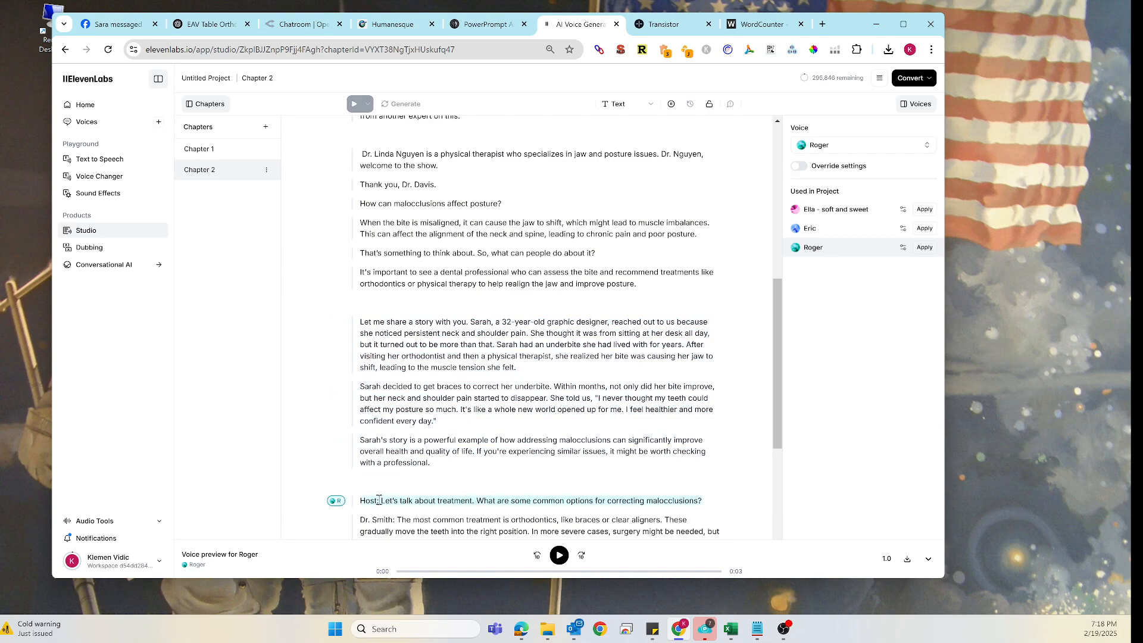
{"action": "key", "text": "BackSpace"}
{"action": "scroll", "coordinate": [394, 435], "scroll_direction": "down", "scroll_amount": 2}
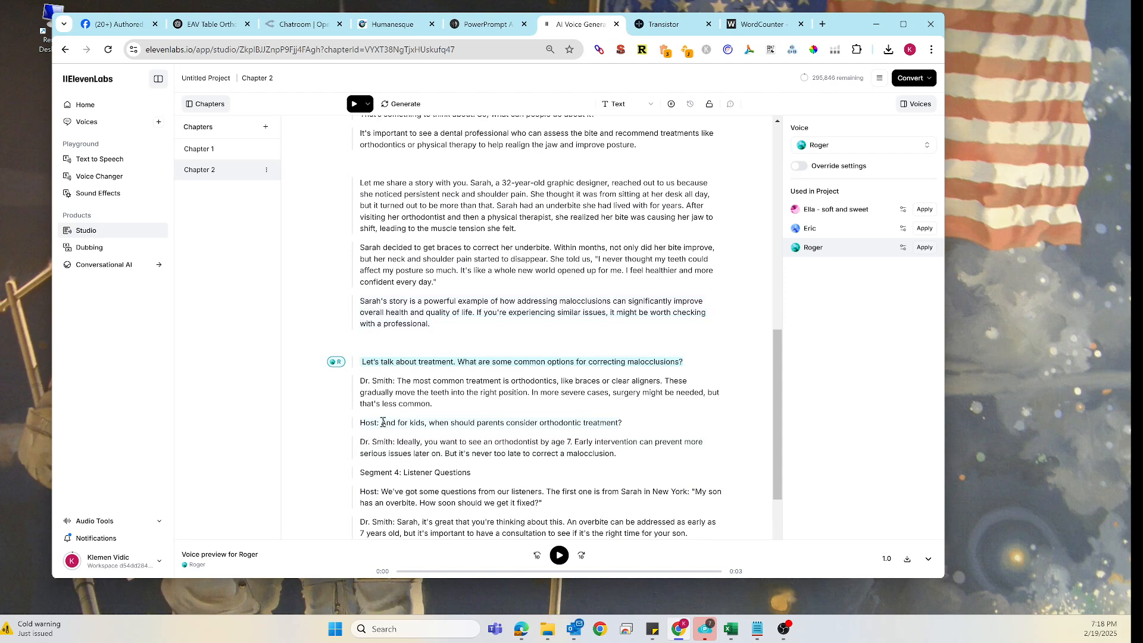
{"action": "left_click_drag", "start_coordinate": [383, 422], "coordinate": [359, 424]}
{"action": "key", "text": "BackSpace"}
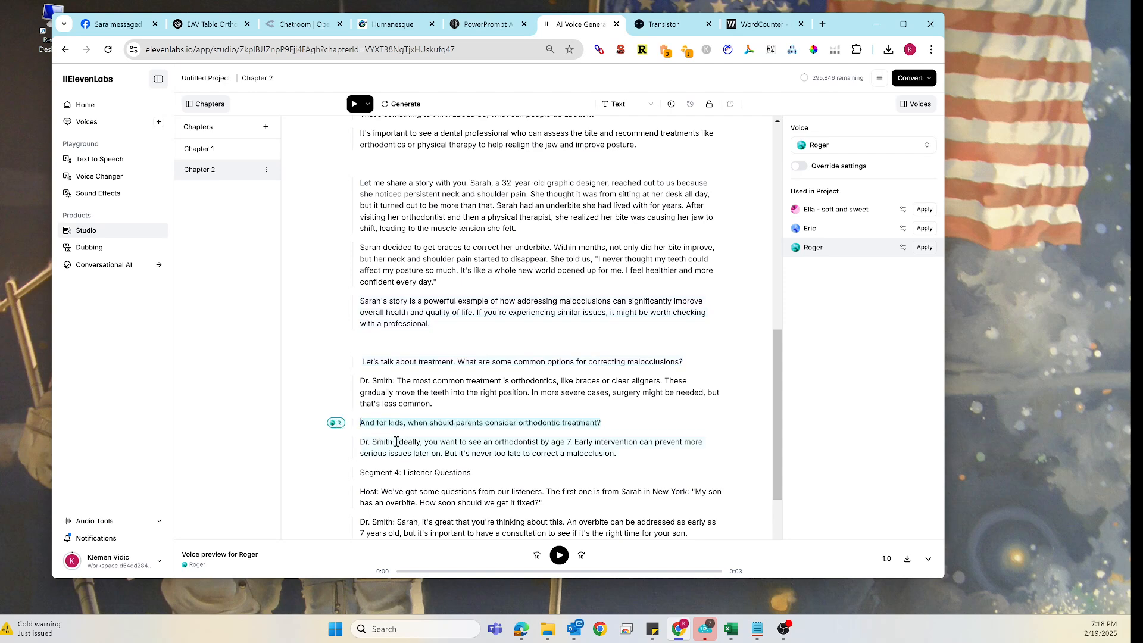
- Remove the 'Dr. Smith:' label from the most-common-treatment answer and assign it the Eric voice
{"action": "left_click_drag", "start_coordinate": [399, 382], "coordinate": [359, 382]}
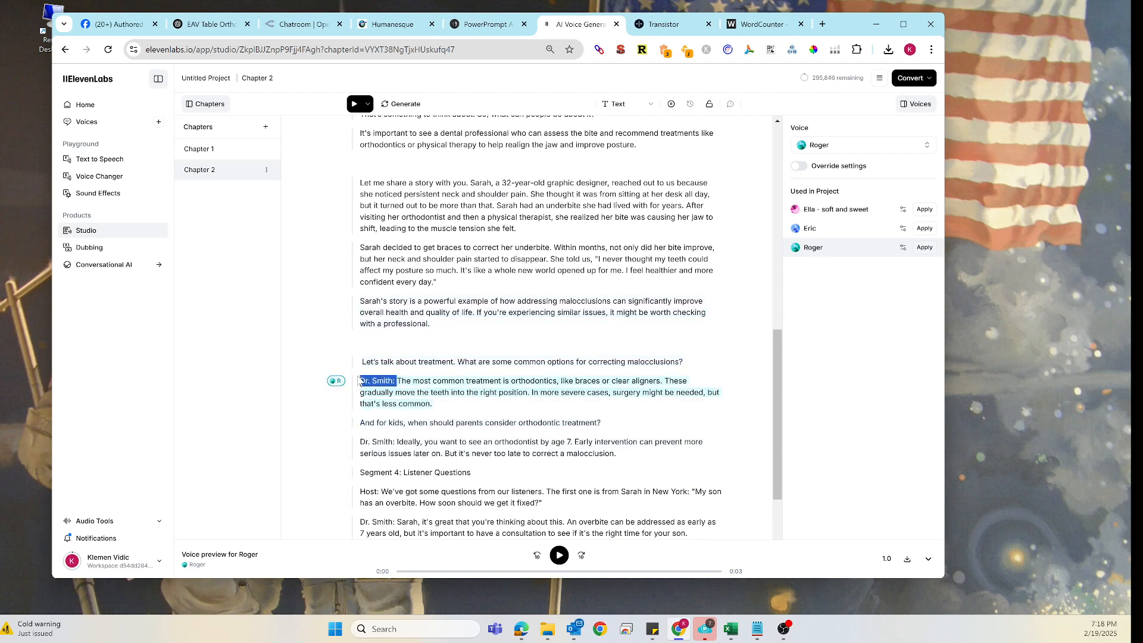
{"action": "key", "text": "BackSpace"}
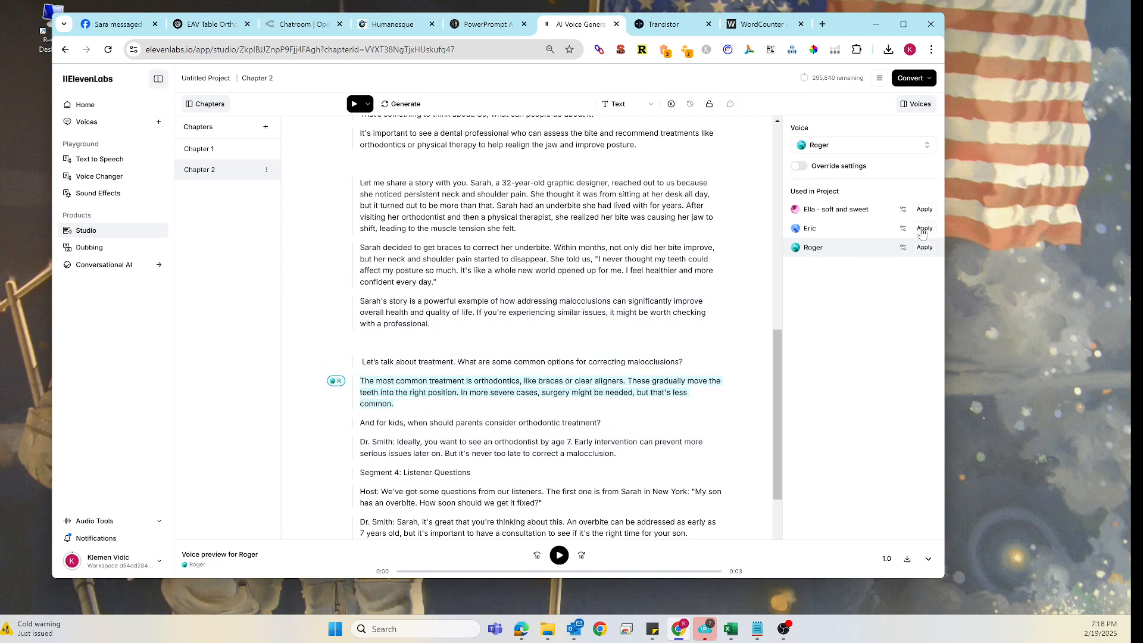
{"action": "left_click", "coordinate": [924, 229]}
- Remove the 'Dr. Smith:' label from the 'Ideally...' answer and assign it the Eric voice
{"action": "left_click", "coordinate": [523, 444]}
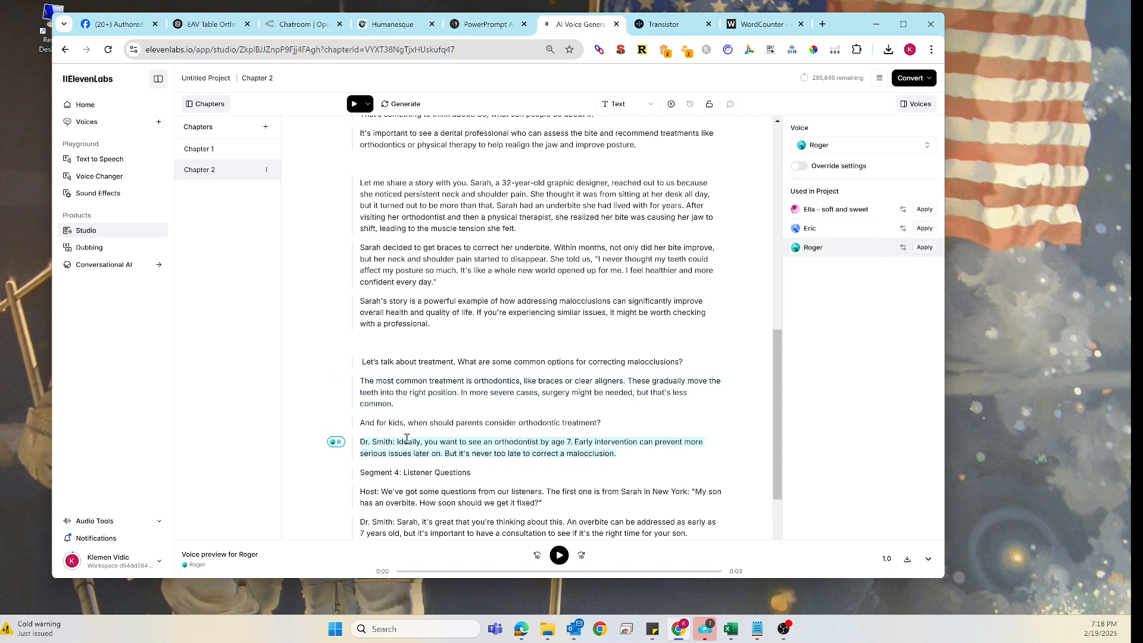
{"action": "left_click_drag", "start_coordinate": [396, 442], "coordinate": [358, 443]}
{"action": "key", "text": "BackSpace"}
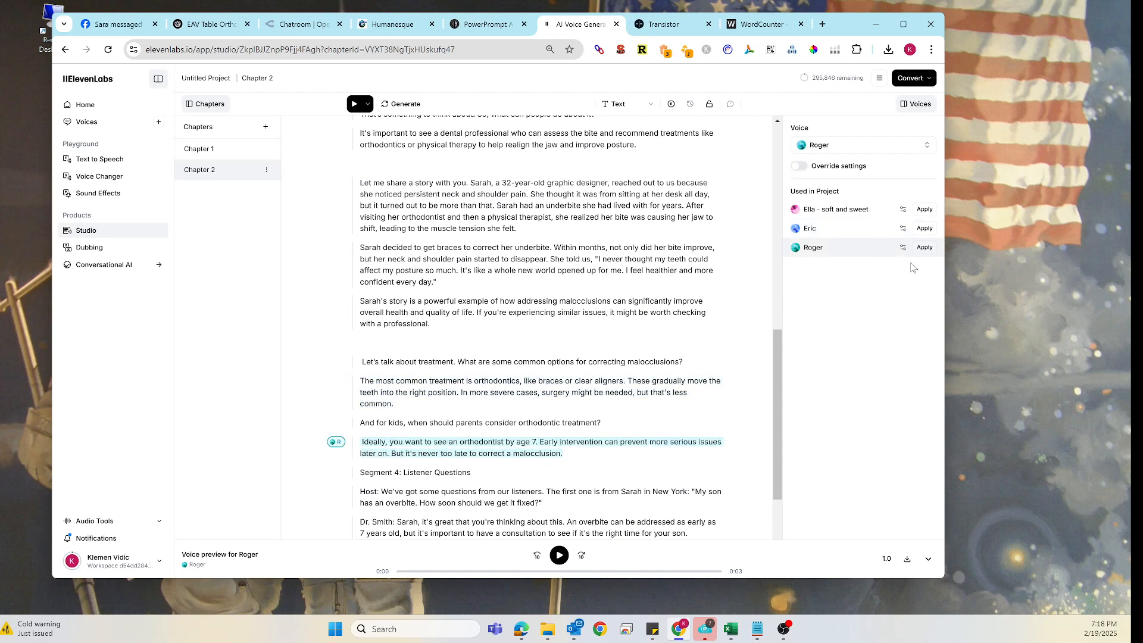
{"action": "left_click", "coordinate": [925, 229]}
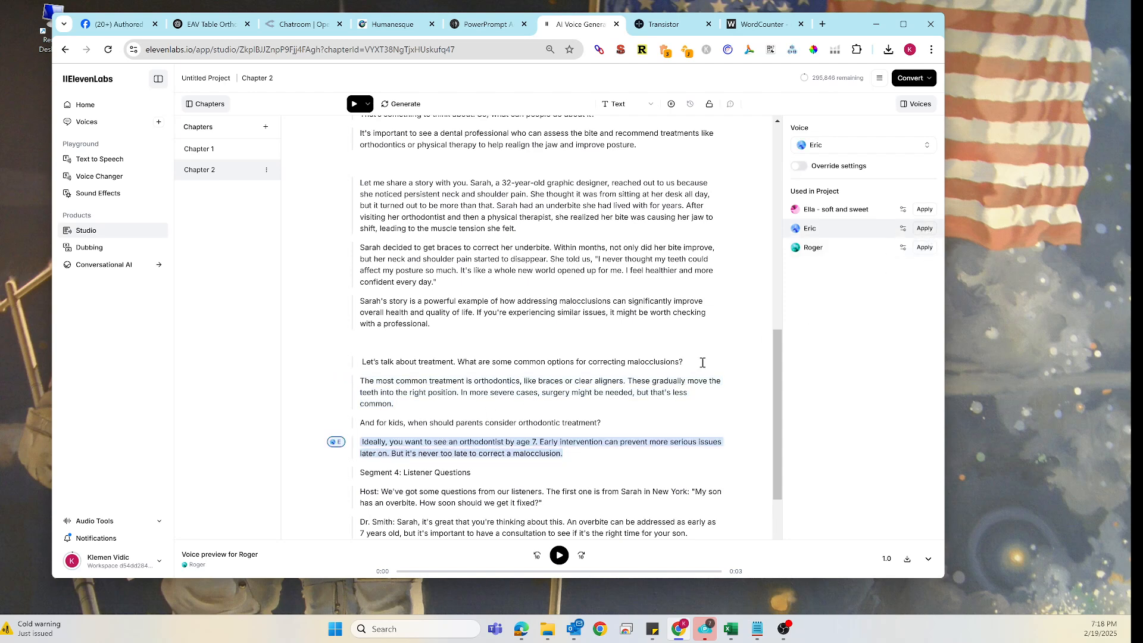
- Remove the 'Host:' label from the listener-questions line about Sarah in New York
{"action": "left_click", "coordinate": [384, 491]}
{"action": "left_click_drag", "start_coordinate": [384, 491], "coordinate": [359, 492]}
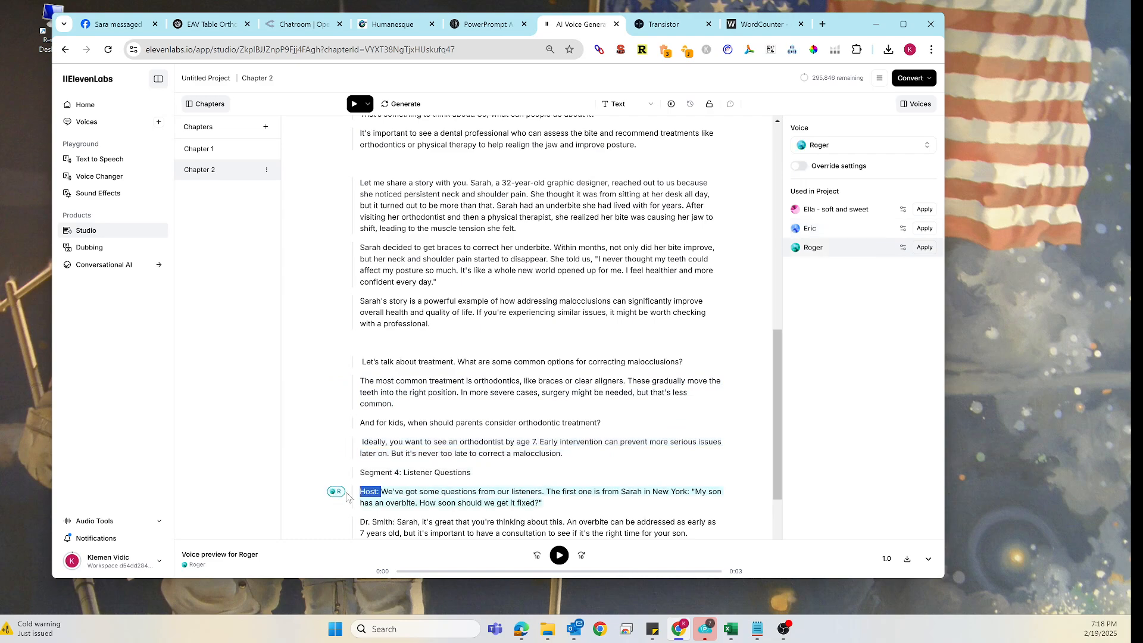
{"action": "key", "text": "BackSpace"}
{"action": "scroll", "coordinate": [417, 453], "scroll_direction": "down", "scroll_amount": 2}
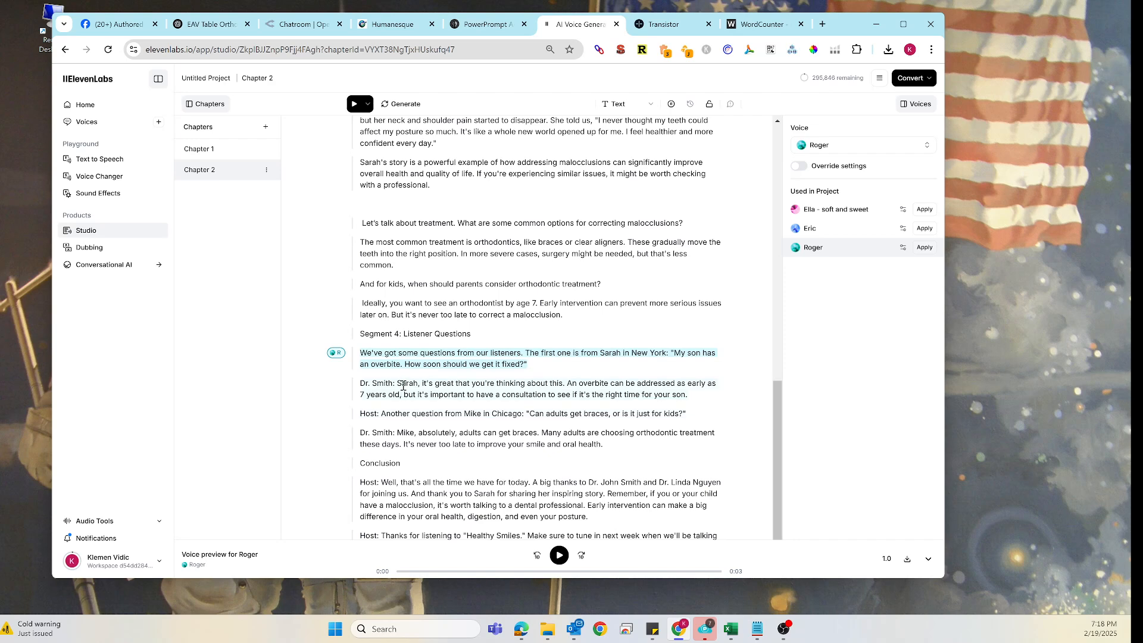
- Remove the 'Dr. Smith:' label from the overbite answer and assign it the Eric voice
{"action": "left_click_drag", "start_coordinate": [398, 383], "coordinate": [359, 383]}
{"action": "key", "text": "BackSpace"}
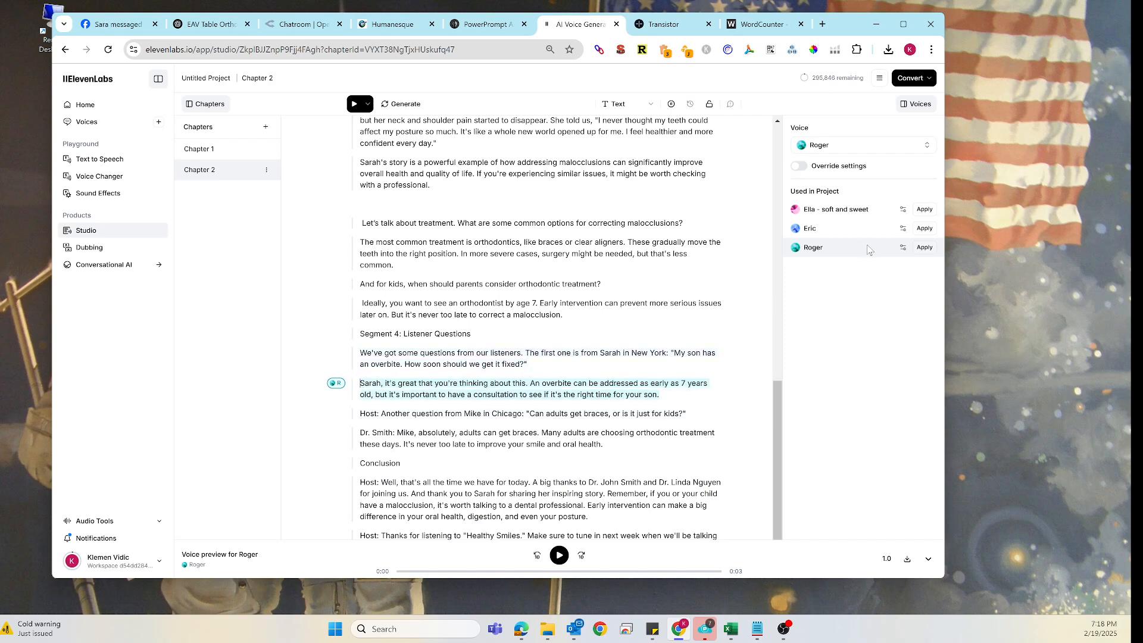
{"action": "left_click", "coordinate": [924, 229]}
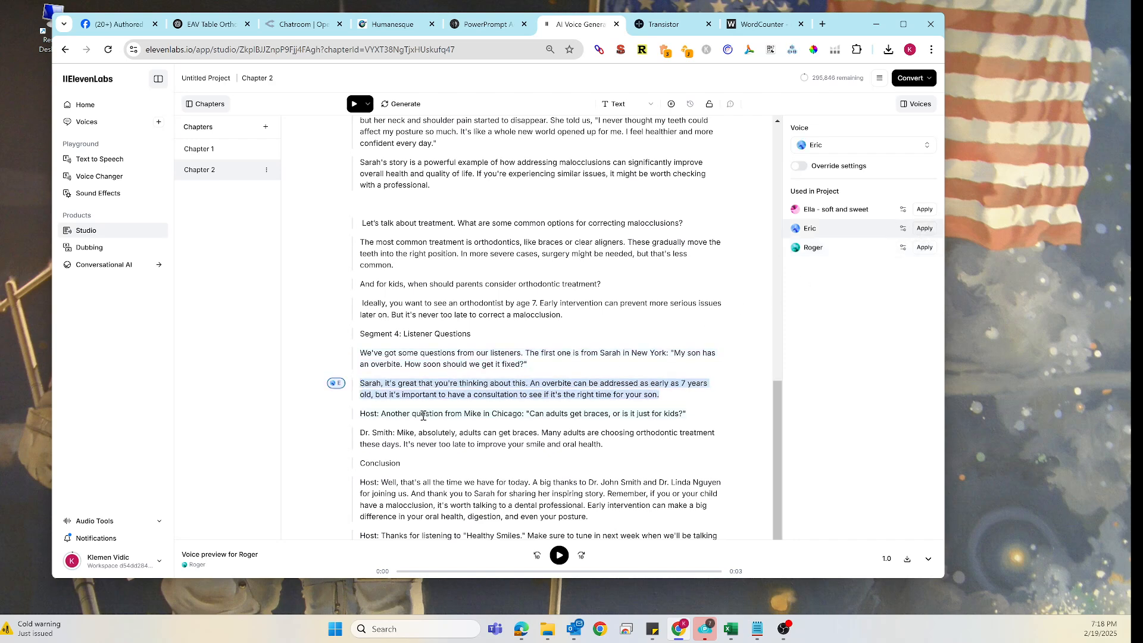
- Remove the 'Host:' and 'Dr. Smith:' labels from Mike's question and its answer, assigning Eric to the answer
{"action": "left_click_drag", "start_coordinate": [382, 414], "coordinate": [359, 436]}
{"action": "key", "text": "BackSpace"}
{"action": "key", "text": "BackSpace"}
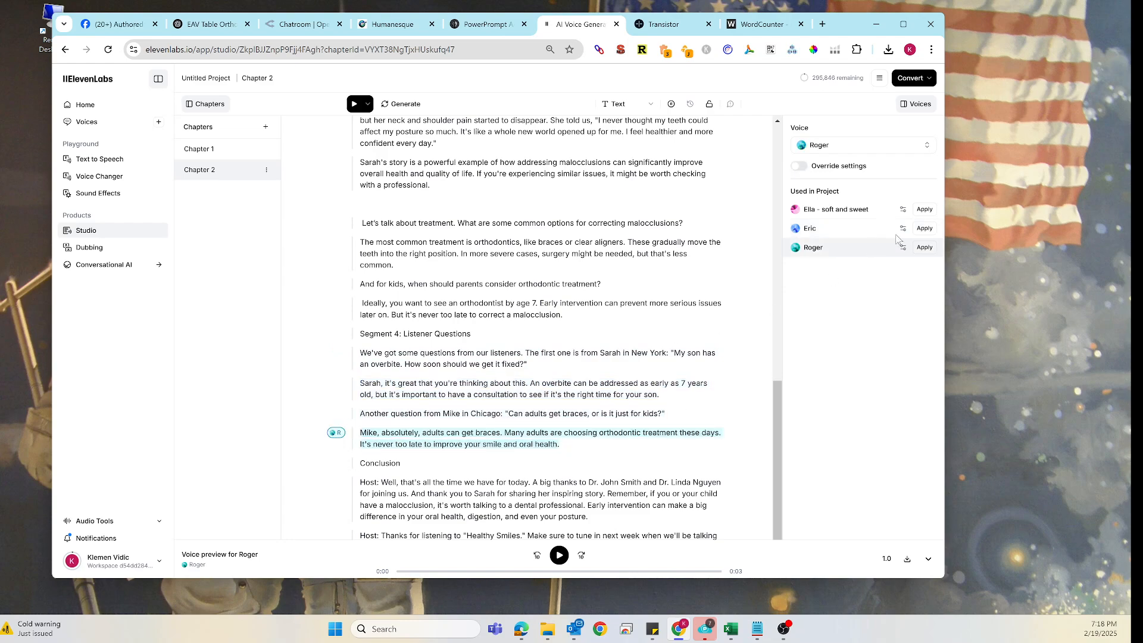
{"action": "left_click", "coordinate": [924, 231]}
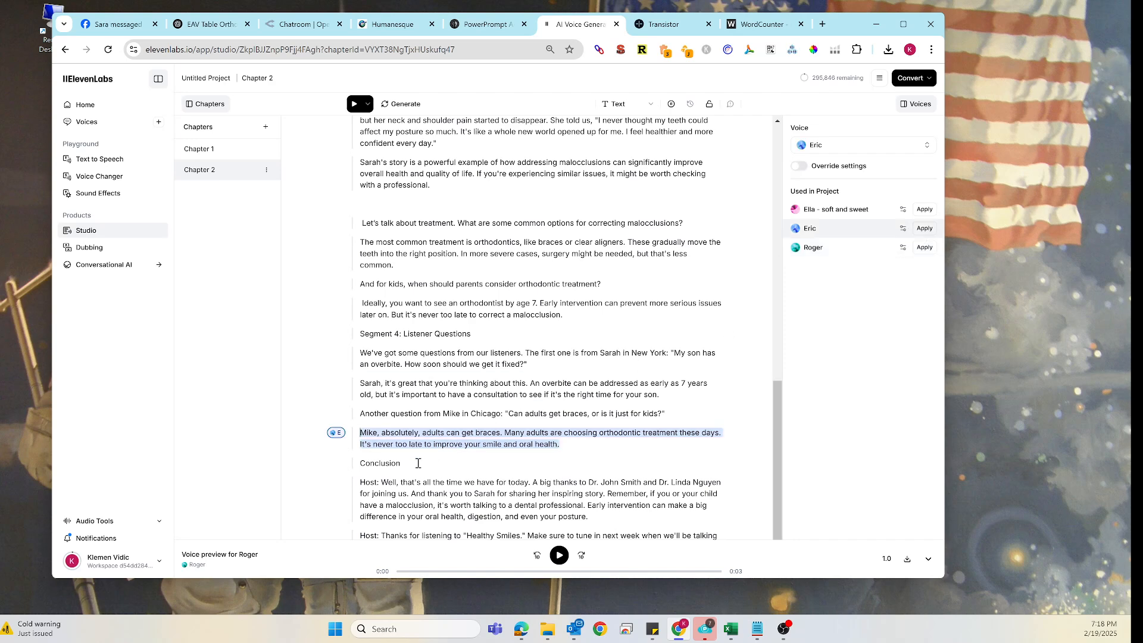
- Remove the 'Host:' labels from the two closing lines of the conclusion
{"action": "left_click_drag", "start_coordinate": [382, 482], "coordinate": [359, 489]}
{"action": "key", "text": "BackSpace"}
{"action": "scroll", "coordinate": [390, 501], "scroll_direction": "down", "scroll_amount": 1}
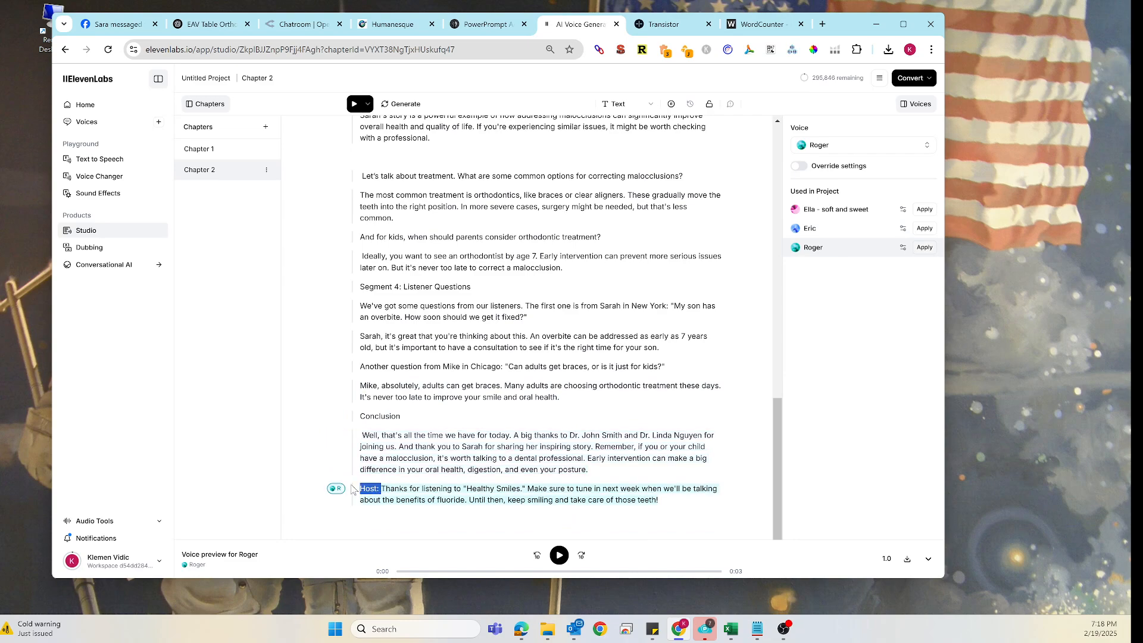
{"action": "key", "text": "BackSpace"}
{"action": "scroll", "coordinate": [431, 404], "scroll_direction": "up", "scroll_amount": 12}
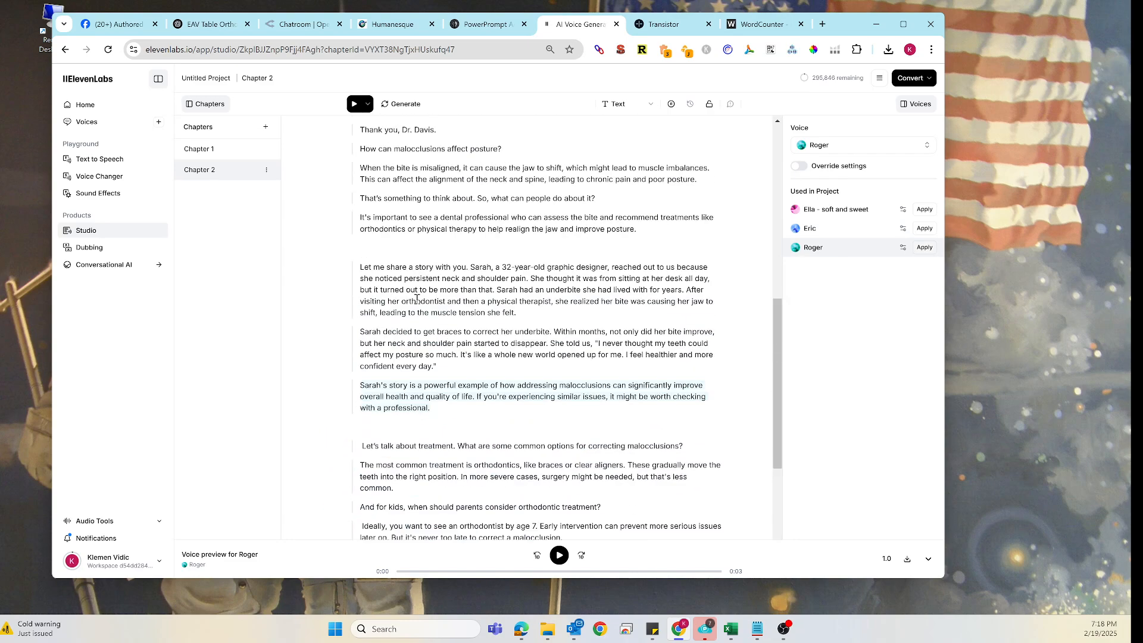
{"action": "scroll", "coordinate": [440, 304], "scroll_direction": "down", "scroll_amount": 8}
{"action": "scroll", "coordinate": [445, 335], "scroll_direction": "down", "scroll_amount": 4}
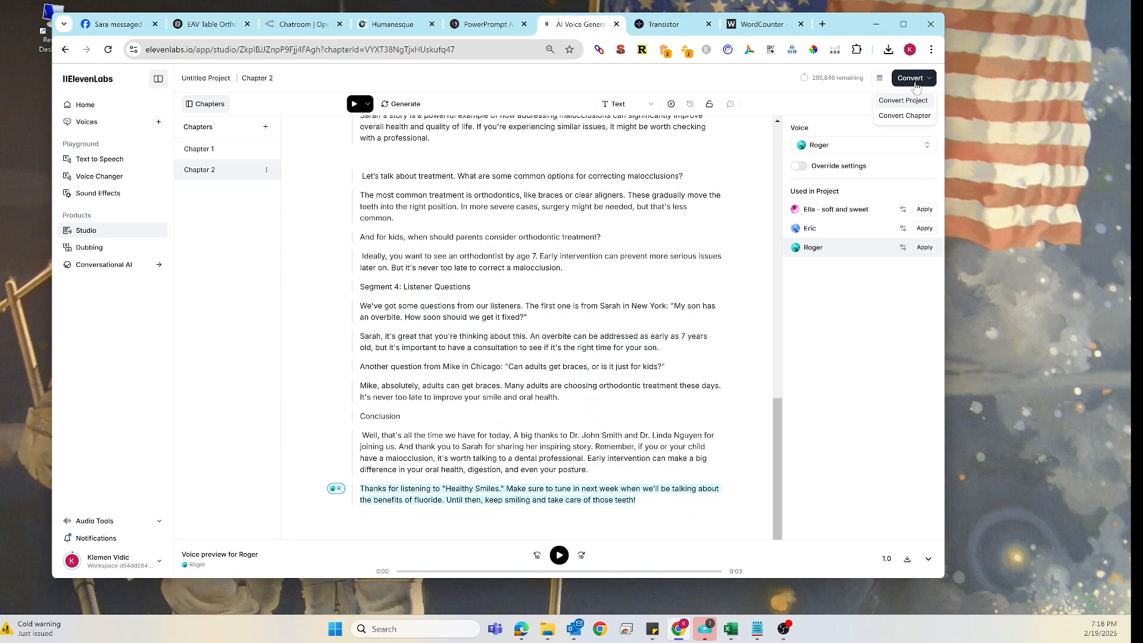
- Convert Chapter 2 to audio, confirming the credit cost
{"action": "left_click", "coordinate": [914, 116]}
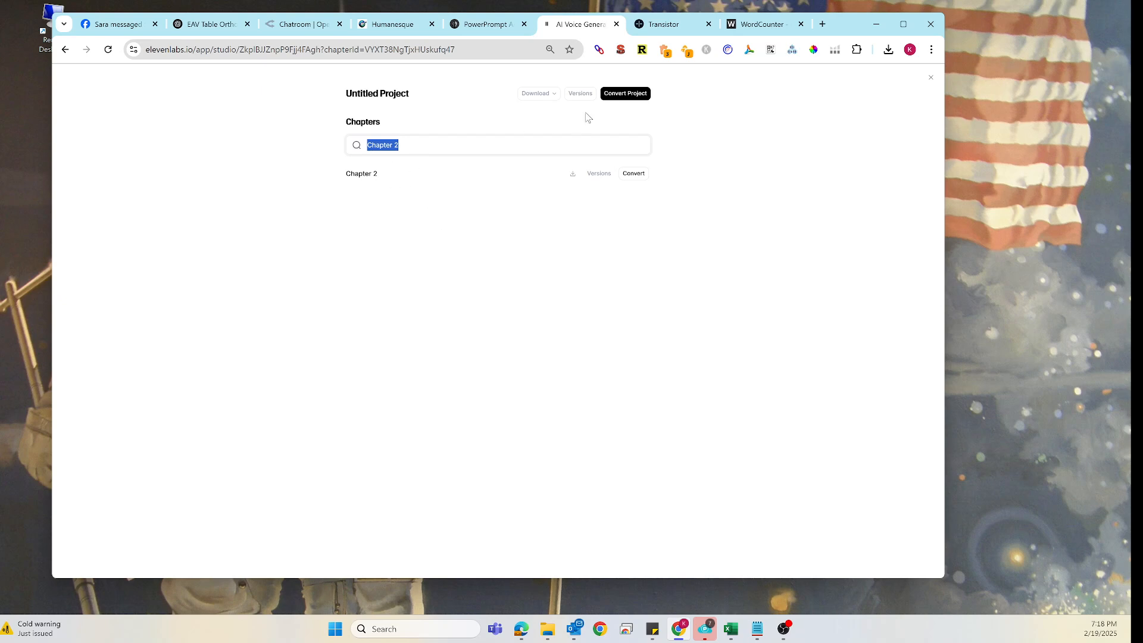
{"action": "left_click", "coordinate": [641, 175]}
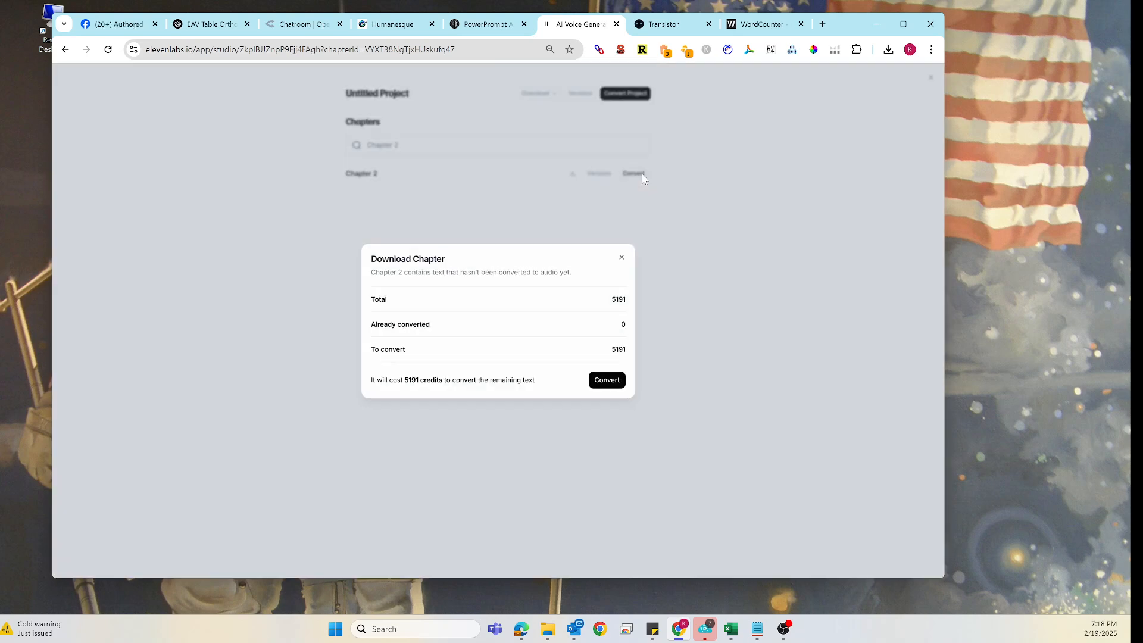
{"action": "left_click", "coordinate": [607, 382]}
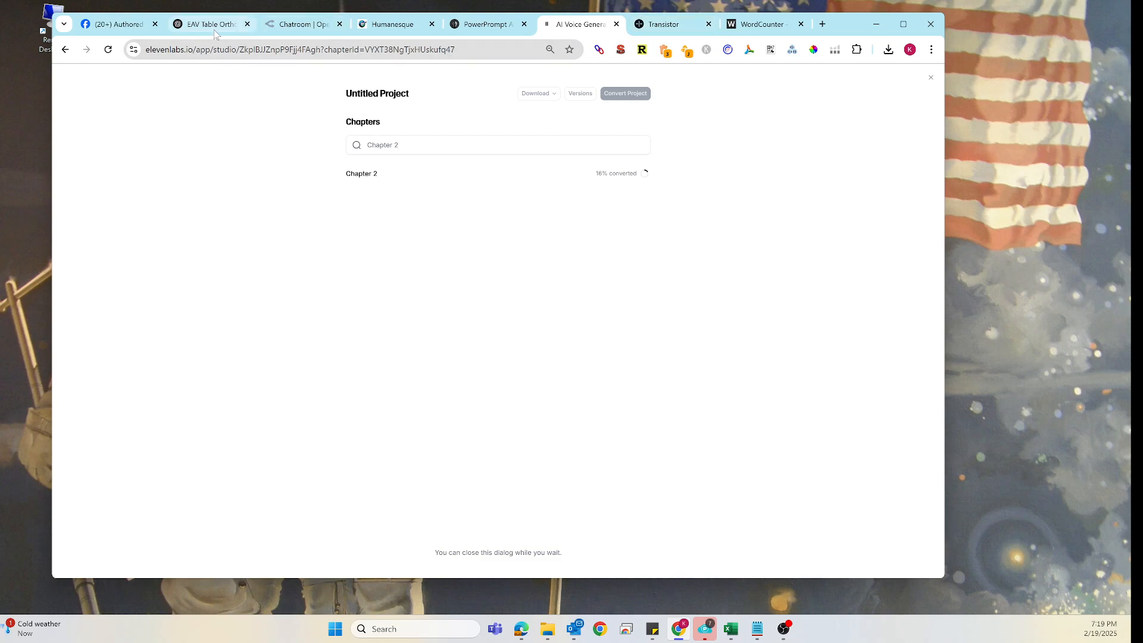
- Switch to Transistor and start a new episode for the Aligning Smiles podcast
{"action": "left_click", "coordinate": [671, 25]}
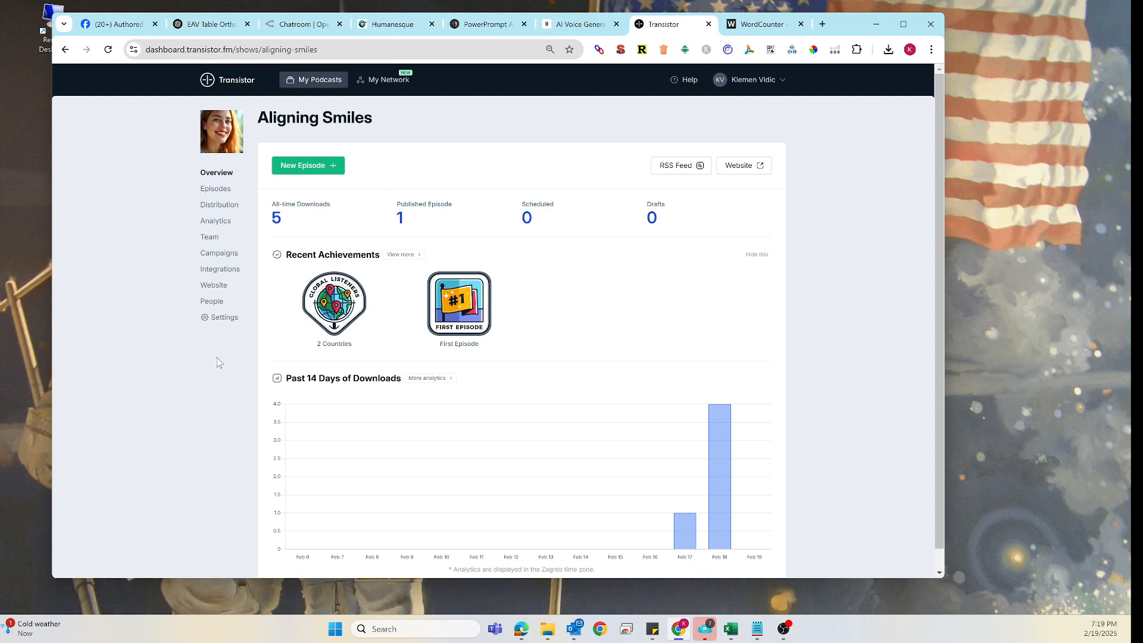
{"action": "left_click", "coordinate": [305, 172]}
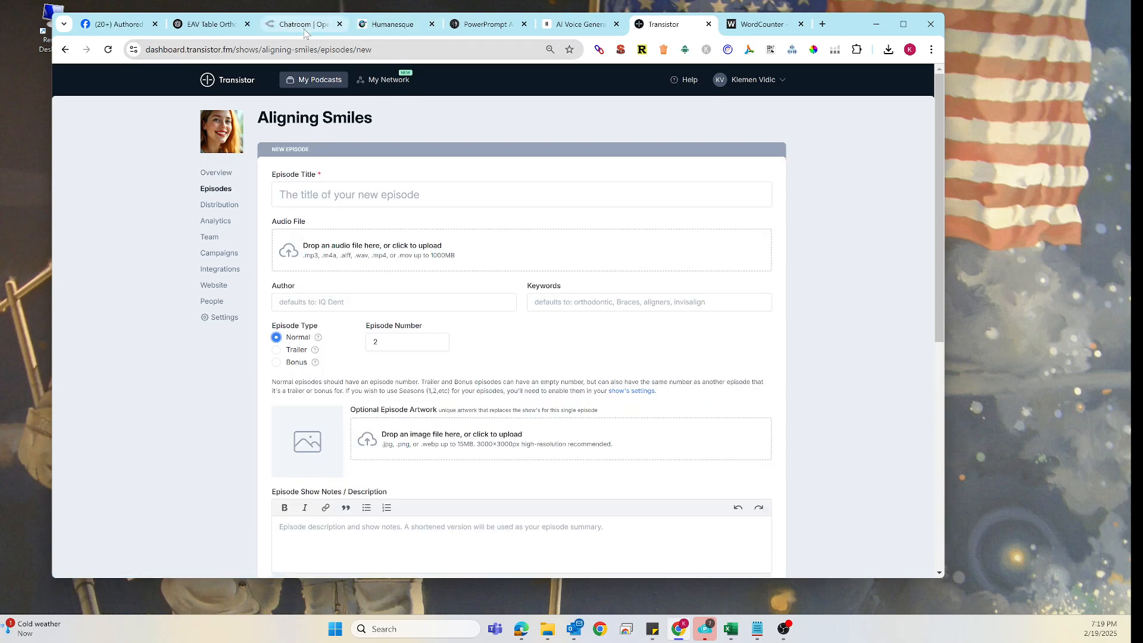
- Copy the episode title 'What Your Bite Says About Your Health' from the ChatGPT episode ideas list
{"action": "left_click", "coordinate": [220, 30]}
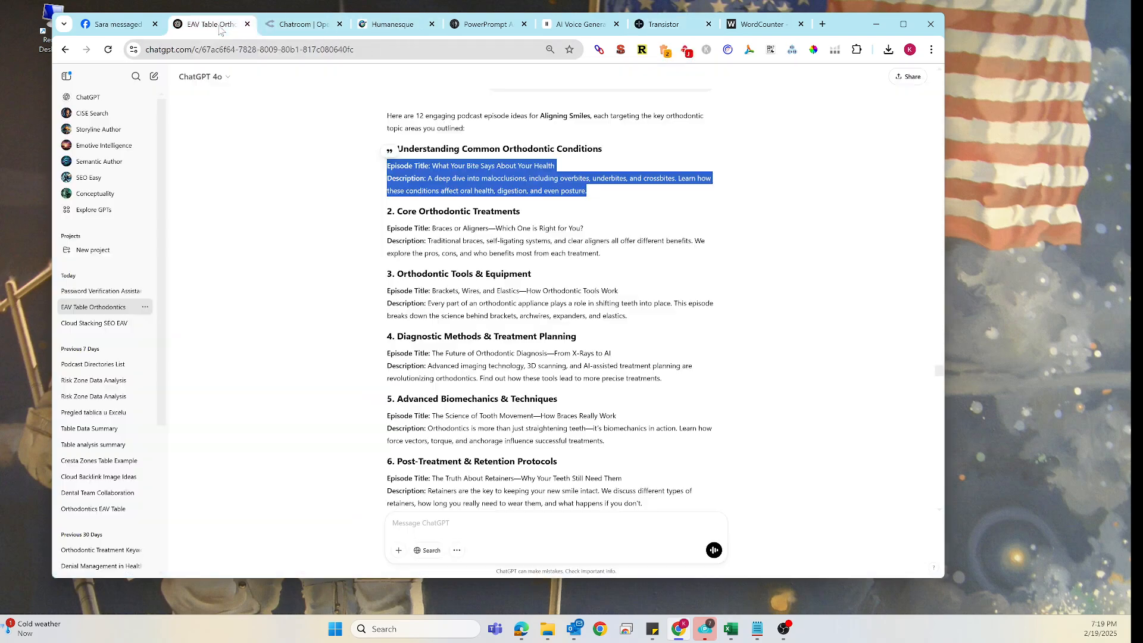
{"action": "left_click", "coordinate": [427, 200]}
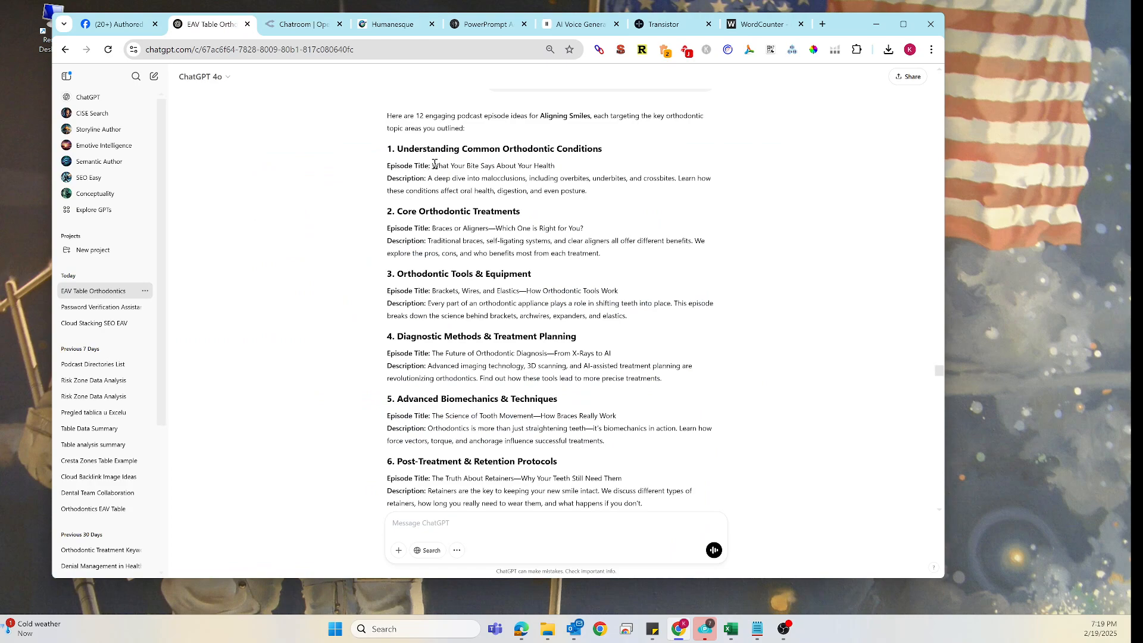
{"action": "left_click_drag", "start_coordinate": [433, 165], "coordinate": [558, 171]}
{"action": "key", "text": "ctrl+c"}
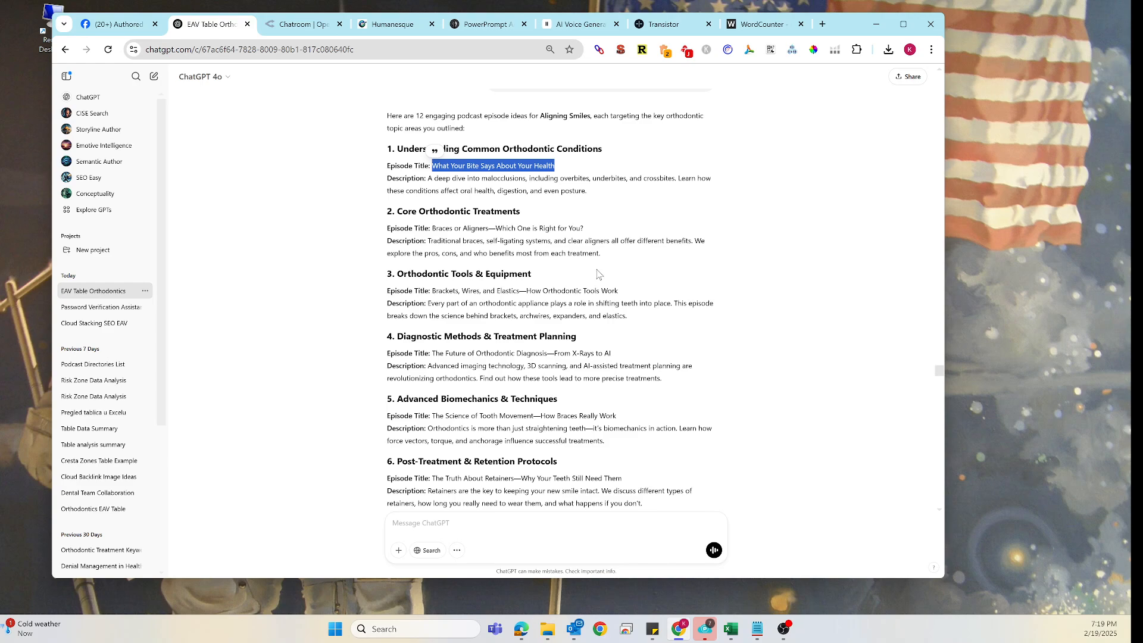
- Paste the copied title into the new episode's Episode Title field
{"action": "left_click", "coordinate": [471, 32]}
{"action": "scroll", "coordinate": [512, 191], "scroll_direction": "up", "scroll_amount": 5}
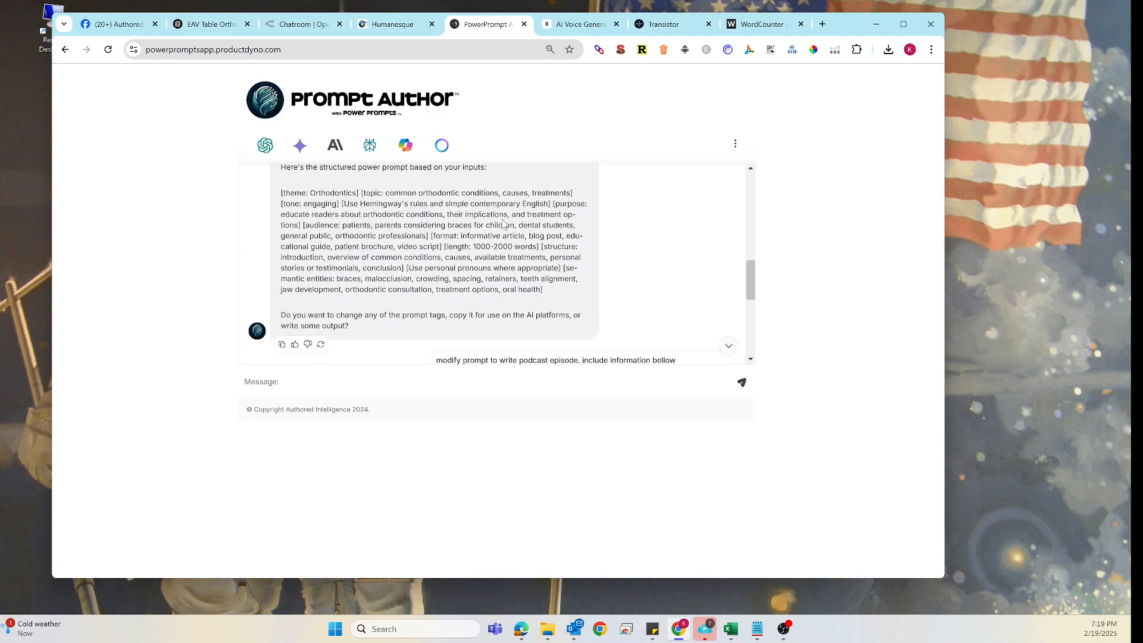
{"action": "scroll", "coordinate": [531, 223], "scroll_direction": "down", "scroll_amount": 2}
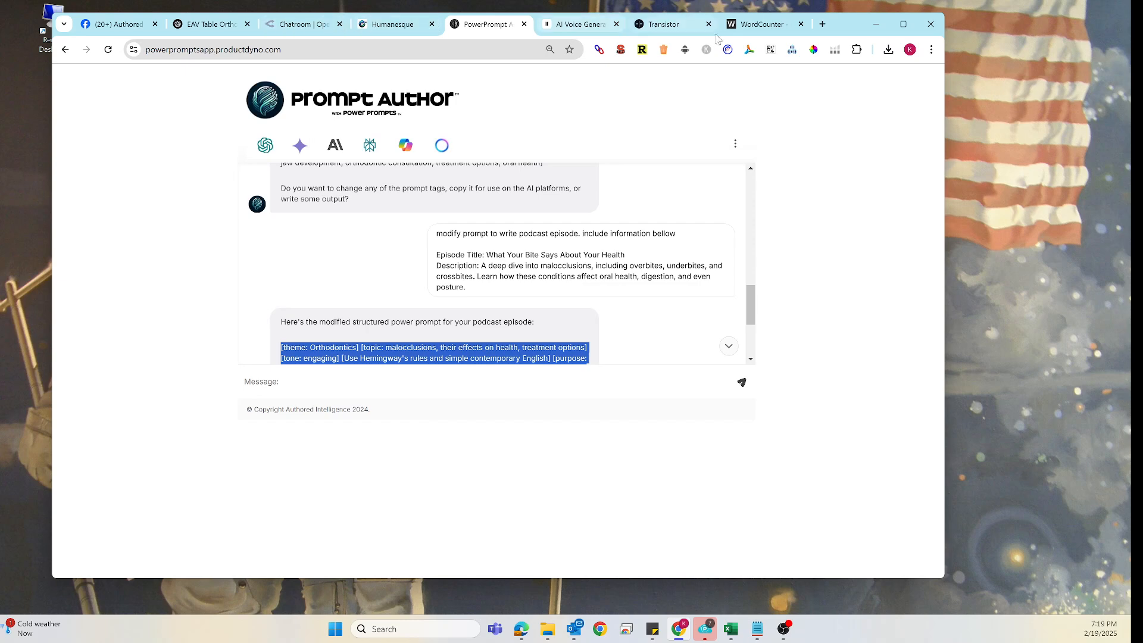
{"action": "left_click", "coordinate": [664, 24]}
{"action": "left_click", "coordinate": [364, 196]}
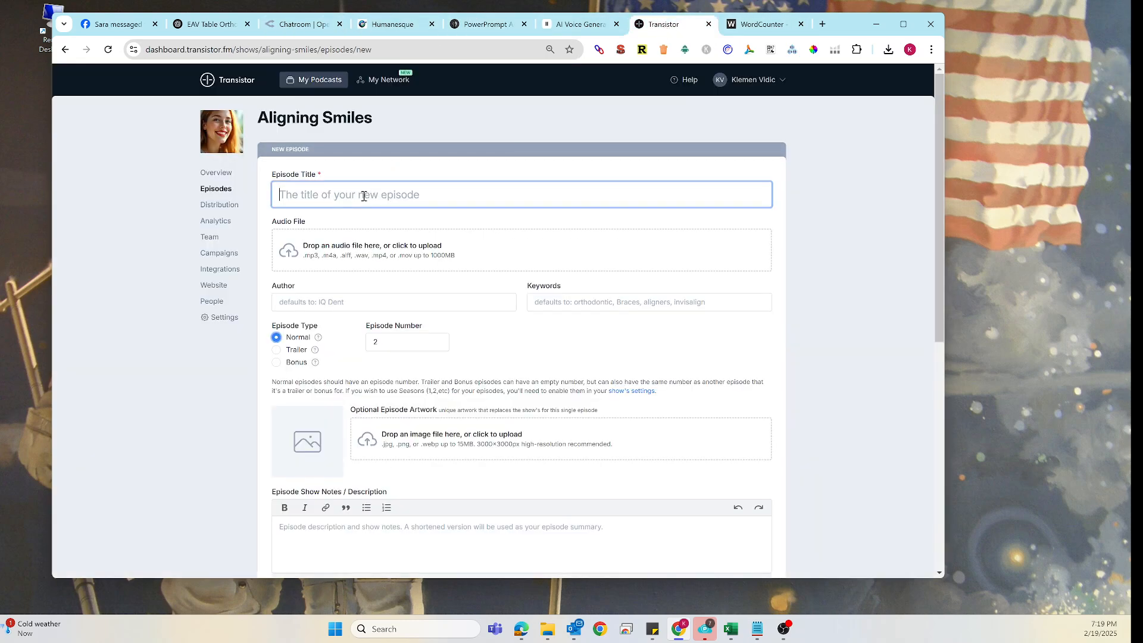
{"action": "key", "text": "ctrl+v"}
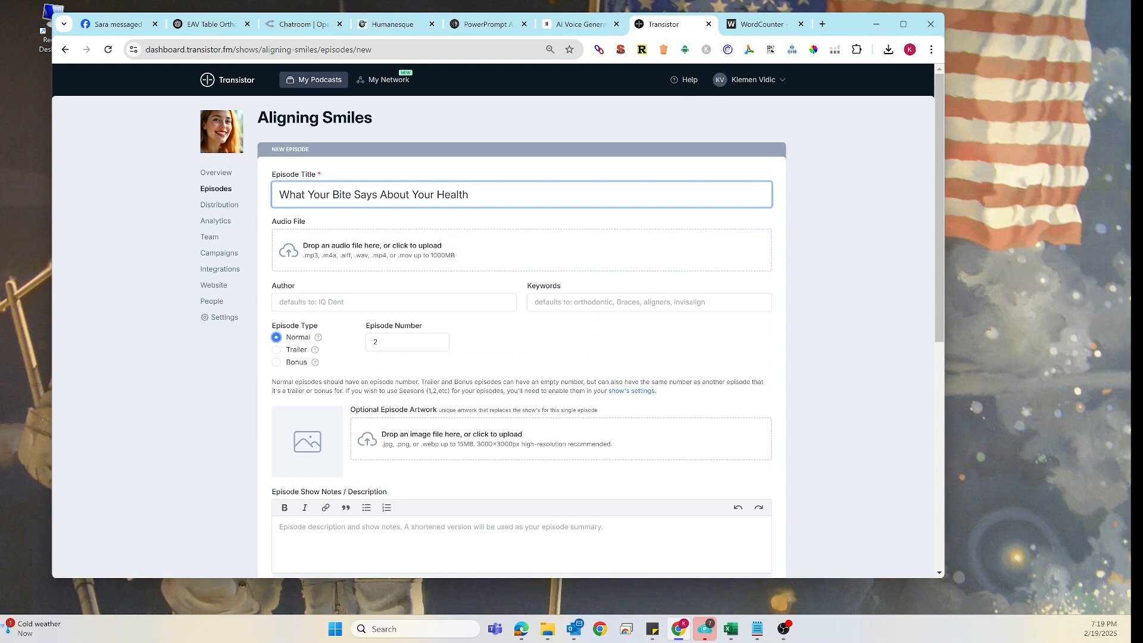
- Upload Child_with_improved_smile_after_early_intervention.jpg from the Downloads folder as the episode artwork
{"action": "left_click", "coordinate": [547, 629]}
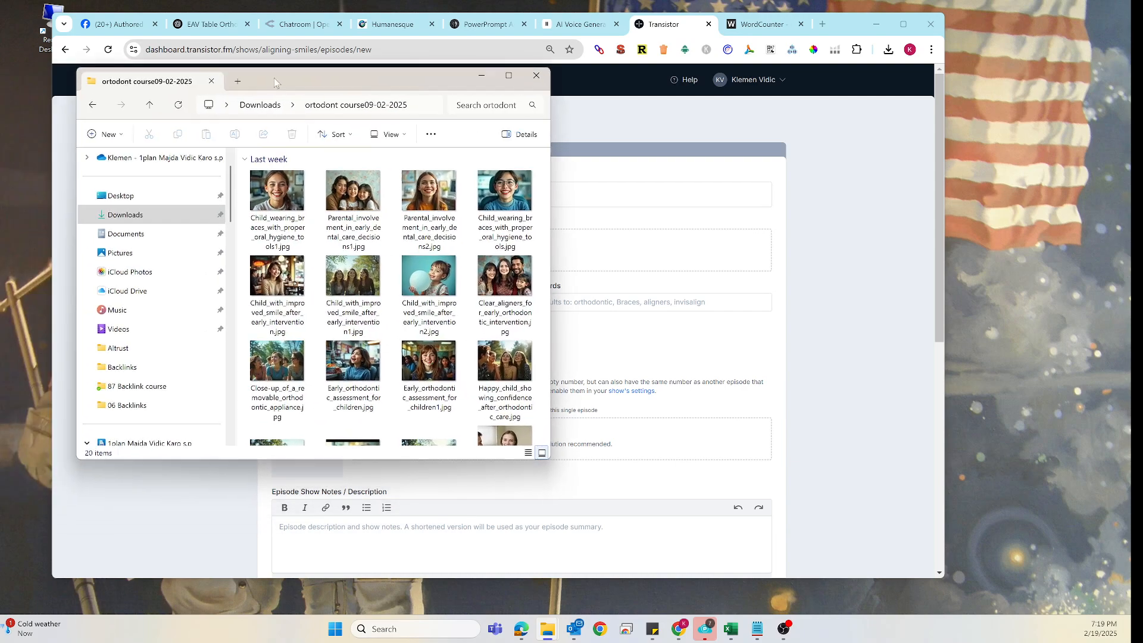
{"action": "left_click_drag", "start_coordinate": [275, 82], "coordinate": [797, 69]}
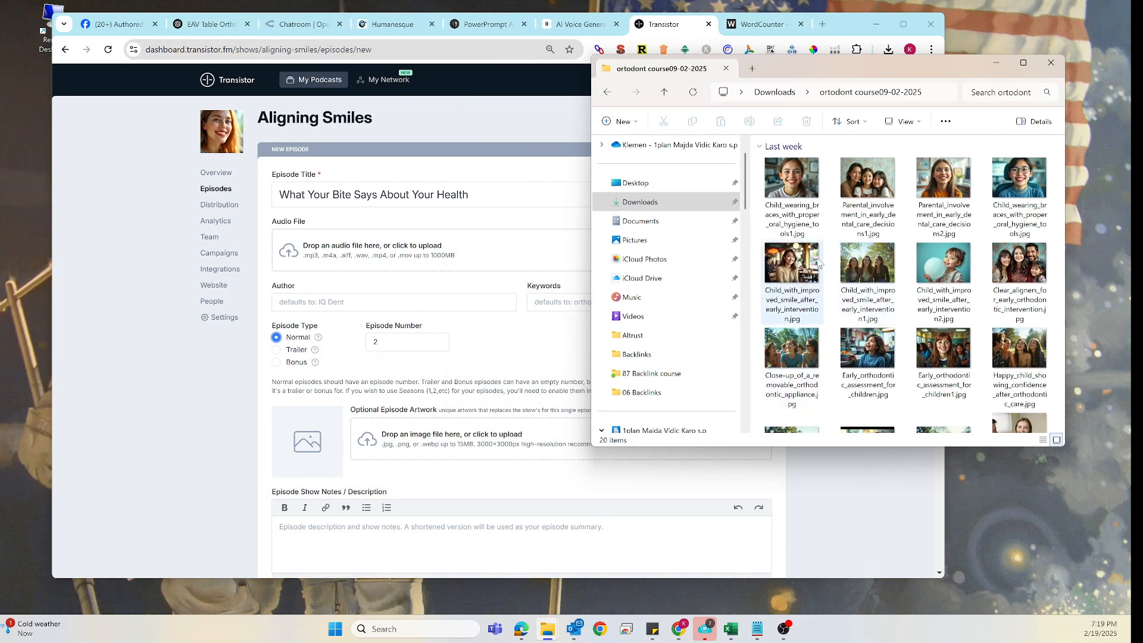
{"action": "left_click_drag", "start_coordinate": [820, 264], "coordinate": [307, 411]}
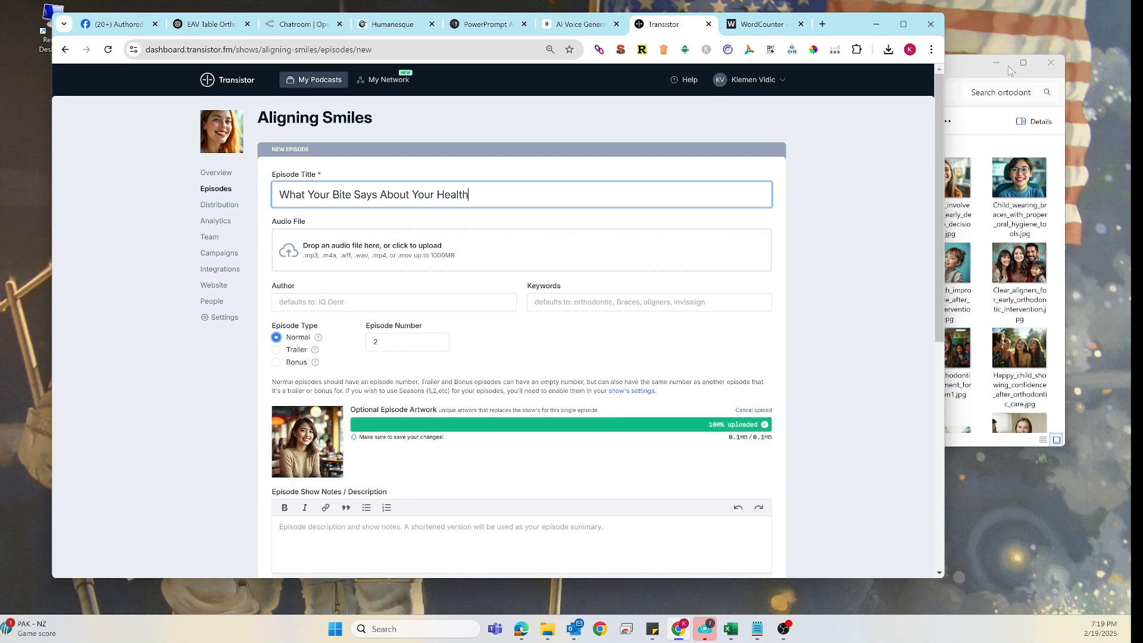
{"action": "left_click", "coordinate": [977, 70]}
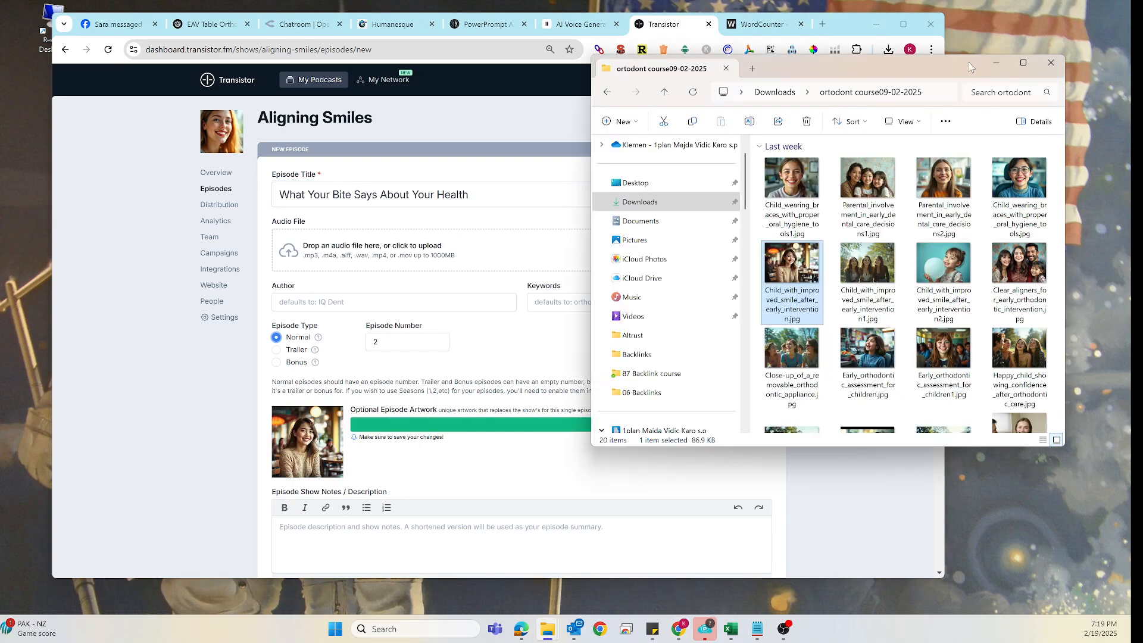
{"action": "left_click", "coordinate": [998, 63]}
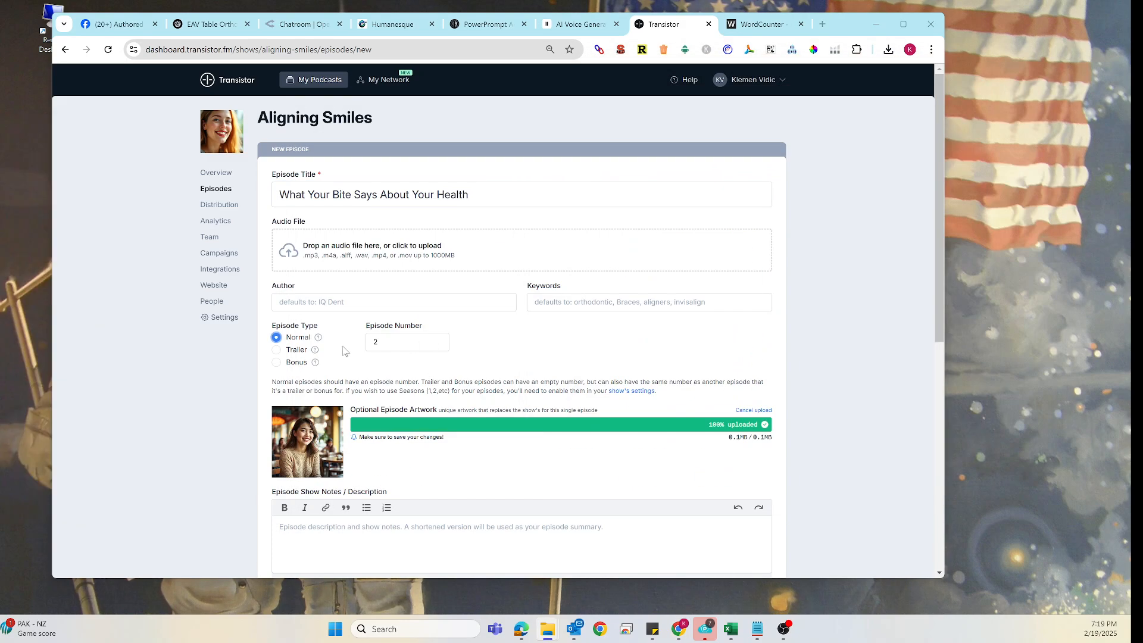
- Ask Grok on OpenRouter to 'write description for above podcast episode. write 3 paragraphs.'
{"action": "scroll", "coordinate": [364, 430], "scroll_direction": "down", "scroll_amount": 2}
{"action": "left_click", "coordinate": [341, 394]}
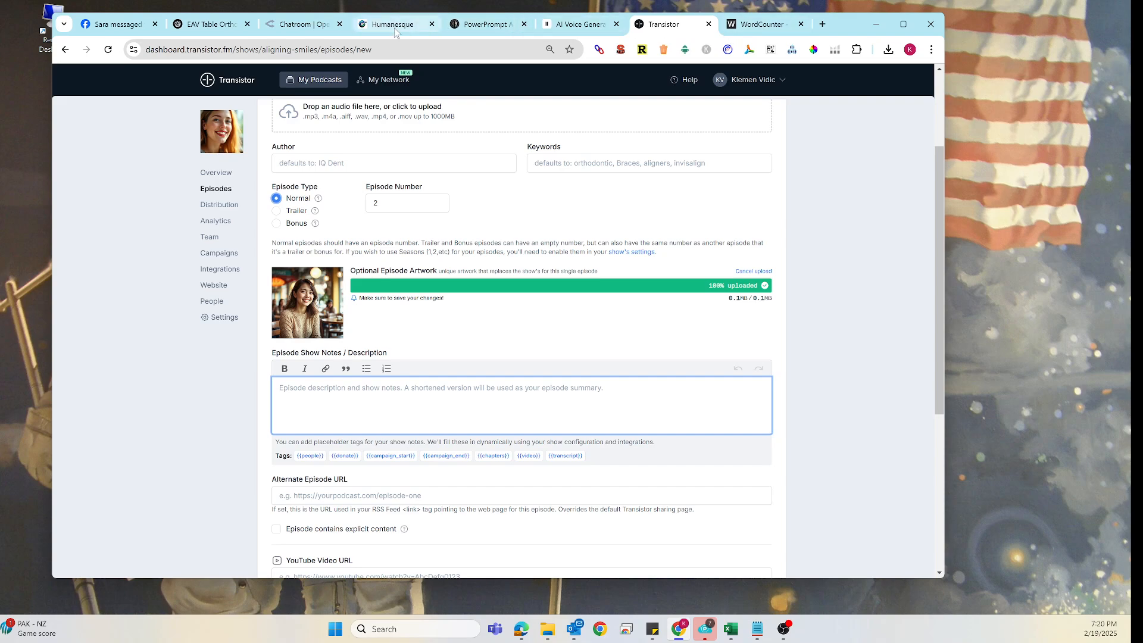
{"action": "left_click", "coordinate": [303, 25]}
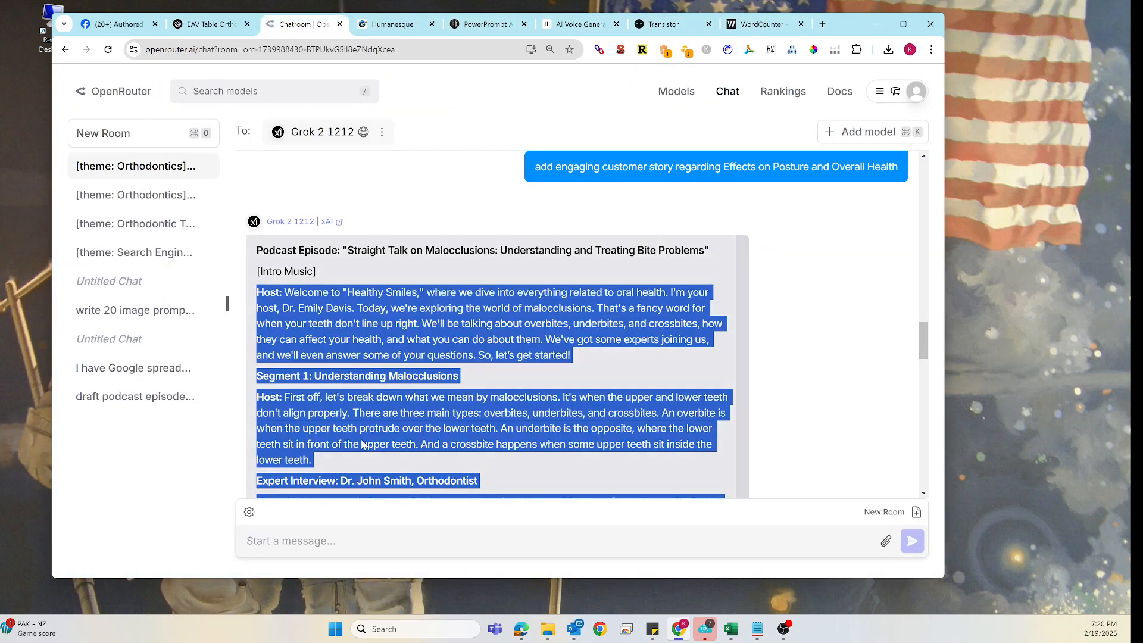
{"action": "left_click", "coordinate": [284, 537]}
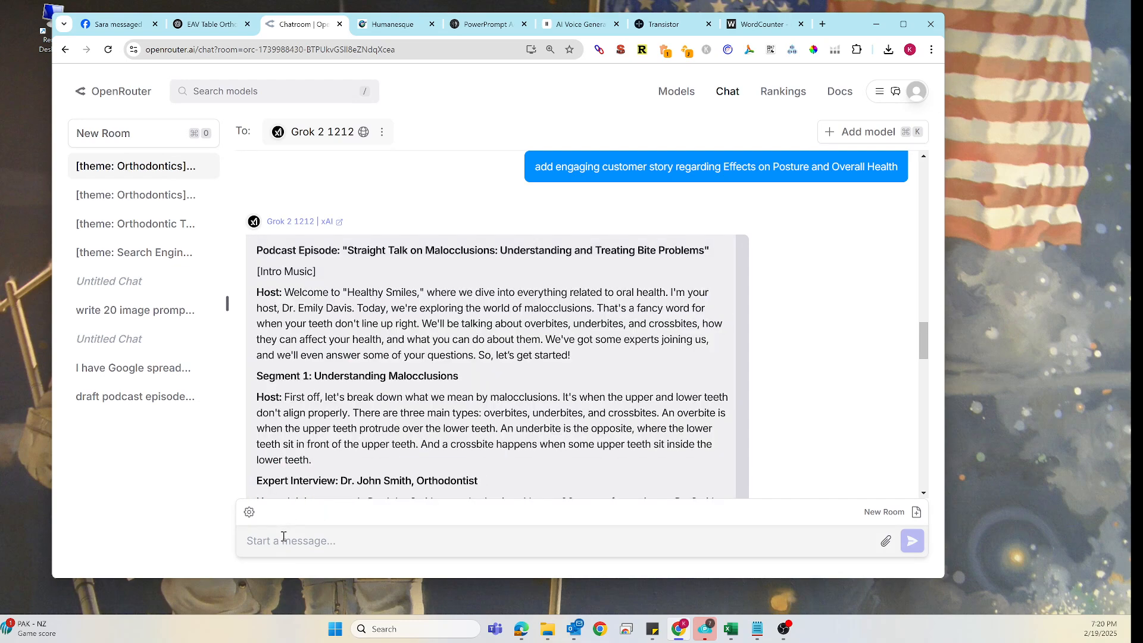
{"action": "type", "text": "write desc"}
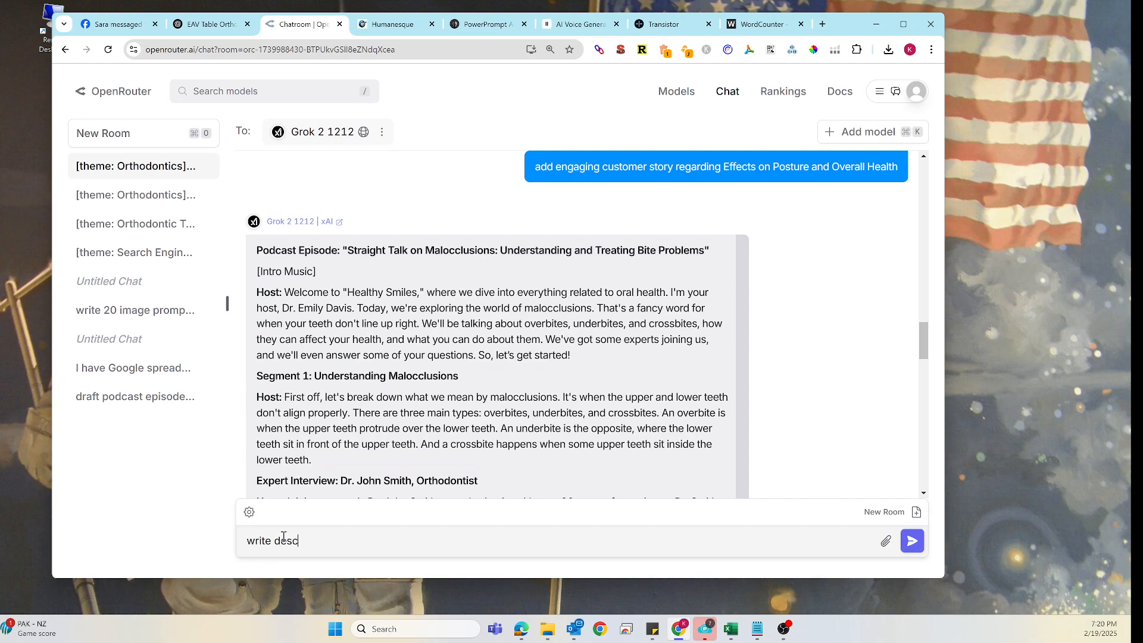
{"action": "type", "text": "ription for above podcast ep"}
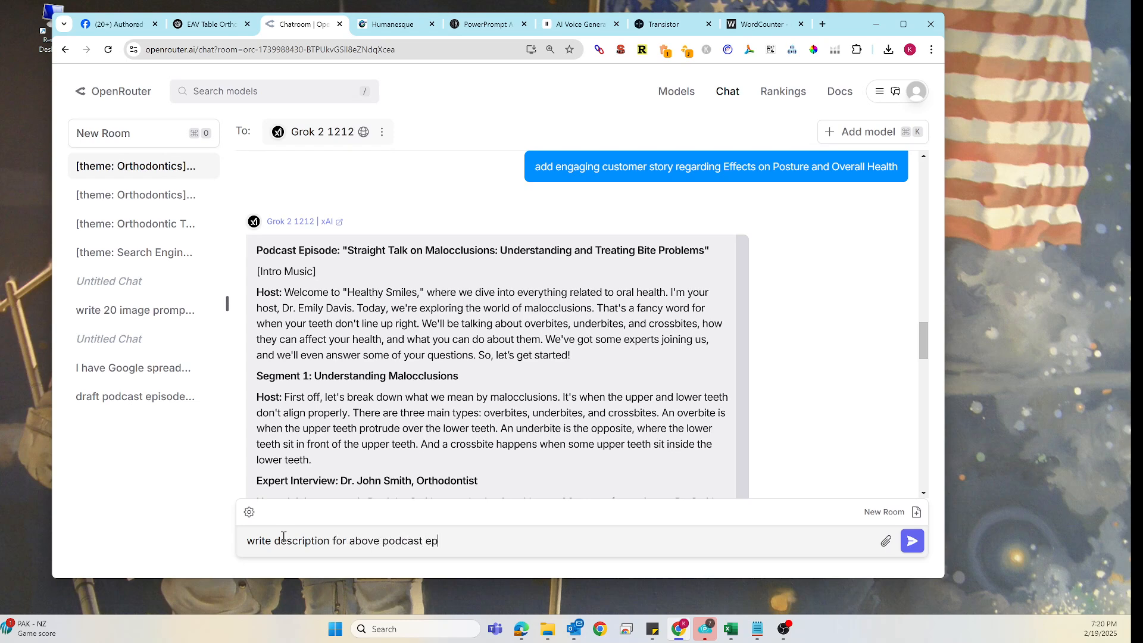
{"action": "type", "text": "isode. write 3 paragraphs."}
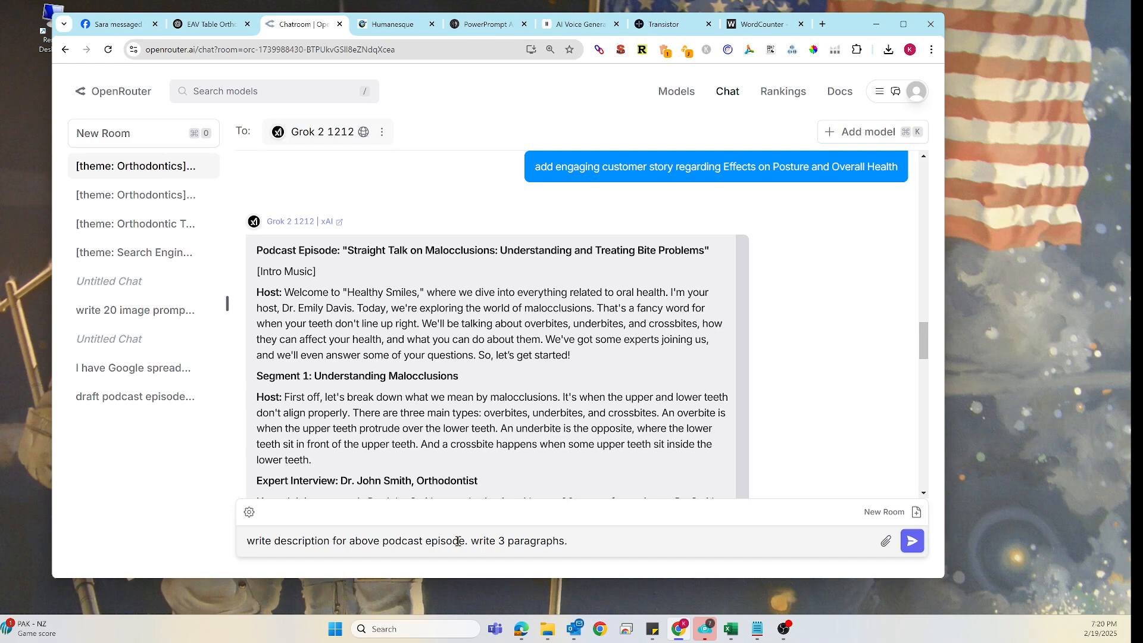
{"action": "left_click", "coordinate": [912, 541]}
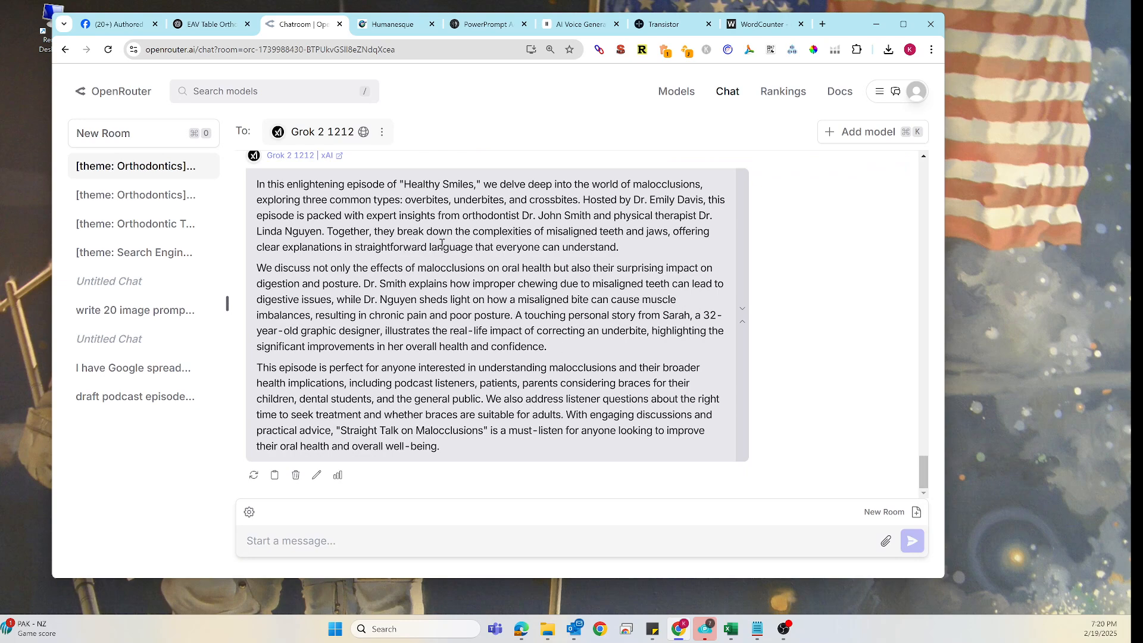
- Start a Grok prompt reading 'rewrite above, make sure that podcast show is Aligning Smiles and episode'
{"action": "scroll", "coordinate": [437, 241], "scroll_direction": "up", "scroll_amount": 2}
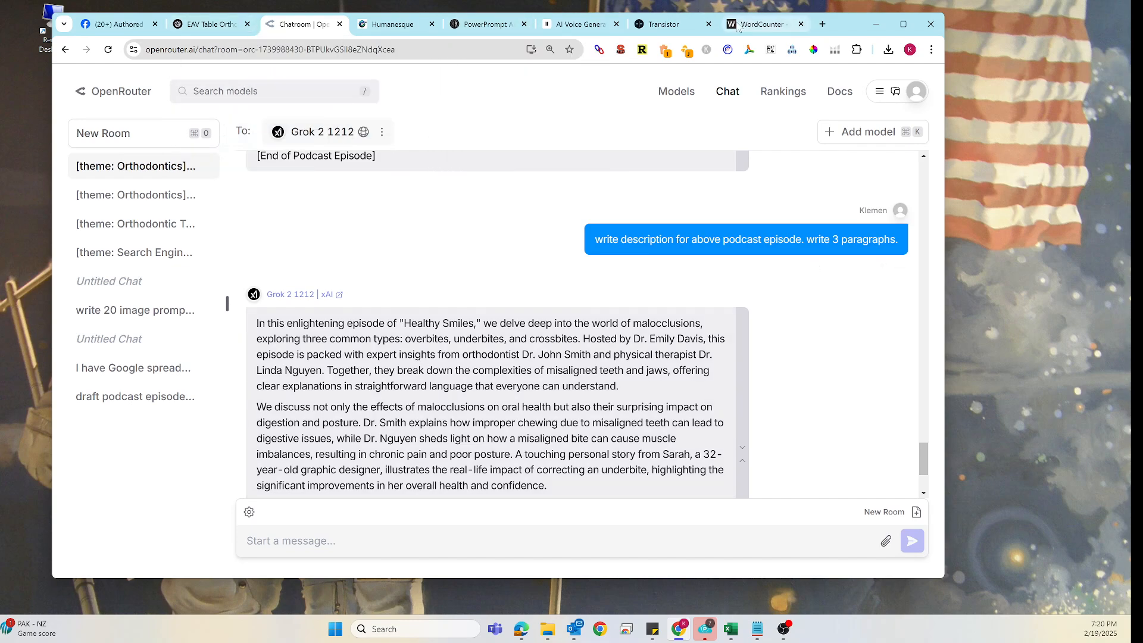
{"action": "left_click", "coordinate": [664, 24]}
{"action": "scroll", "coordinate": [345, 154], "scroll_direction": "up", "scroll_amount": 3}
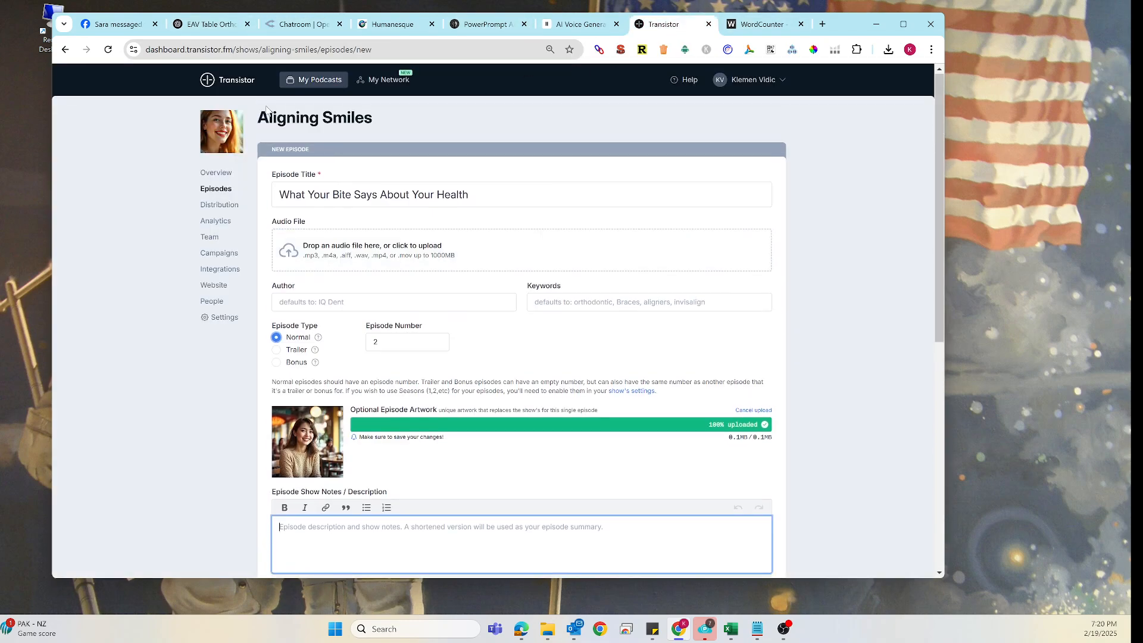
{"action": "left_click_drag", "start_coordinate": [260, 117], "coordinate": [346, 119]}
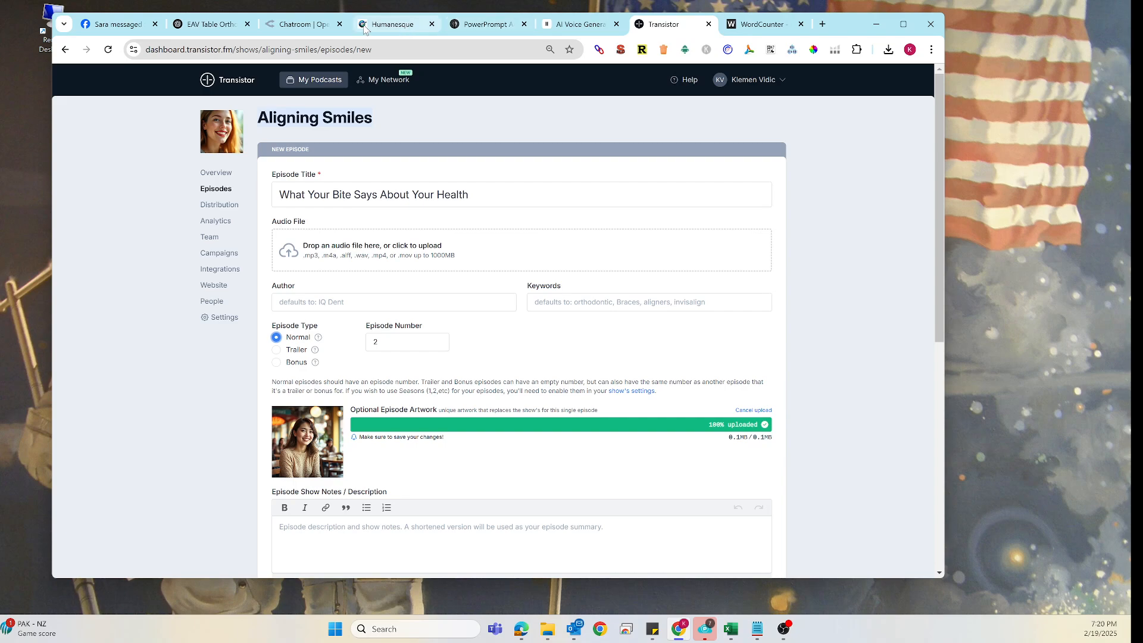
{"action": "left_click", "coordinate": [320, 28]}
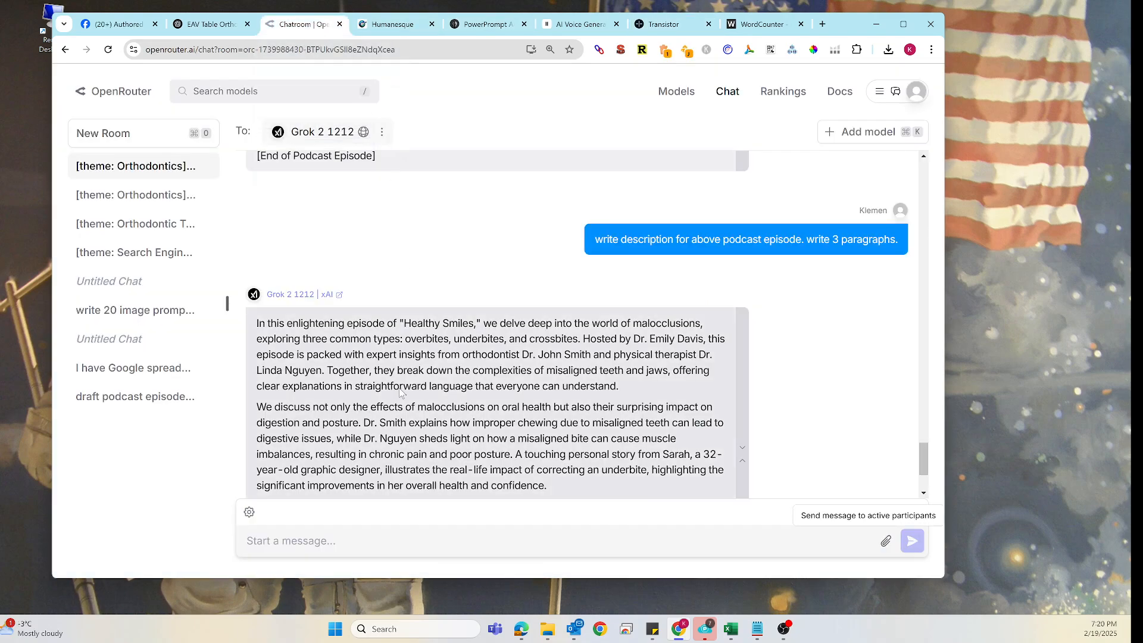
{"action": "left_click", "coordinate": [297, 541]}
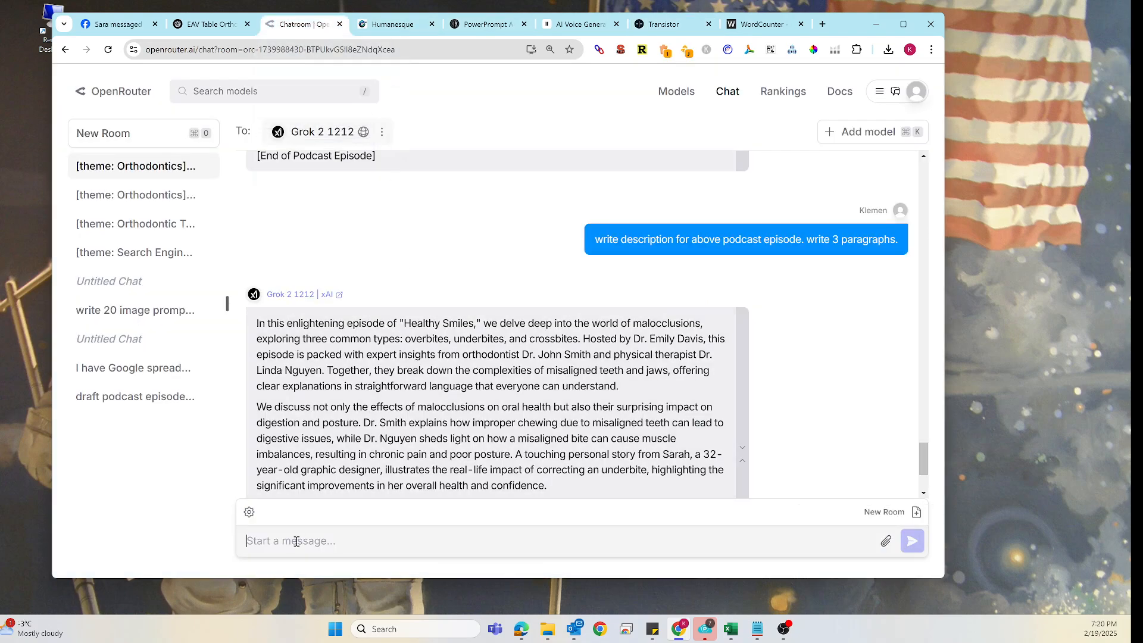
{"action": "type", "text": "rewrite above"}
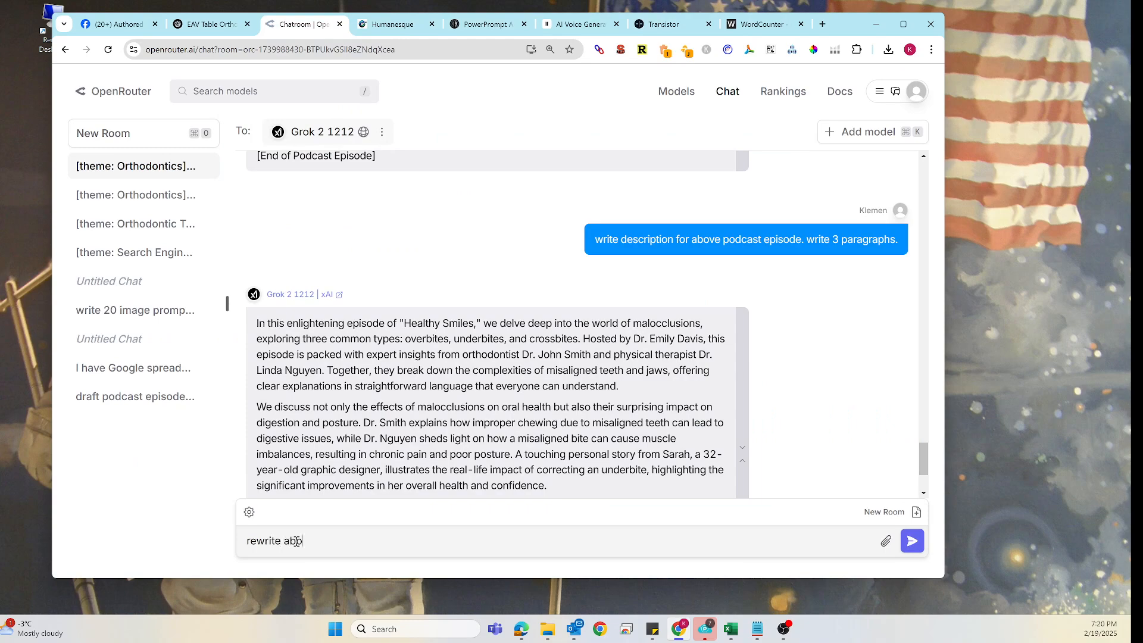
{"action": "type", "text": ", make sure that podcast s"}
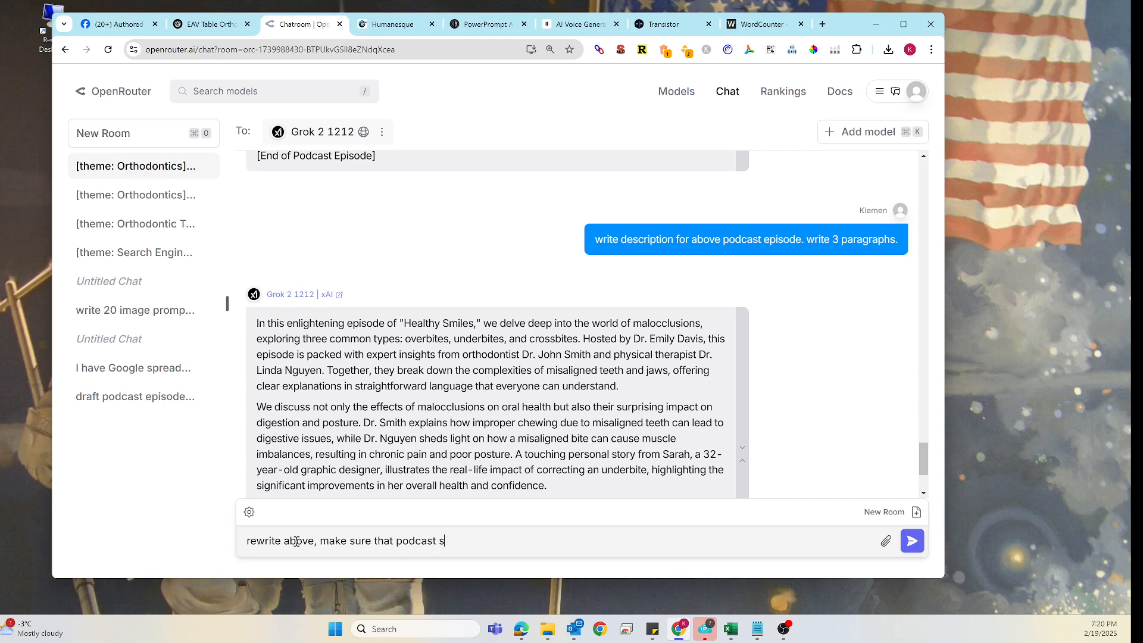
{"action": "type", "text": "how is Aligning Smiles"}
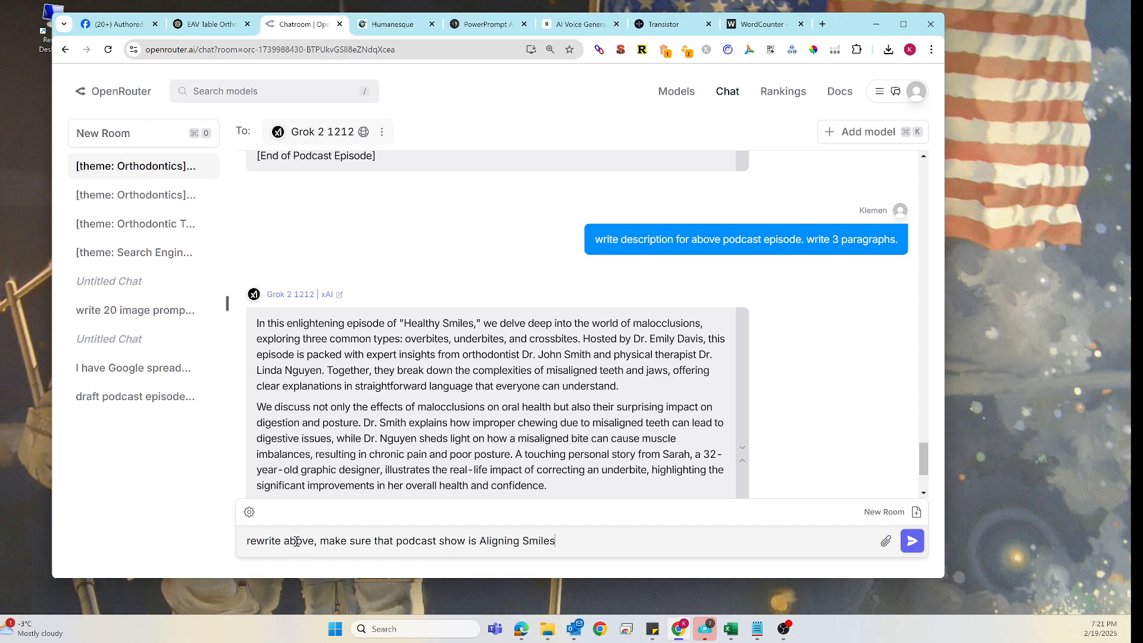
{"action": "type", "text": " and episode is"}
- Copy the episode title from the Transistor form, append it to the prompt and send it to Grok
{"action": "left_click", "coordinate": [667, 25]}
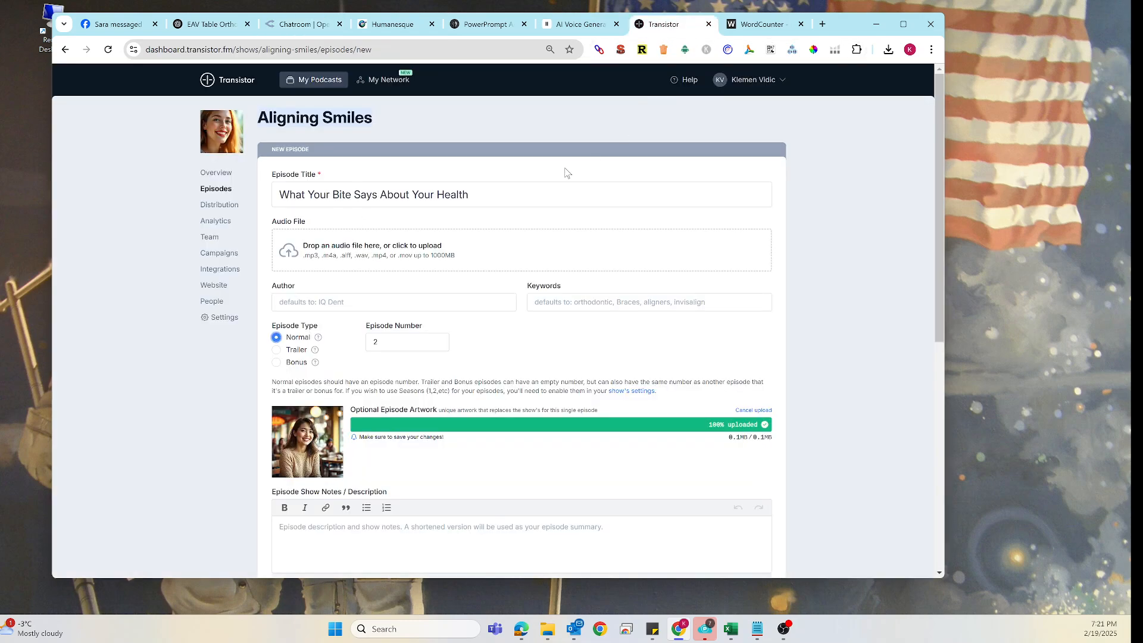
{"action": "left_click_drag", "start_coordinate": [280, 195], "coordinate": [469, 203]}
{"action": "key", "text": "ctrl+c"}
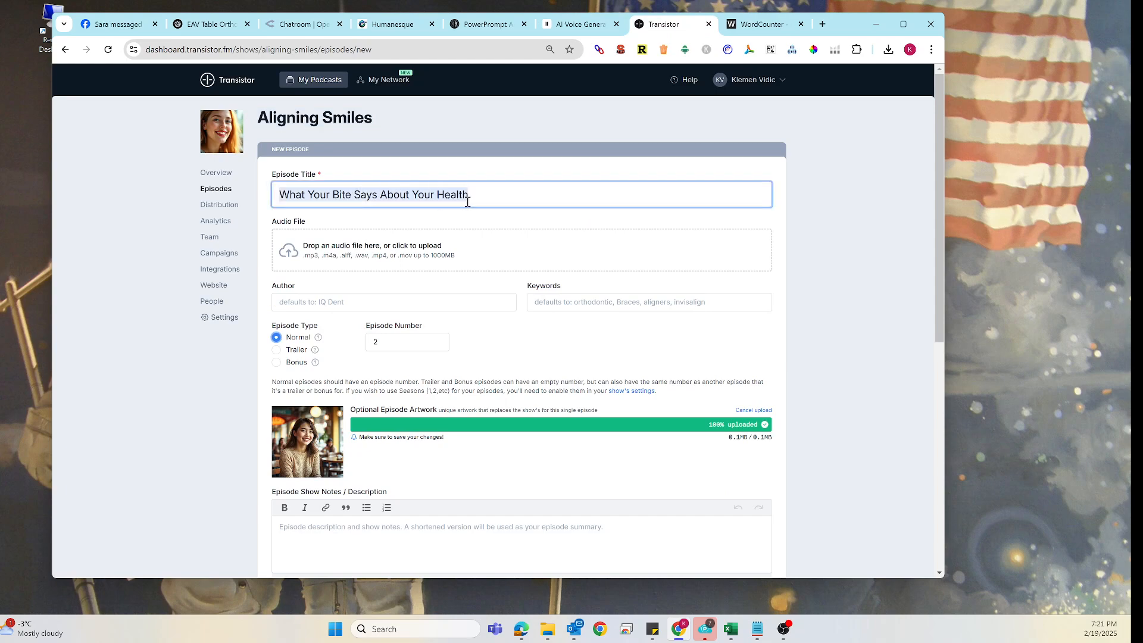
{"action": "left_click", "coordinate": [301, 25]}
{"action": "key", "text": "ctrl+v"}
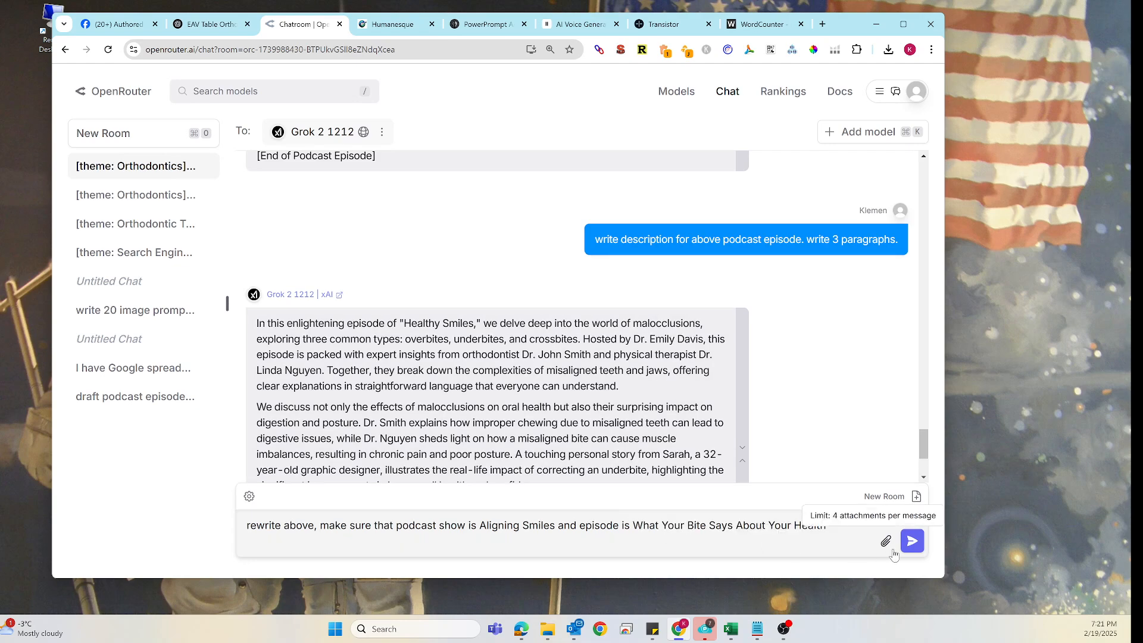
{"action": "key", "text": "Return"}
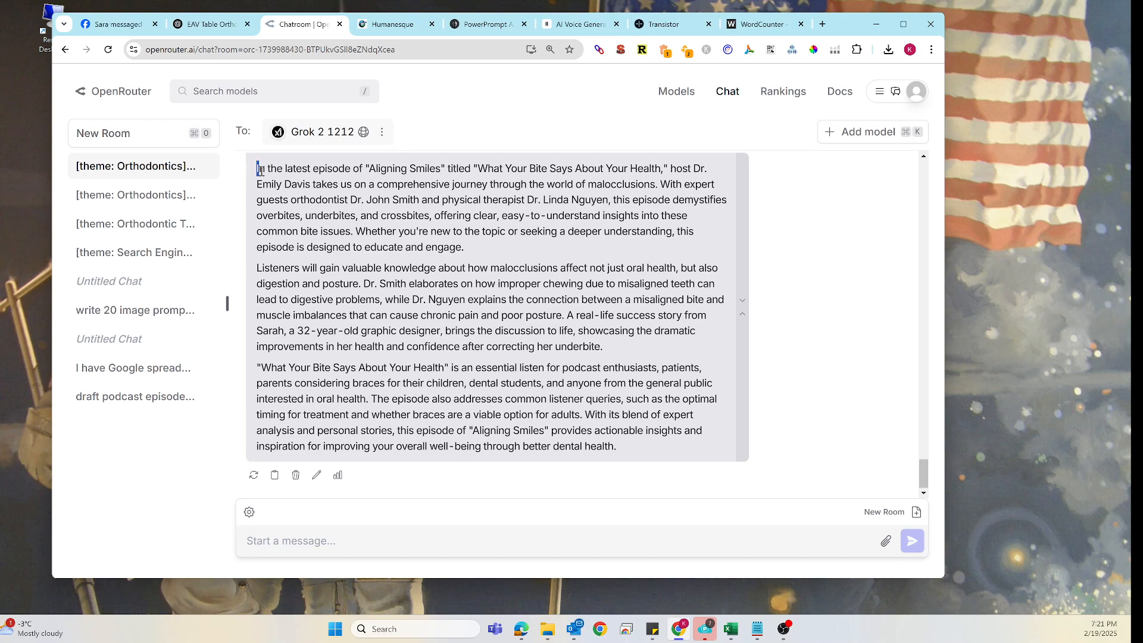
- Copy Grok's rewritten three-paragraph description and paste it into the episode's Show Notes / Description field
{"action": "left_click_drag", "start_coordinate": [257, 169], "coordinate": [665, 456]}
{"action": "key", "text": "ctrl+c"}
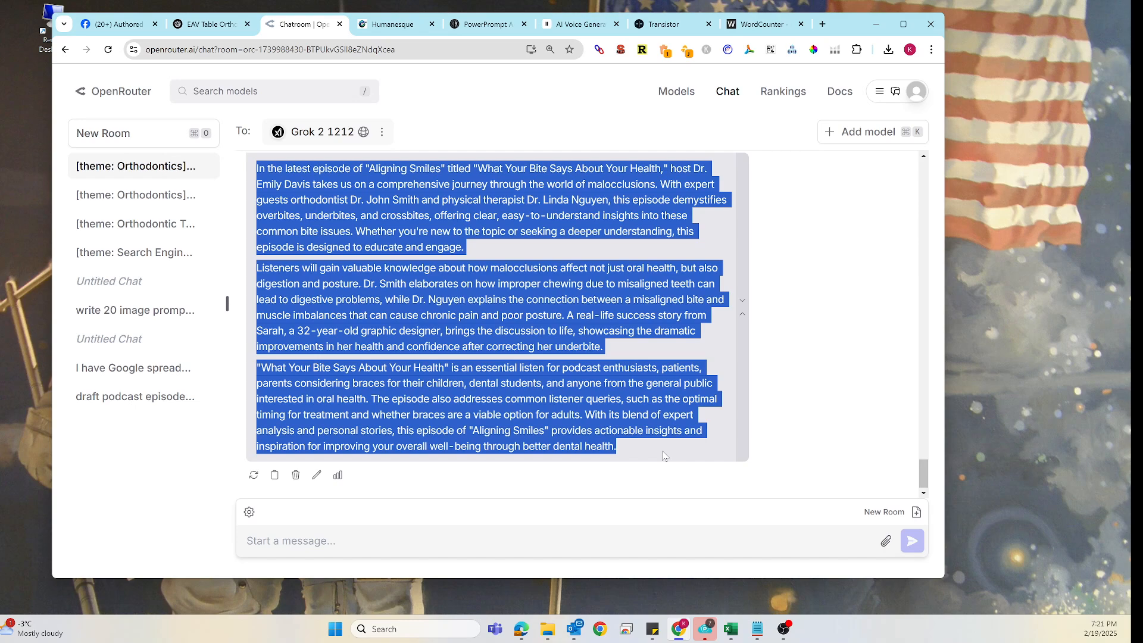
{"action": "left_click", "coordinate": [656, 26]}
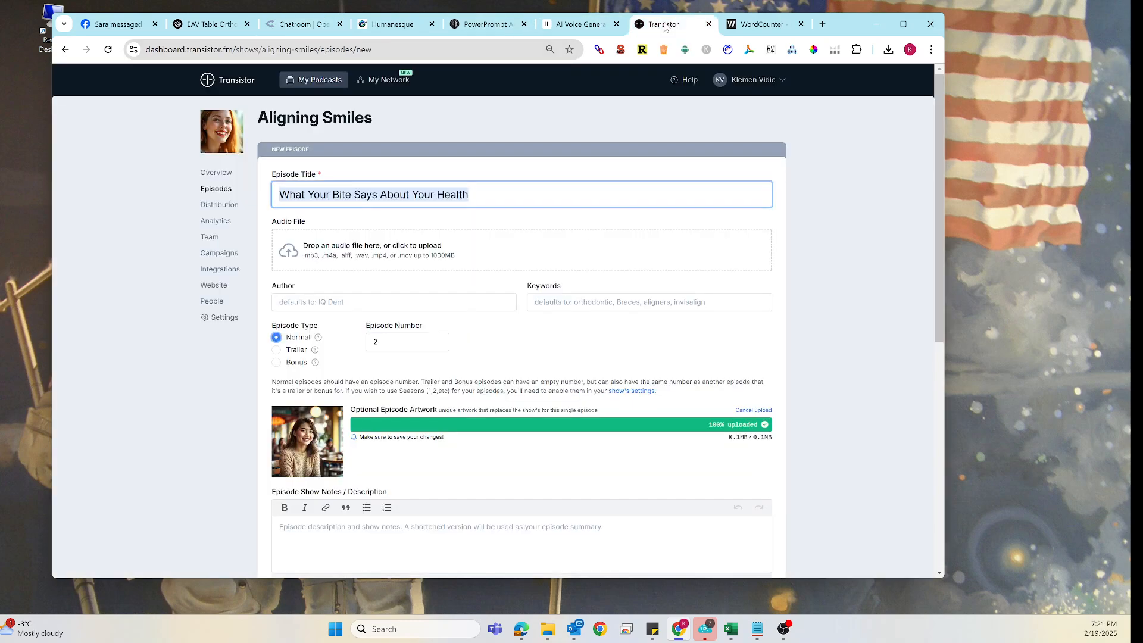
{"action": "left_click", "coordinate": [348, 525]}
{"action": "key", "text": "ctrl+v"}
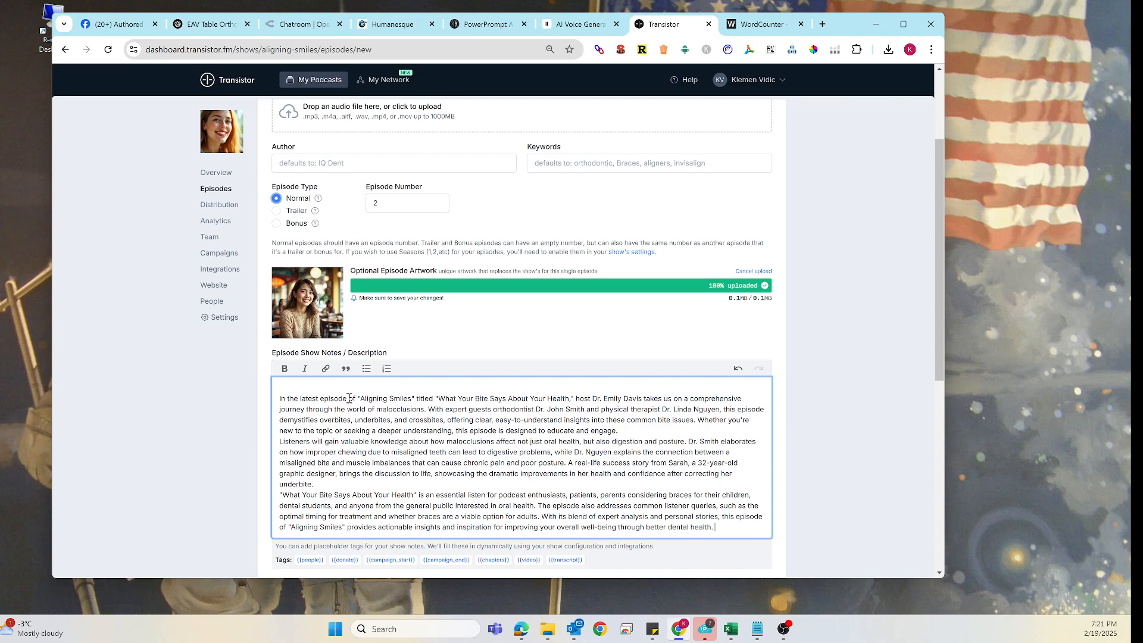
- Delete 'of "Aligning Smiles" titled' from the description's first sentence
{"action": "left_click_drag", "start_coordinate": [350, 399], "coordinate": [435, 399]}
{"action": "key", "text": "BackSpace"}
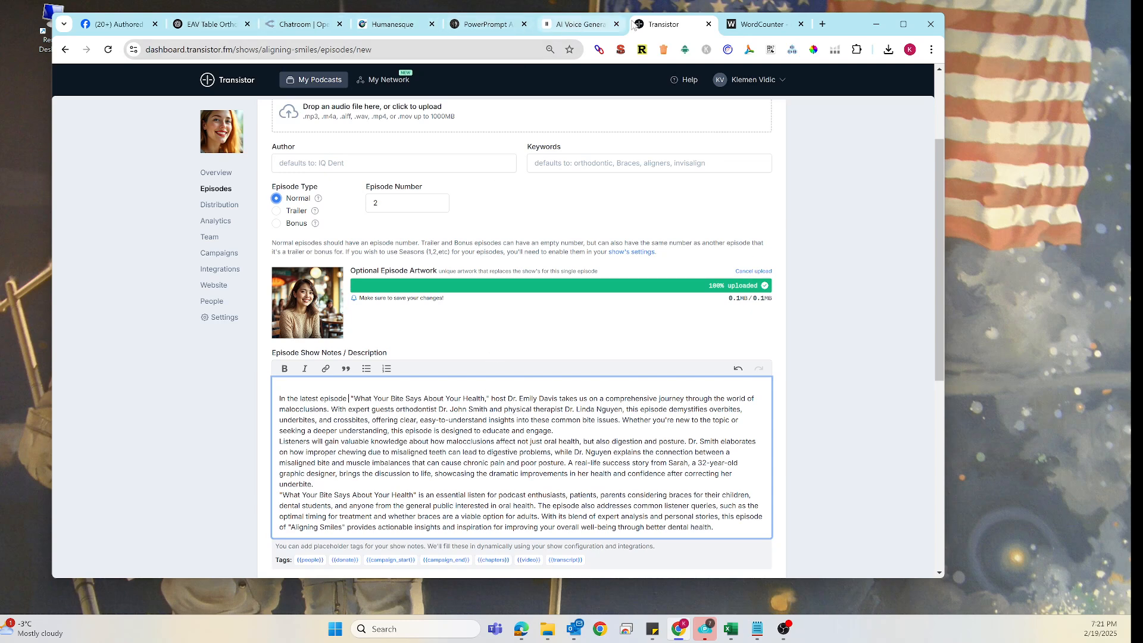
- Ask Grok to 'rewrite above and make sure that host is male'
{"action": "left_click", "coordinate": [307, 24]}
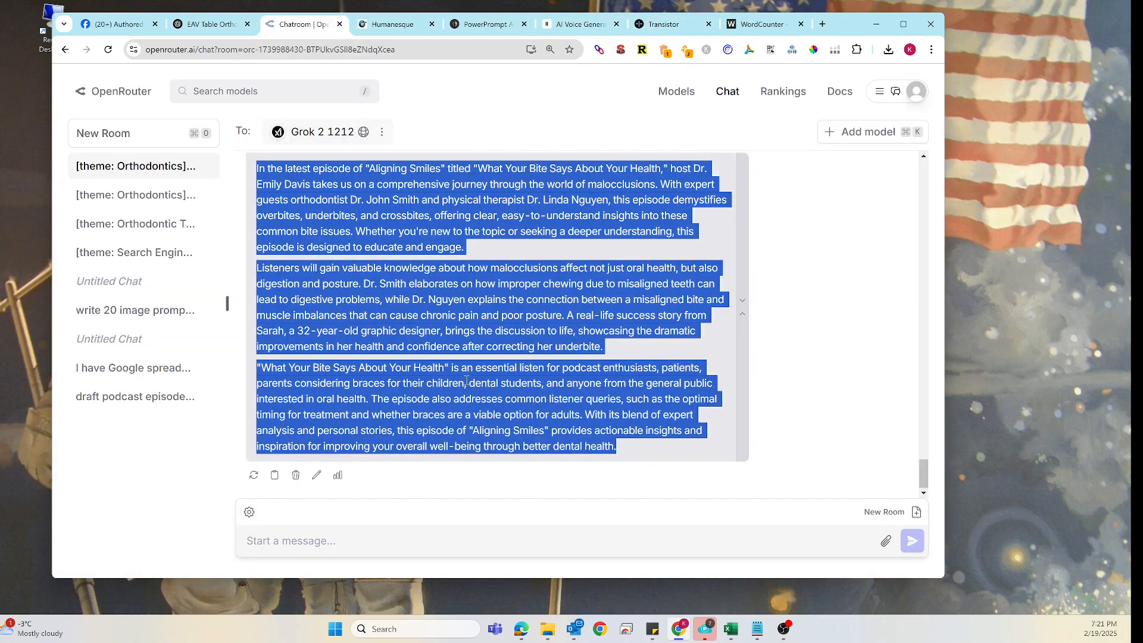
{"action": "left_click", "coordinate": [209, 24]}
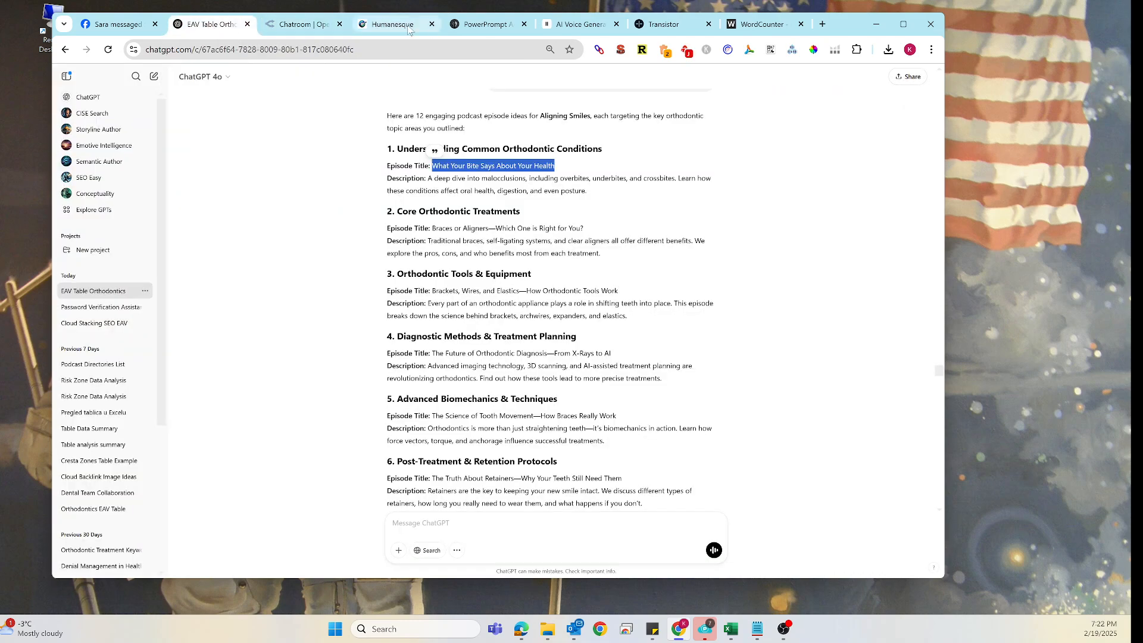
{"action": "left_click", "coordinate": [298, 26]}
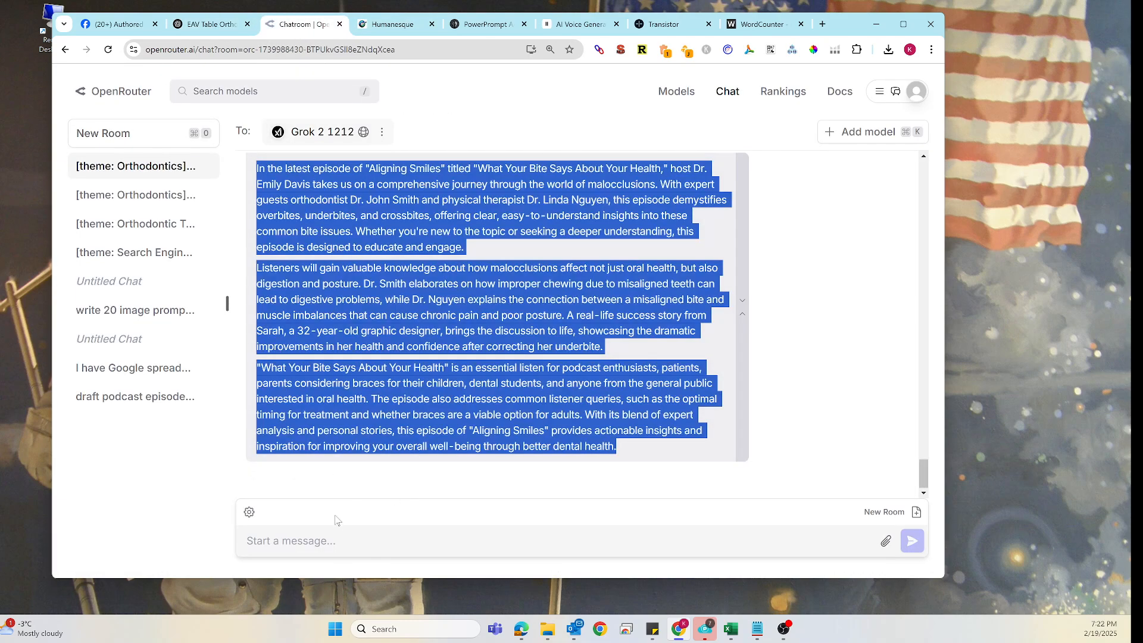
{"action": "left_click", "coordinate": [317, 538]}
{"action": "type", "text": "rew"}
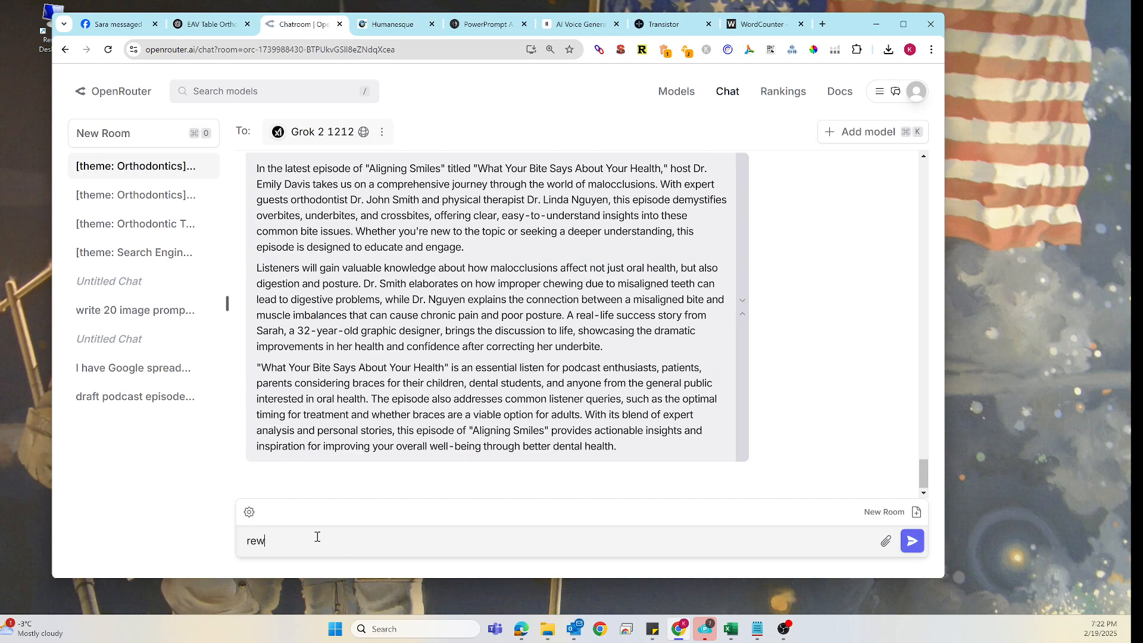
{"action": "type", "text": "rite above and make sure that hos"}
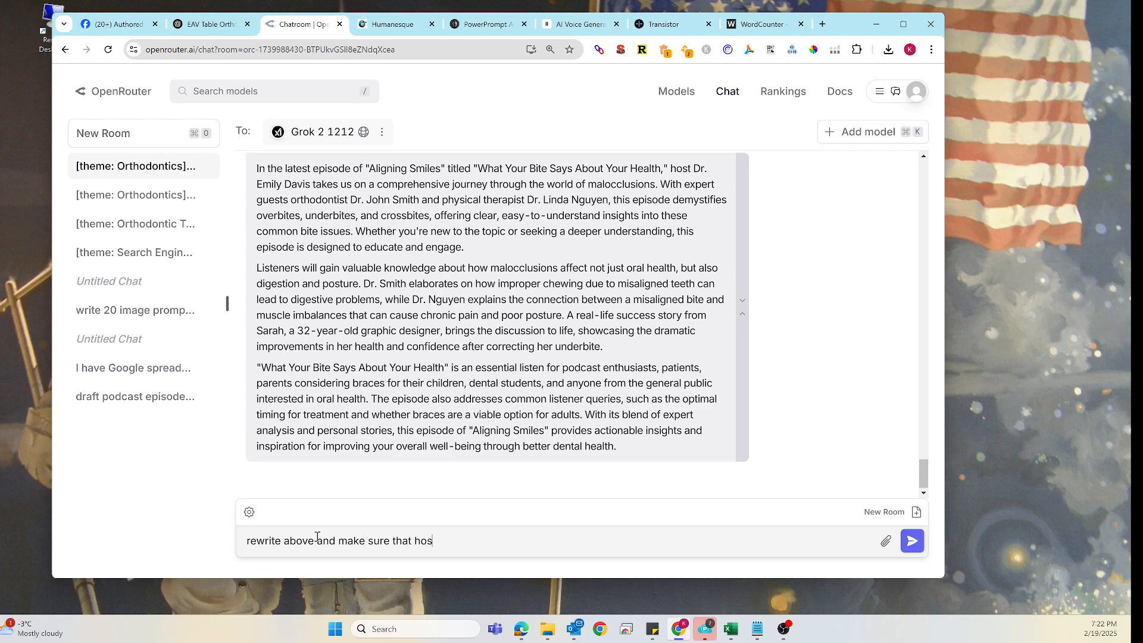
{"action": "type", "text": "t is male"}
{"action": "key", "text": "Return"}
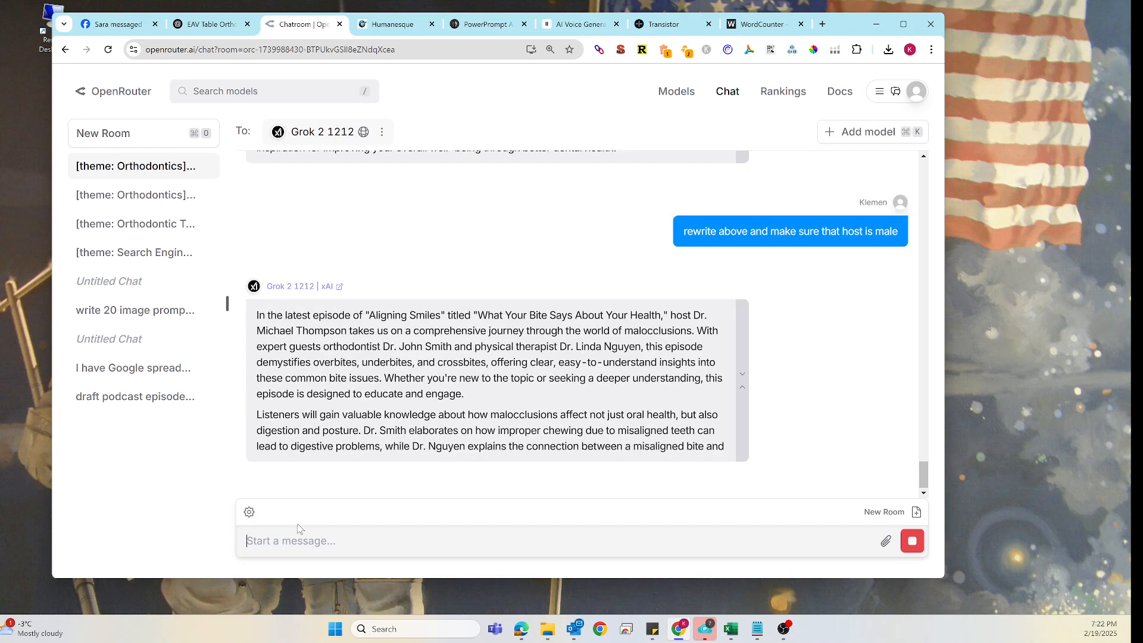
- Scroll through the chat to review the podcast script and the rewritten descriptions
{"action": "scroll", "coordinate": [452, 417], "scroll_direction": "up", "scroll_amount": 9}
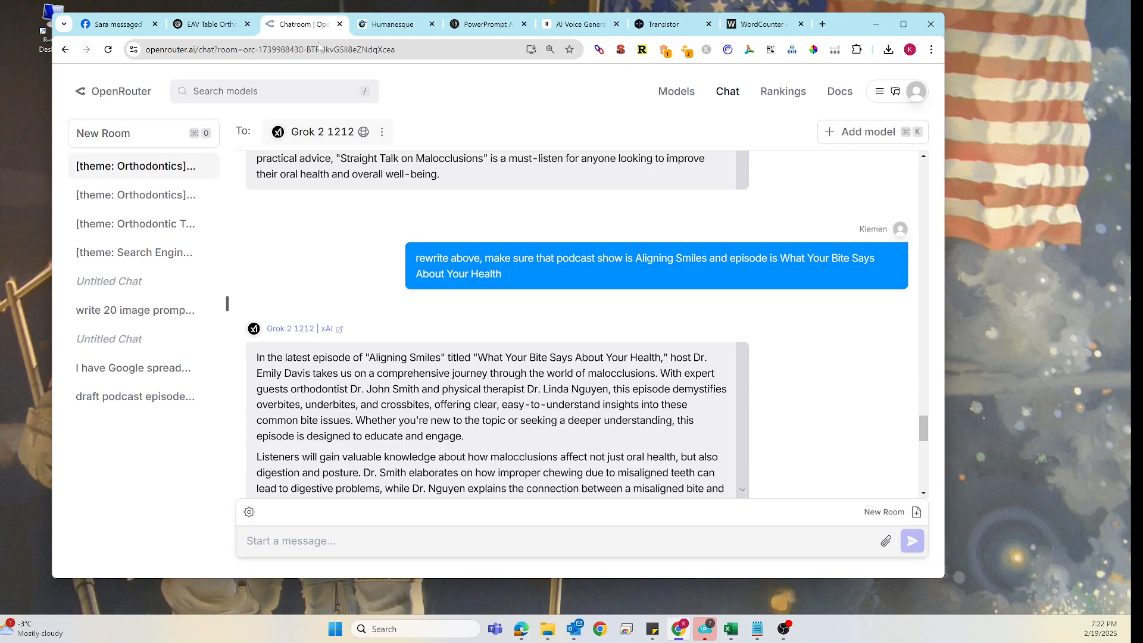
{"action": "scroll", "coordinate": [449, 248], "scroll_direction": "up", "scroll_amount": 15}
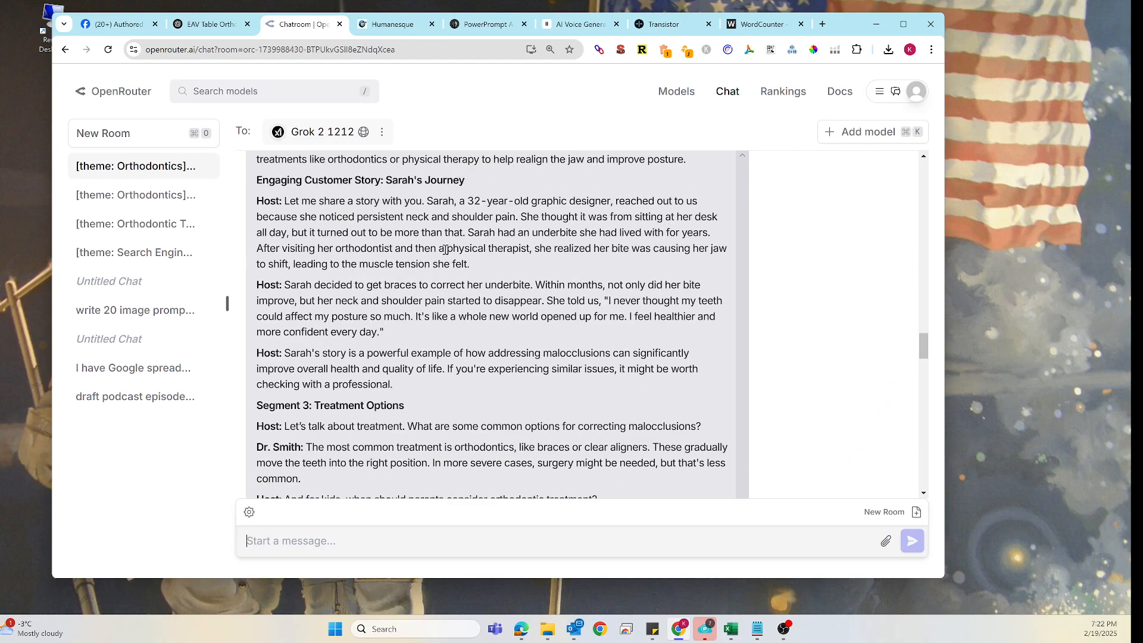
{"action": "scroll", "coordinate": [419, 254], "scroll_direction": "up", "scroll_amount": 15}
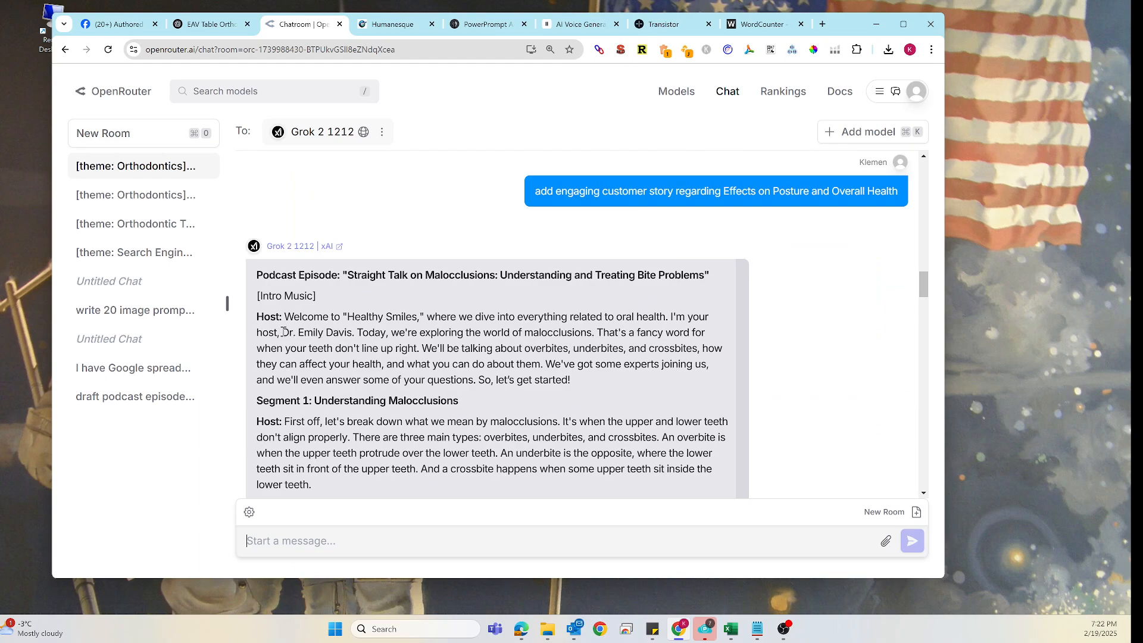
{"action": "scroll", "coordinate": [354, 303], "scroll_direction": "down", "scroll_amount": 20}
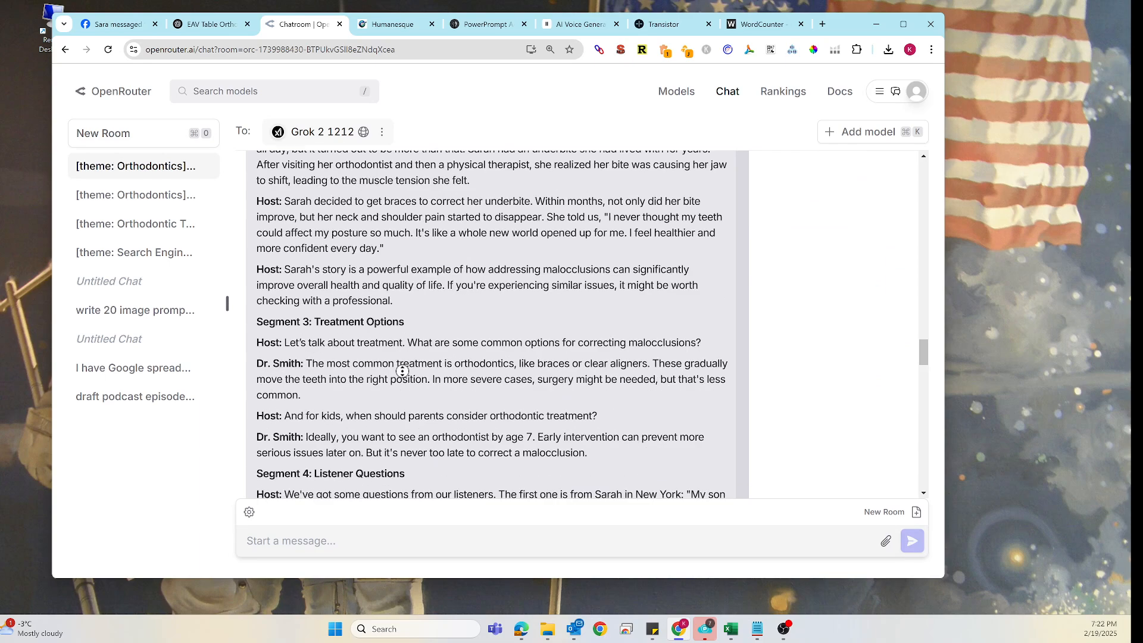
{"action": "scroll", "coordinate": [436, 325], "scroll_direction": "up", "scroll_amount": 3}
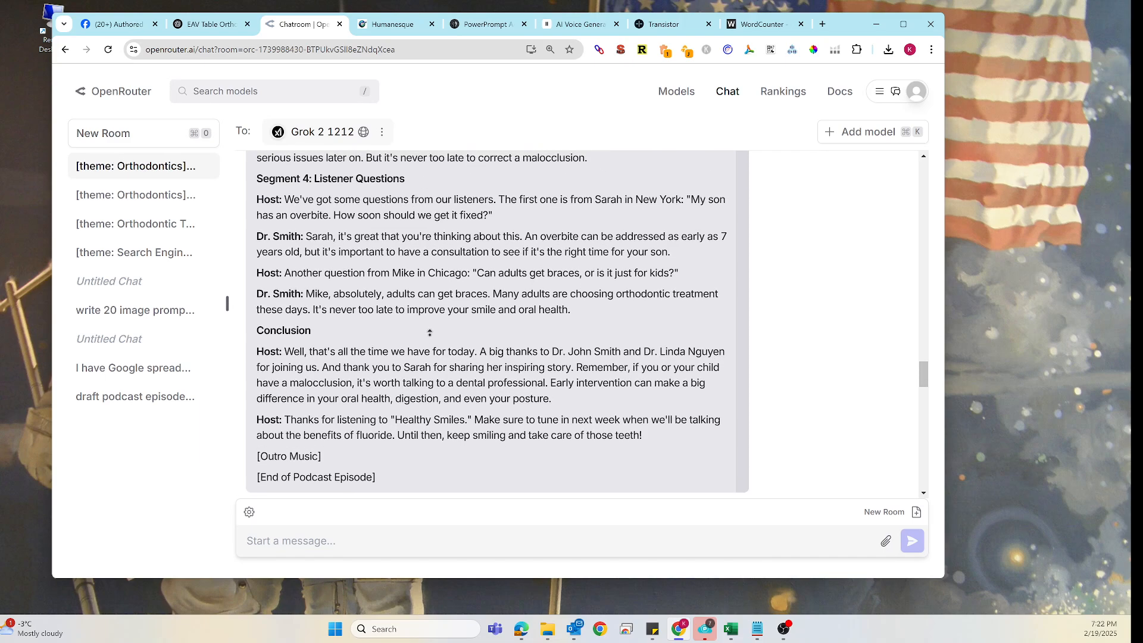
{"action": "scroll", "coordinate": [395, 335], "scroll_direction": "up", "scroll_amount": 15}
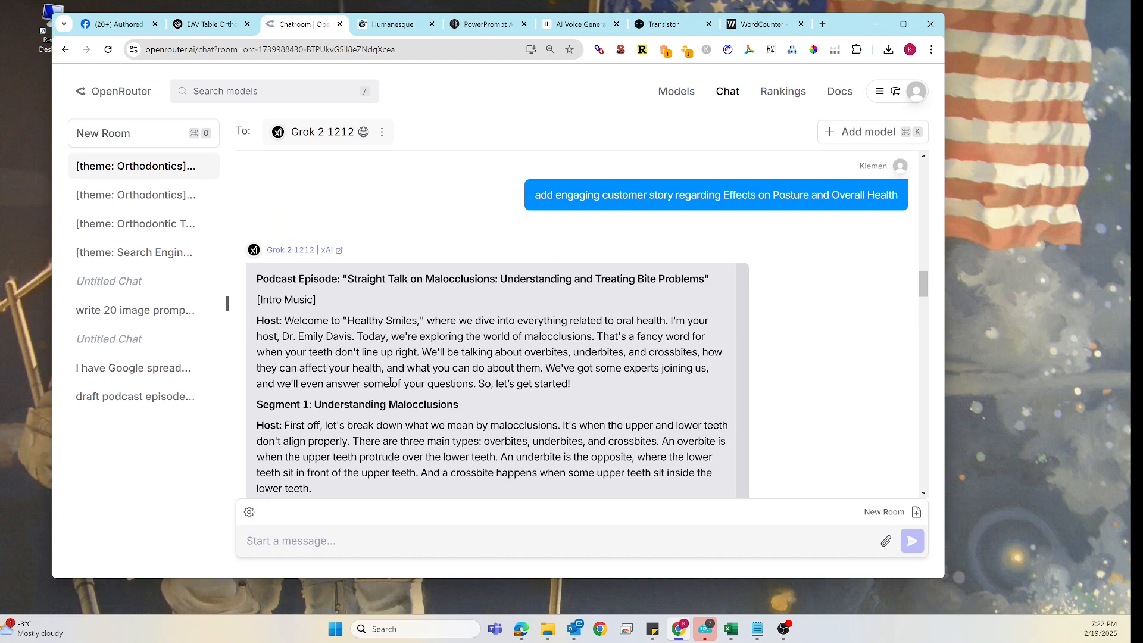
{"action": "scroll", "coordinate": [390, 381], "scroll_direction": "down", "scroll_amount": 20}
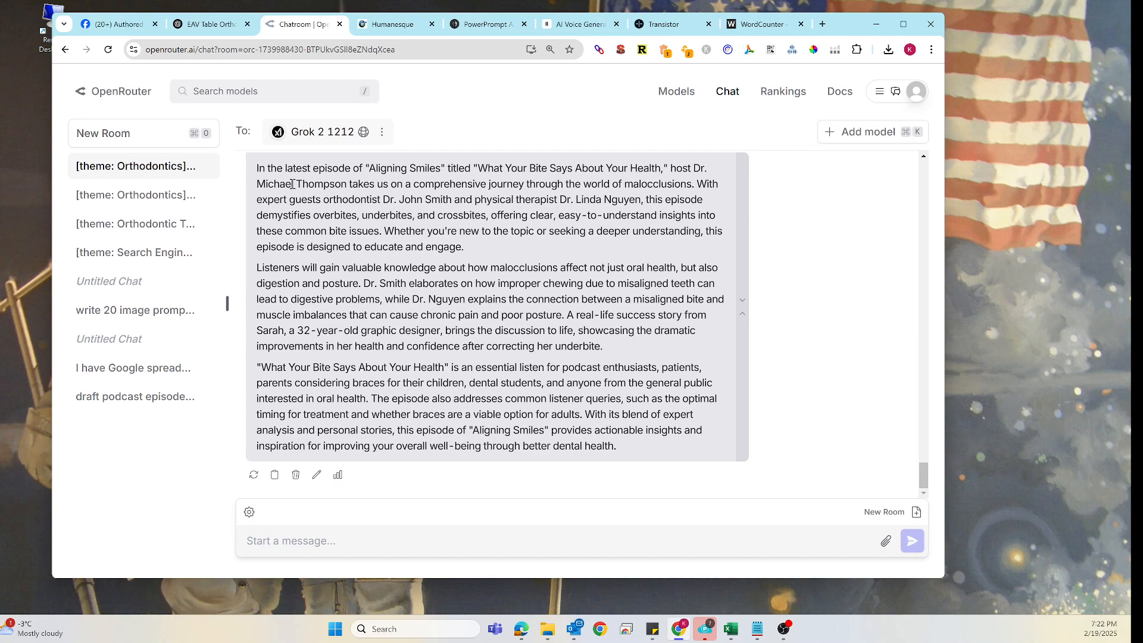
{"action": "scroll", "coordinate": [320, 398], "scroll_direction": "up", "scroll_amount": 5}
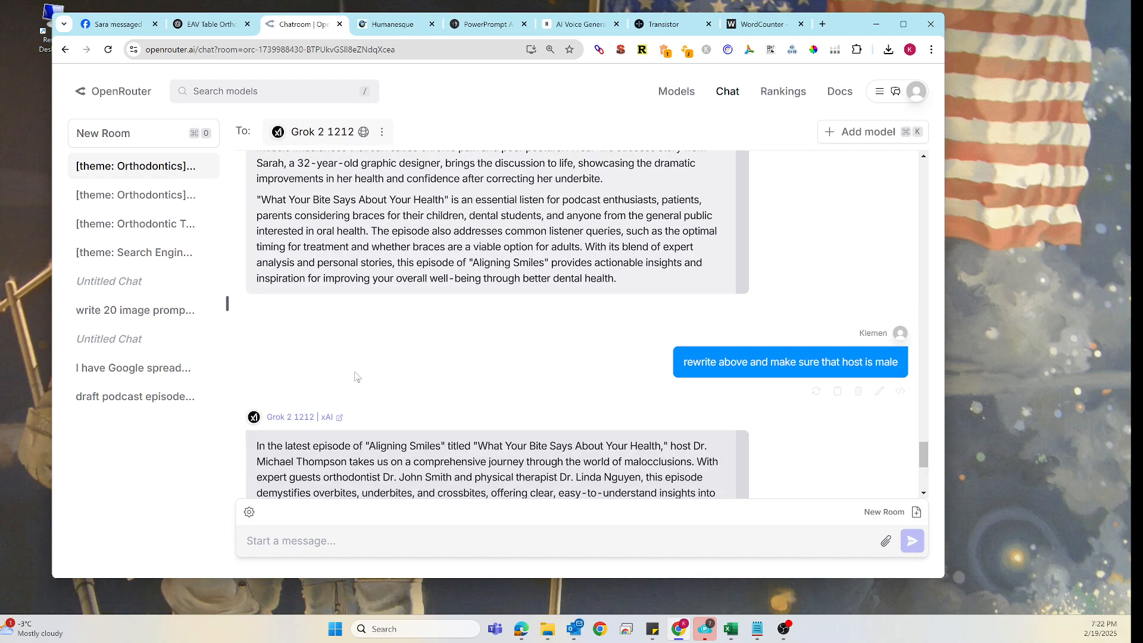
{"action": "left_click_drag", "start_coordinate": [683, 362], "coordinate": [899, 363]}
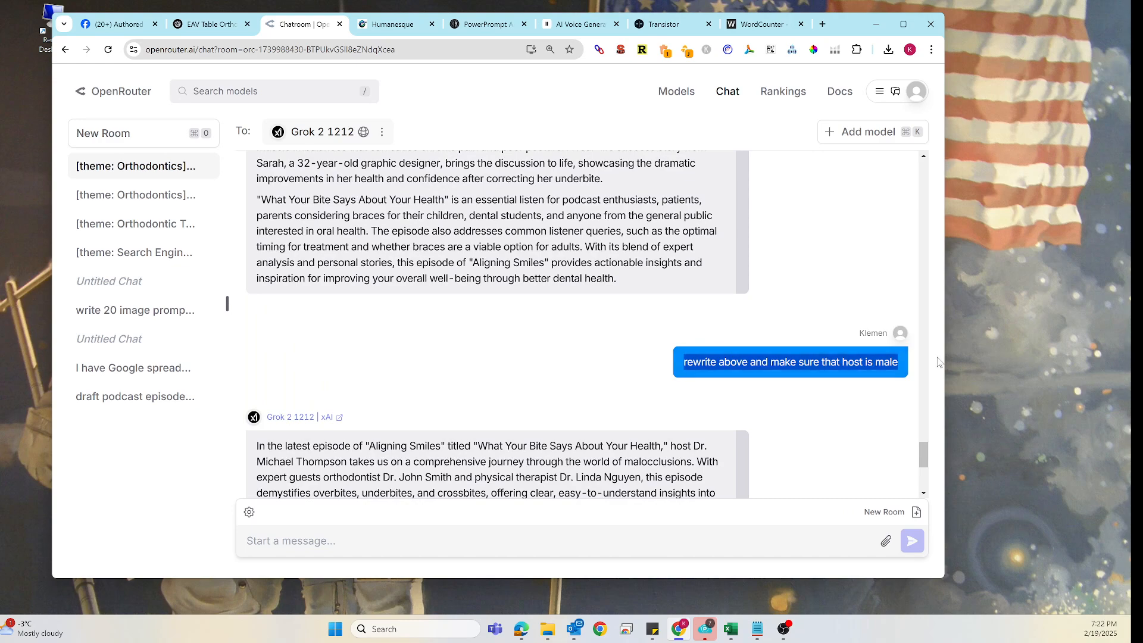
{"action": "key", "text": "ctrl+c"}
{"action": "left_click", "coordinate": [304, 541]}
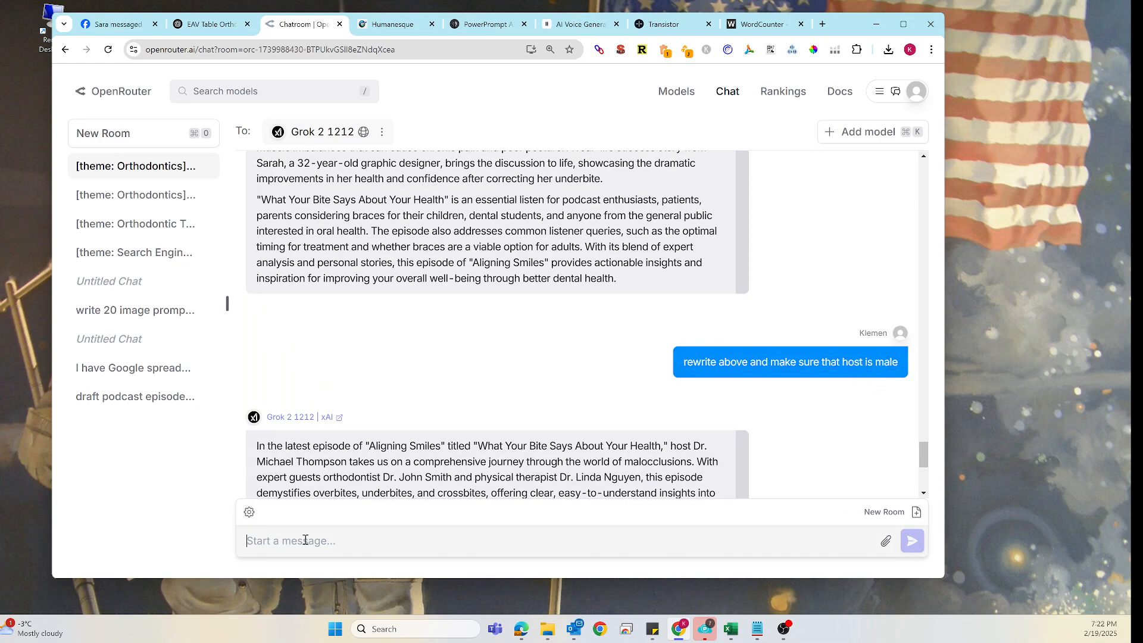
{"action": "key", "text": "ctrl+v"}
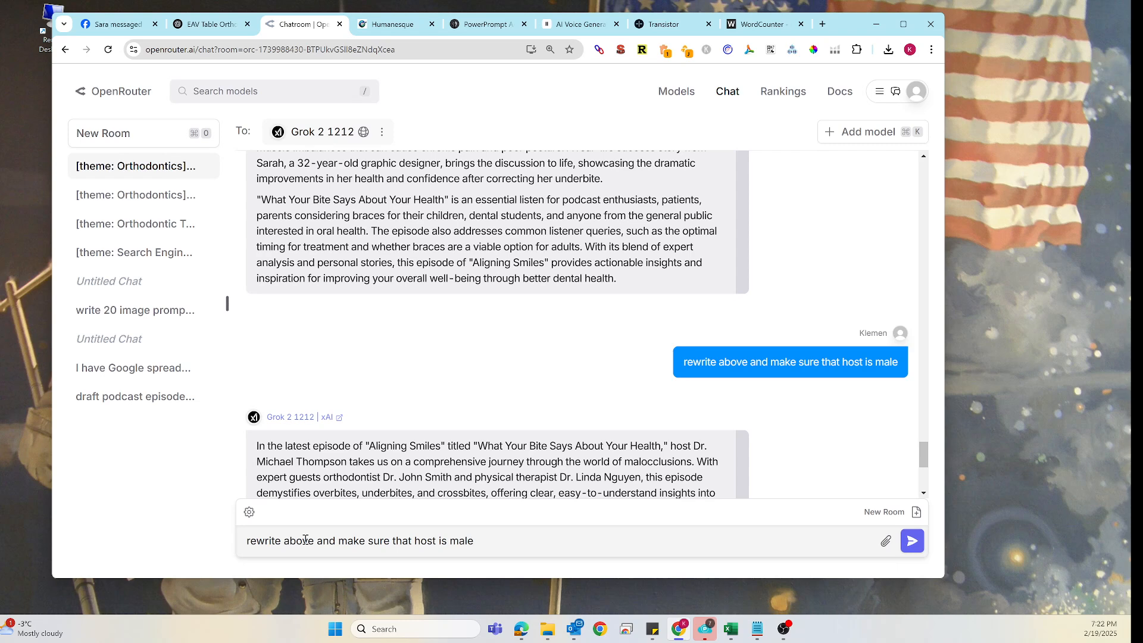
{"action": "key", "text": "BackSpace"}
{"action": "key", "text": "BackSpace"}
{"action": "key", "text": "BackSpace"}
{"action": "key", "text": "BackSpace"}
{"action": "key", "text": "BackSpace"}
{"action": "key", "text": "BackSpace"}
{"action": "key", "text": "BackSpace"}
{"action": "key", "text": "BackSpace"}
{"action": "key", "text": "BackSpace"}
{"action": "key", "text": "BackSpace"}
{"action": "key", "text": "BackSpace"}
{"action": "key", "text": "BackSpace"}
{"action": "key", "text": "BackSpace"}
{"action": "key", "text": "BackSpace"}
{"action": "key", "text": "BackSpace"}
{"action": "key", "text": "BackSpace"}
{"action": "key", "text": "BackSpace"}
{"action": "key", "text": "BackSpace"}
{"action": "key", "text": "BackSpace"}
{"action": "key", "text": "BackSpace"}
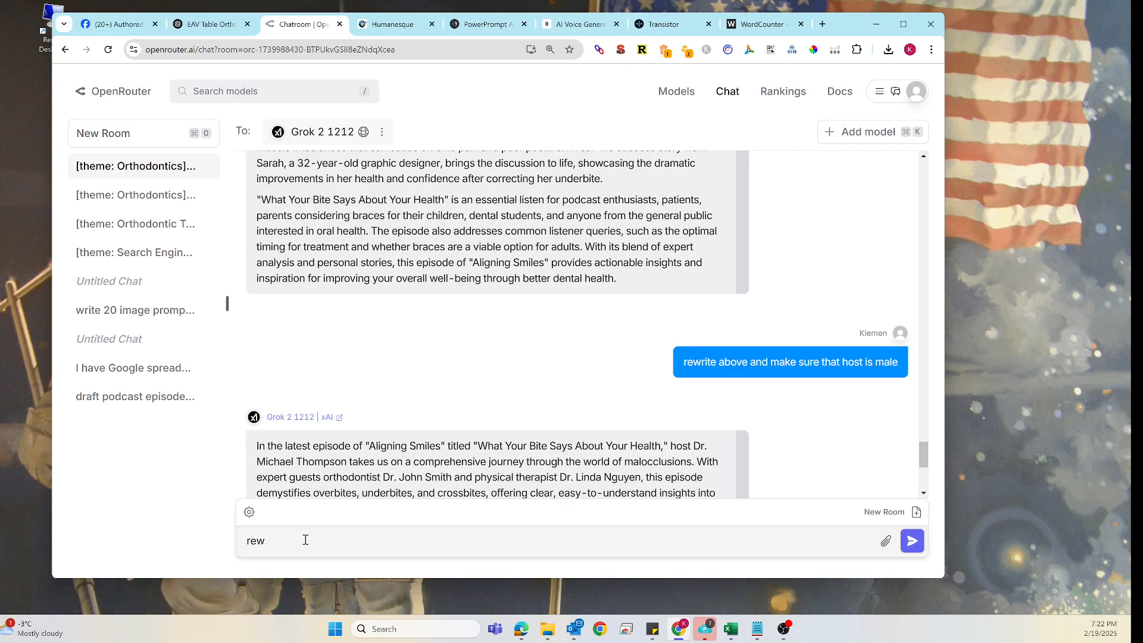
{"action": "key", "text": "BackSpace"}
{"action": "key", "text": "BackSpace"}
{"action": "key", "text": "BackSpace"}
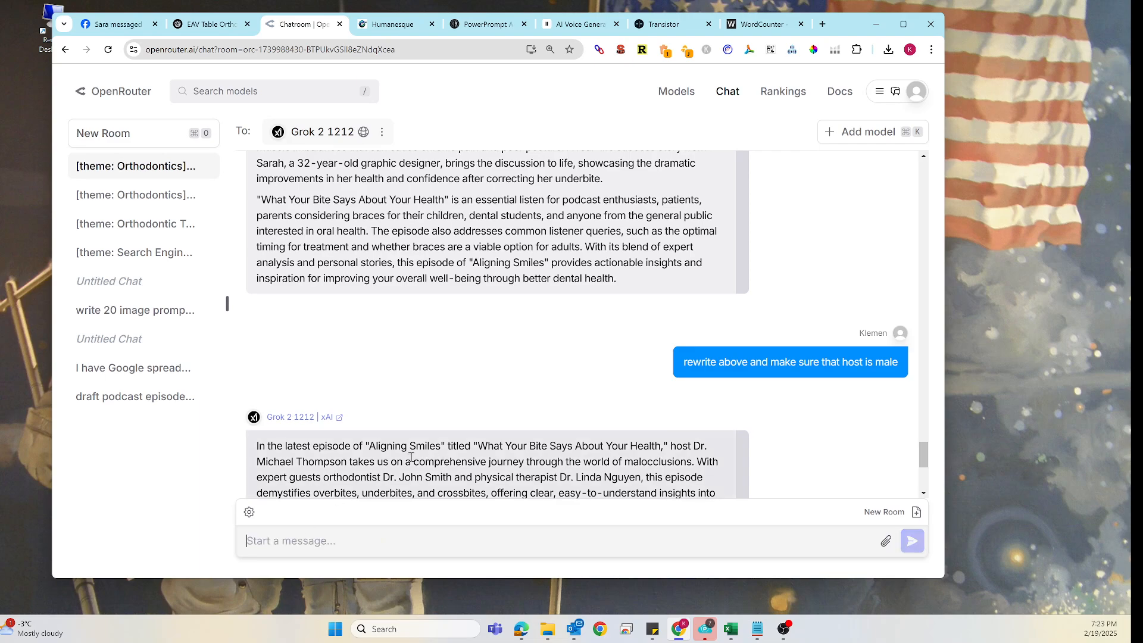
- Resend Grok the request 'write description for above podcast episode. write 3 paragraphs.' adding that the host is male and giving his surname
{"action": "scroll", "coordinate": [566, 320], "scroll_direction": "up", "scroll_amount": 5}
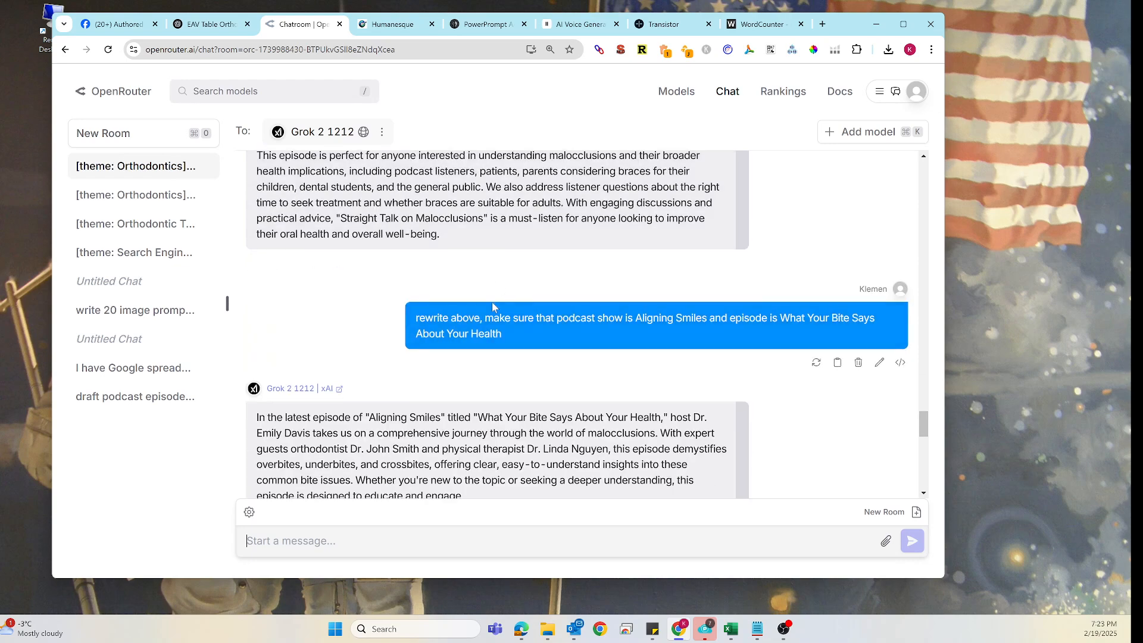
{"action": "scroll", "coordinate": [605, 313], "scroll_direction": "up", "scroll_amount": 10}
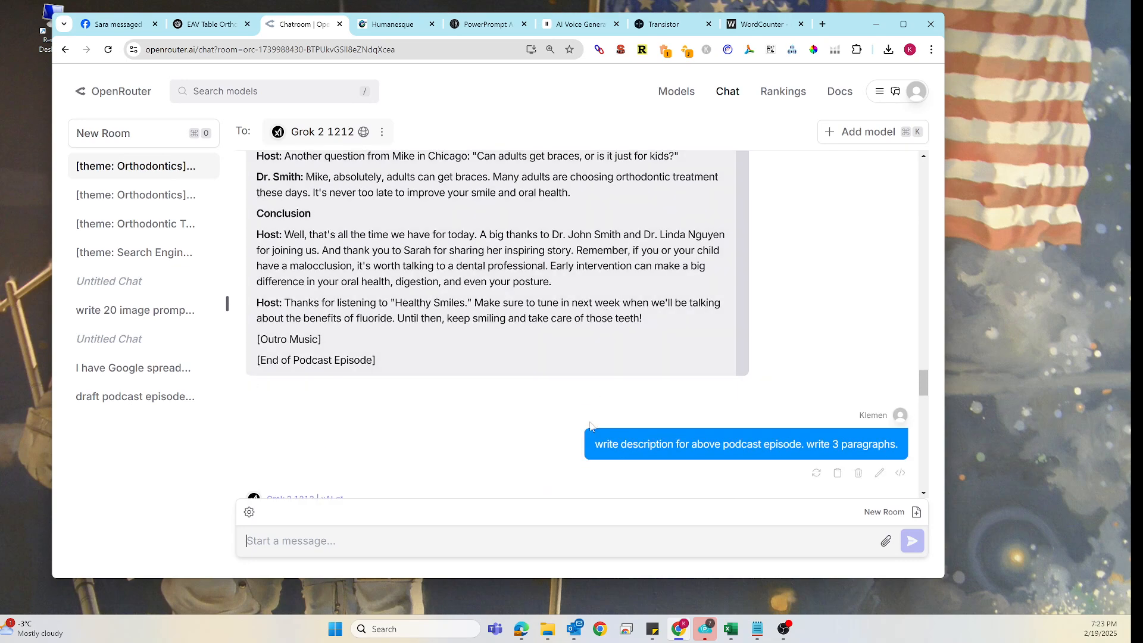
{"action": "left_click_drag", "start_coordinate": [596, 444], "coordinate": [909, 451]}
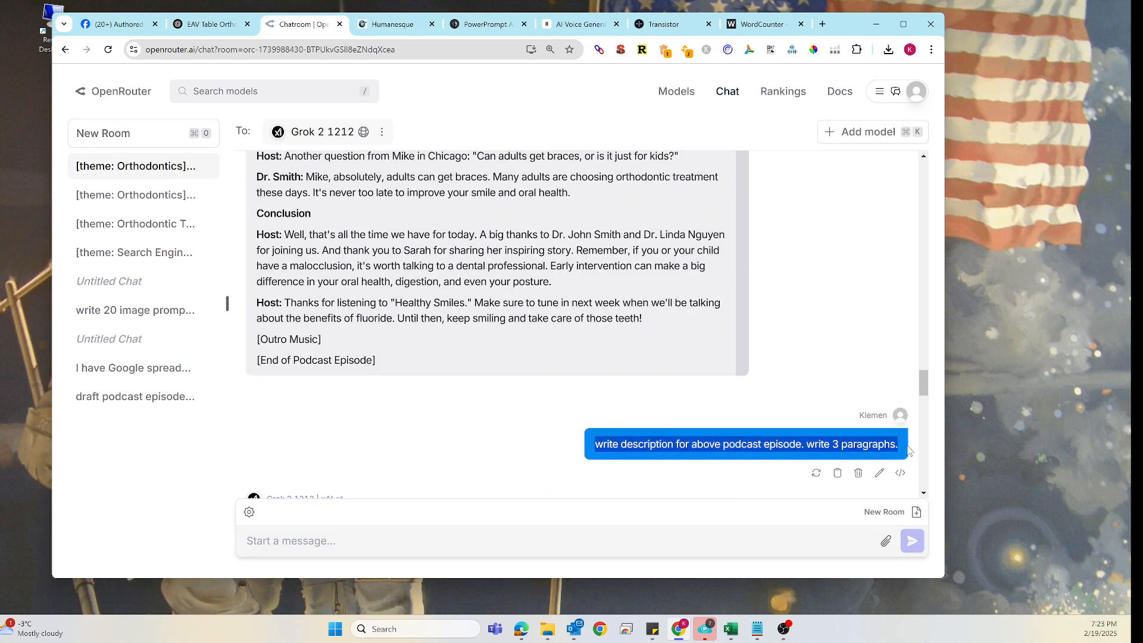
{"action": "key", "text": "ctrl+c"}
{"action": "left_click", "coordinate": [339, 536]}
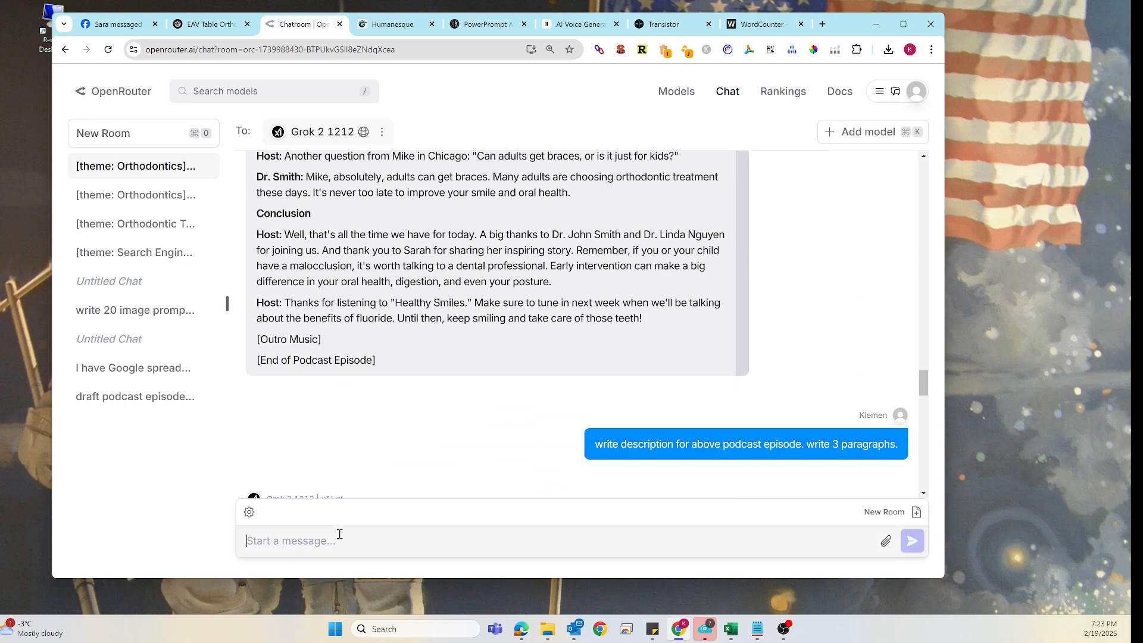
{"action": "key", "text": "ctrl+v"}
{"action": "key", "text": "shift+Return"}
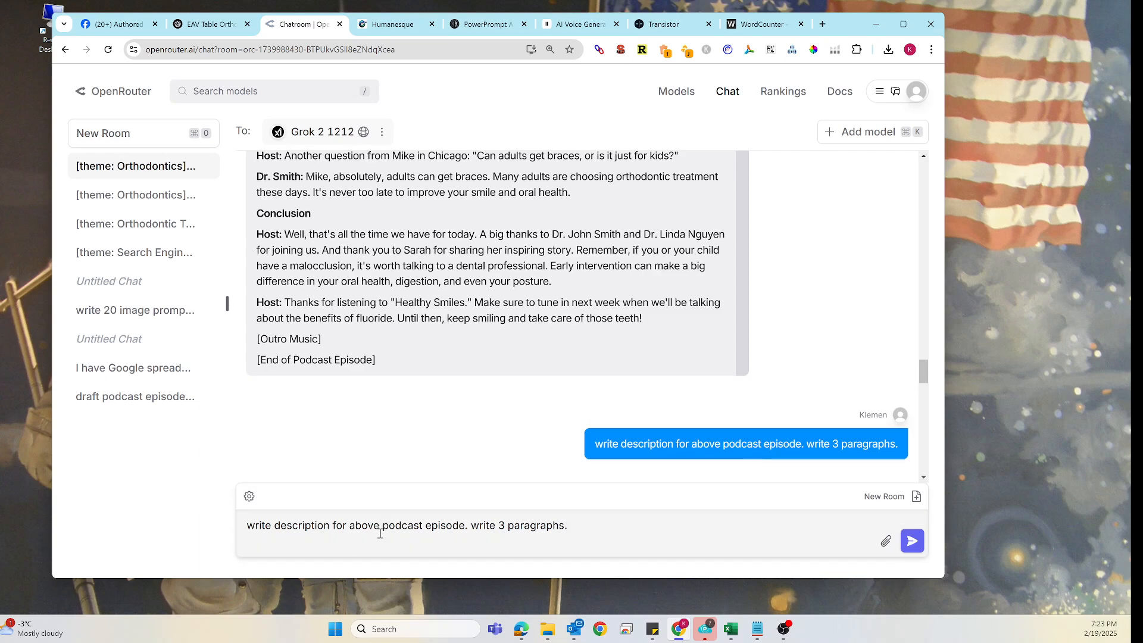
{"action": "scroll", "coordinate": [780, 298], "scroll_direction": "down", "scroll_amount": 8}
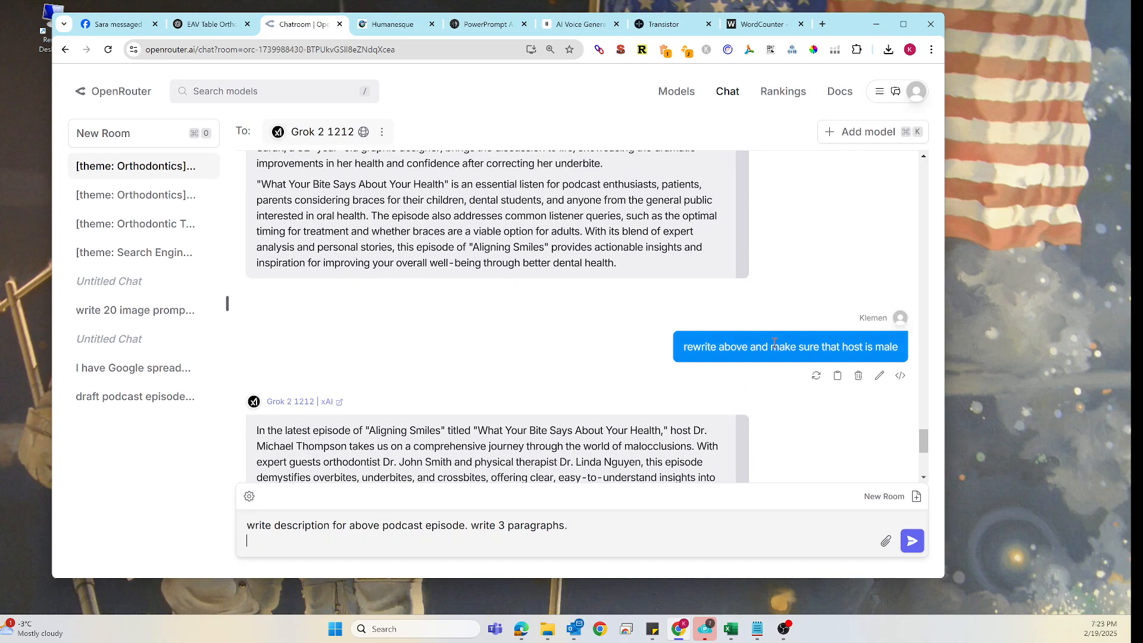
{"action": "scroll", "coordinate": [775, 342], "scroll_direction": "down", "scroll_amount": 1}
{"action": "scroll", "coordinate": [789, 381], "scroll_direction": "up", "scroll_amount": 1}
{"action": "left_click_drag", "start_coordinate": [897, 347], "coordinate": [851, 347]}
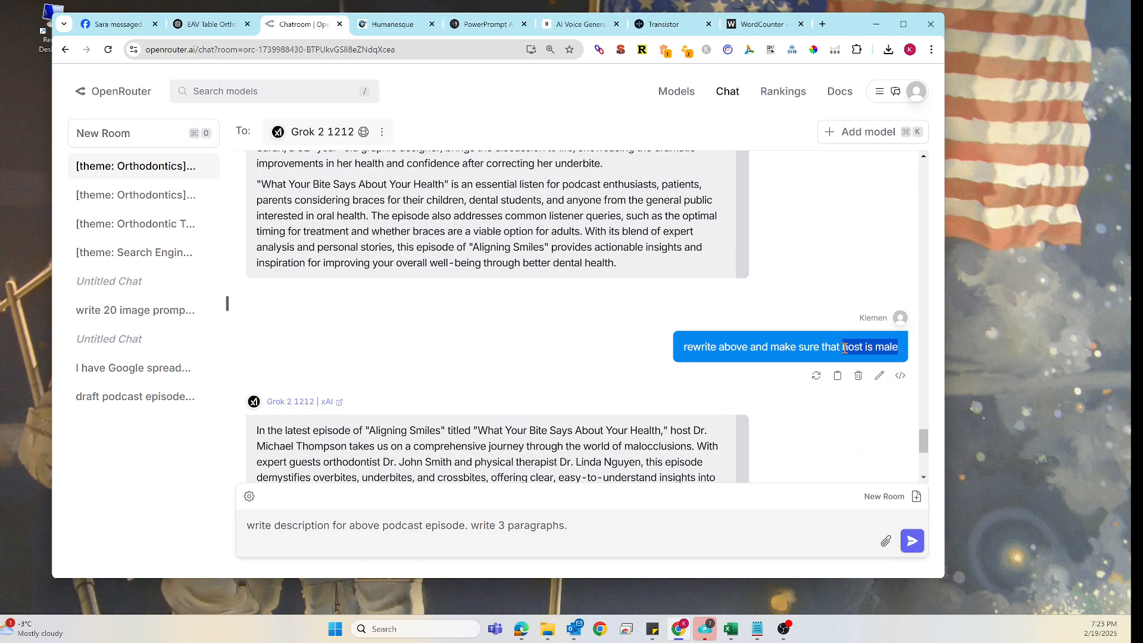
{"action": "left_click", "coordinate": [584, 525]}
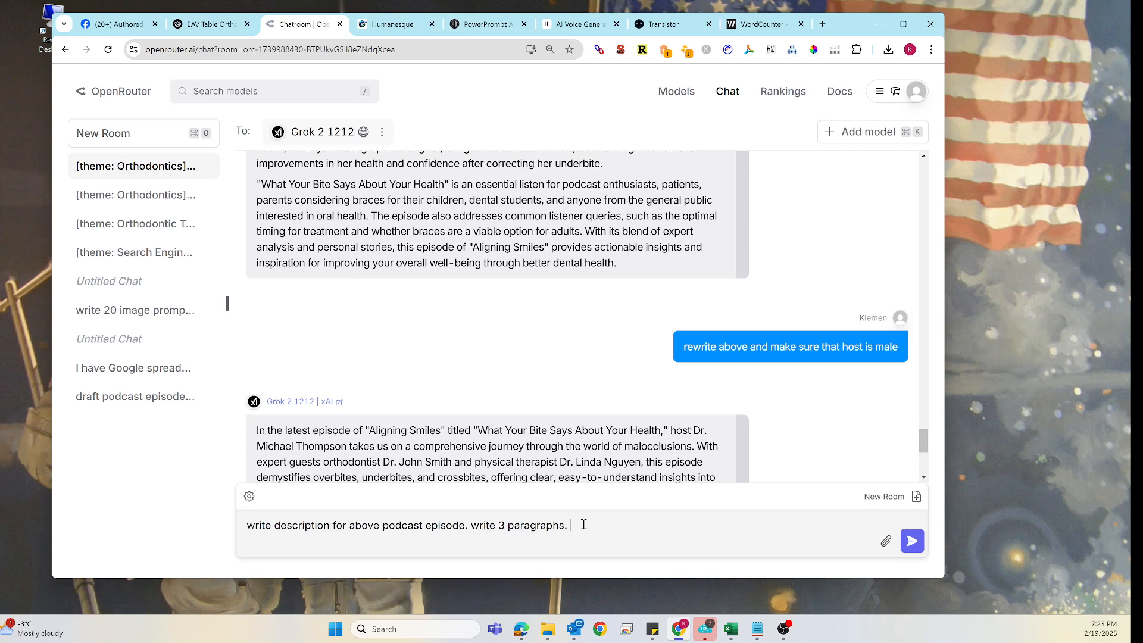
{"action": "key", "text": "ctrl+v"}
{"action": "type", "text": "and its surname is D"}
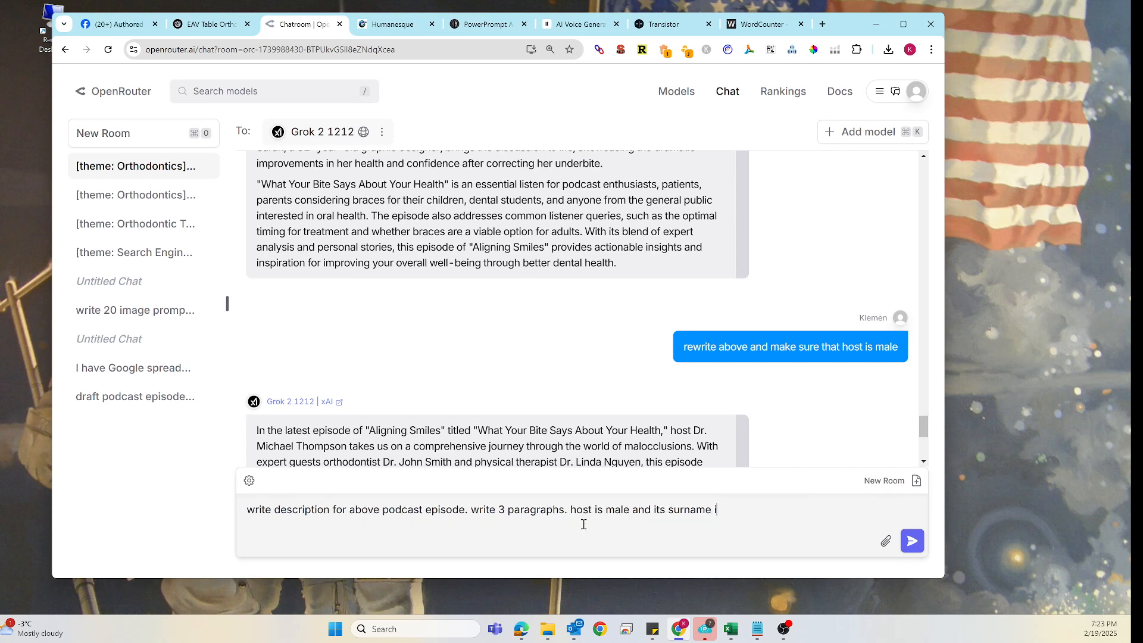
{"action": "key", "text": "Return"}
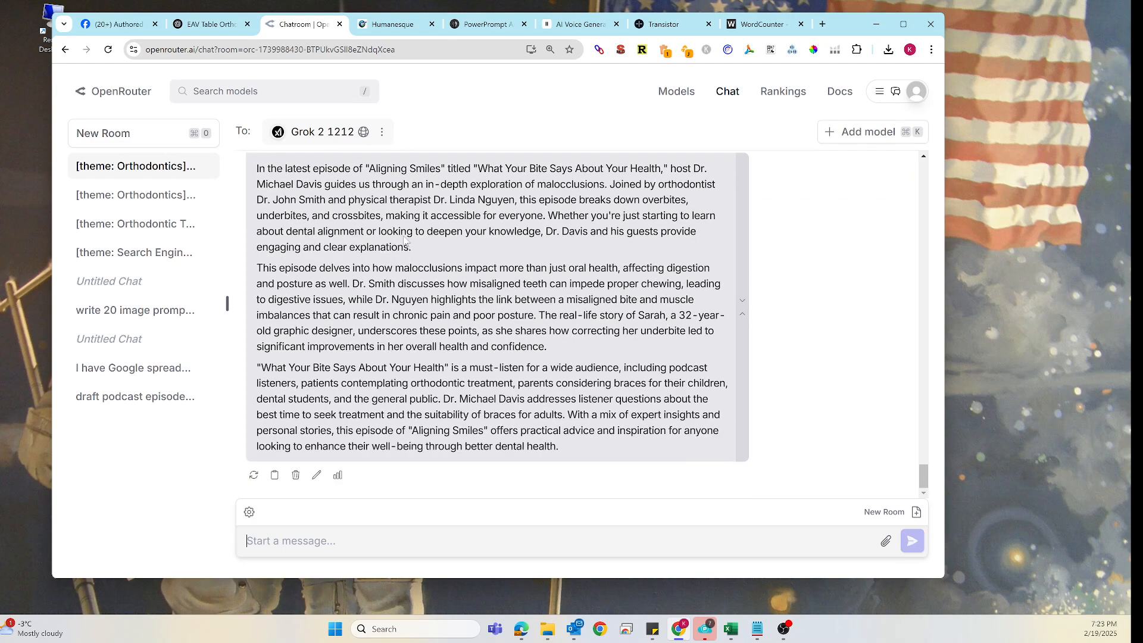
- Replace the episode's Show Notes / Description text with Grok's new three-paragraph description
{"action": "left_click_drag", "start_coordinate": [258, 172], "coordinate": [589, 455]}
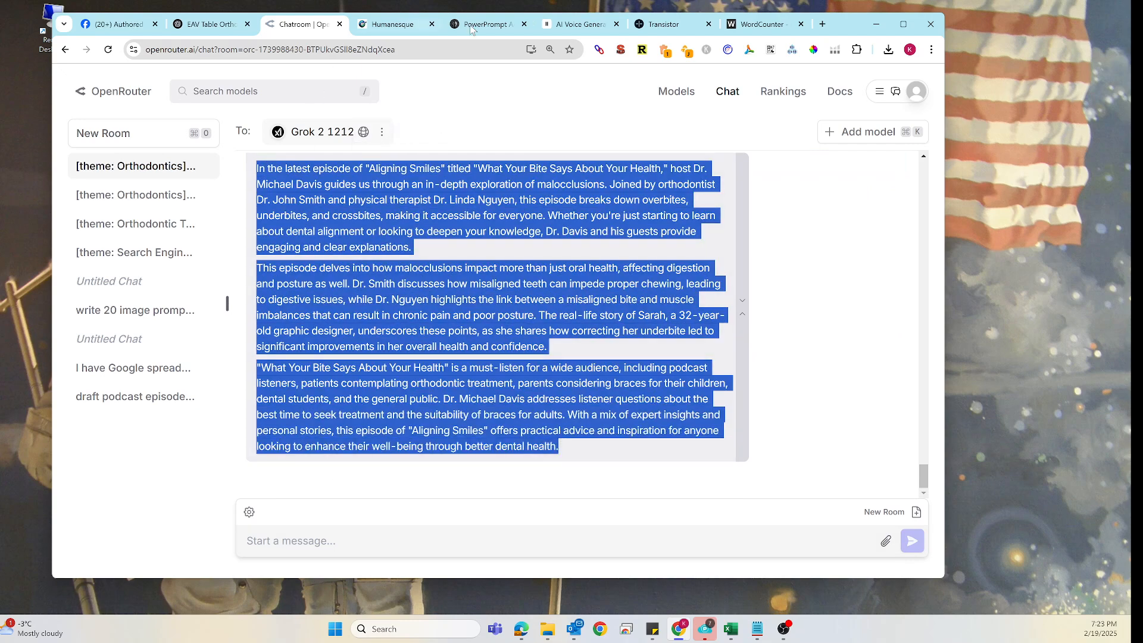
{"action": "left_click", "coordinate": [663, 24]}
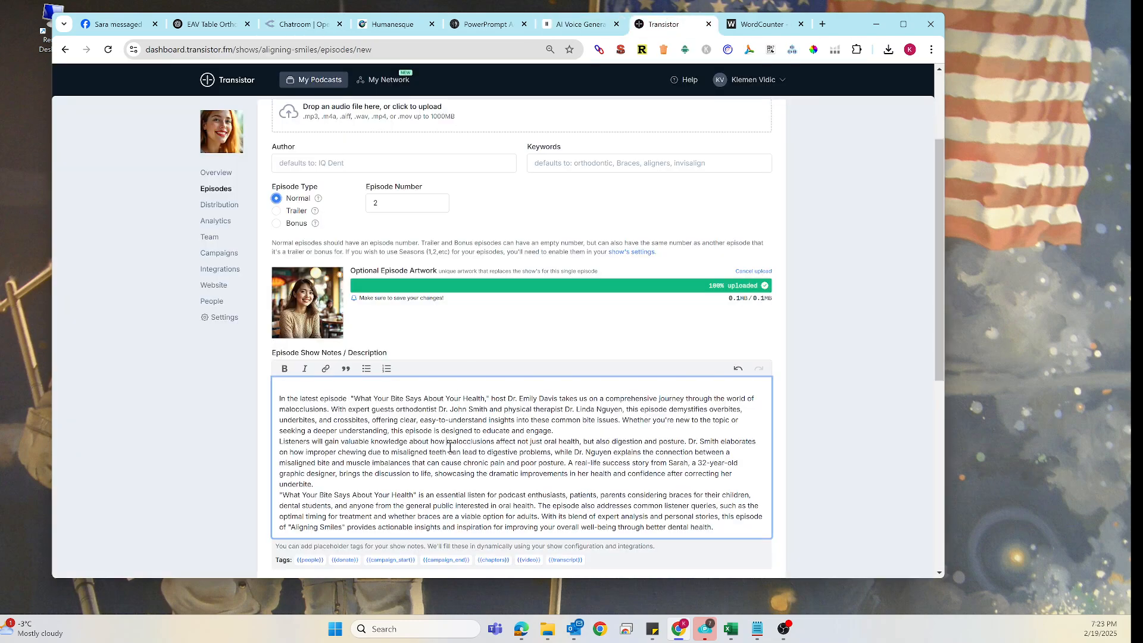
{"action": "key", "text": "ctrl+a"}
{"action": "key", "text": "BackSpace"}
{"action": "key", "text": "ctrl+v"}
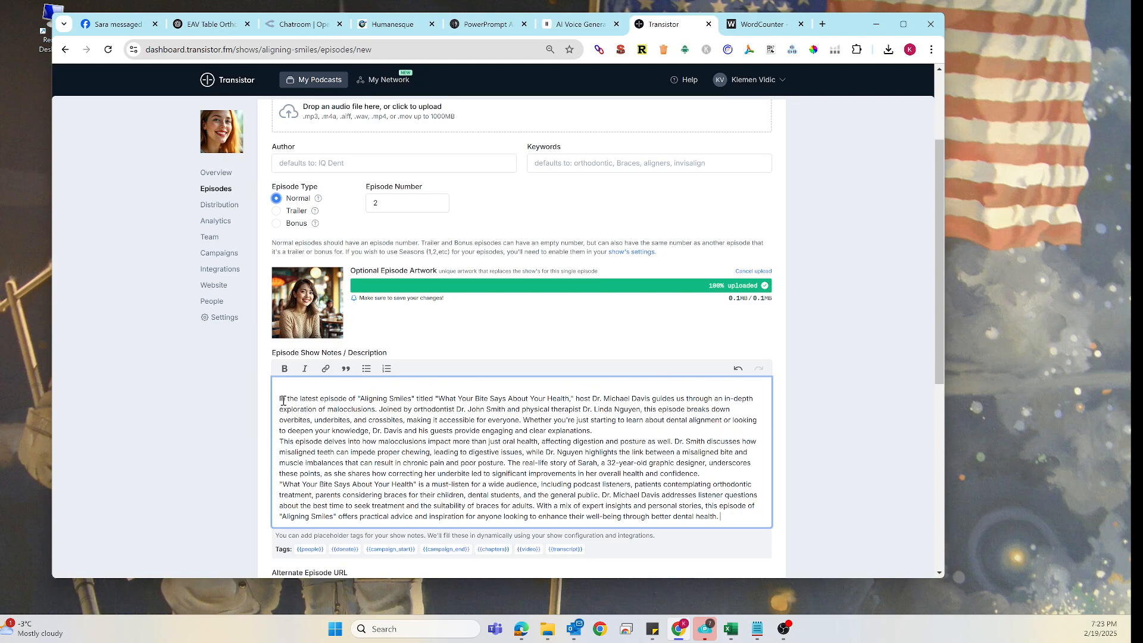
{"action": "key", "text": "BackSpace"}
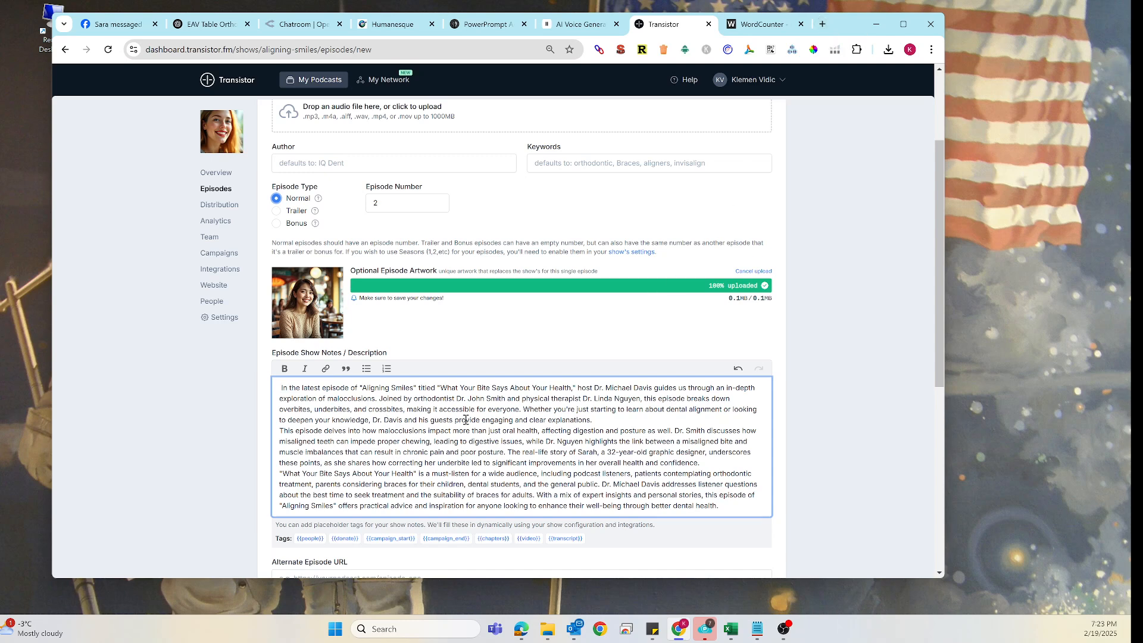
{"action": "left_click", "coordinate": [823, 24]}
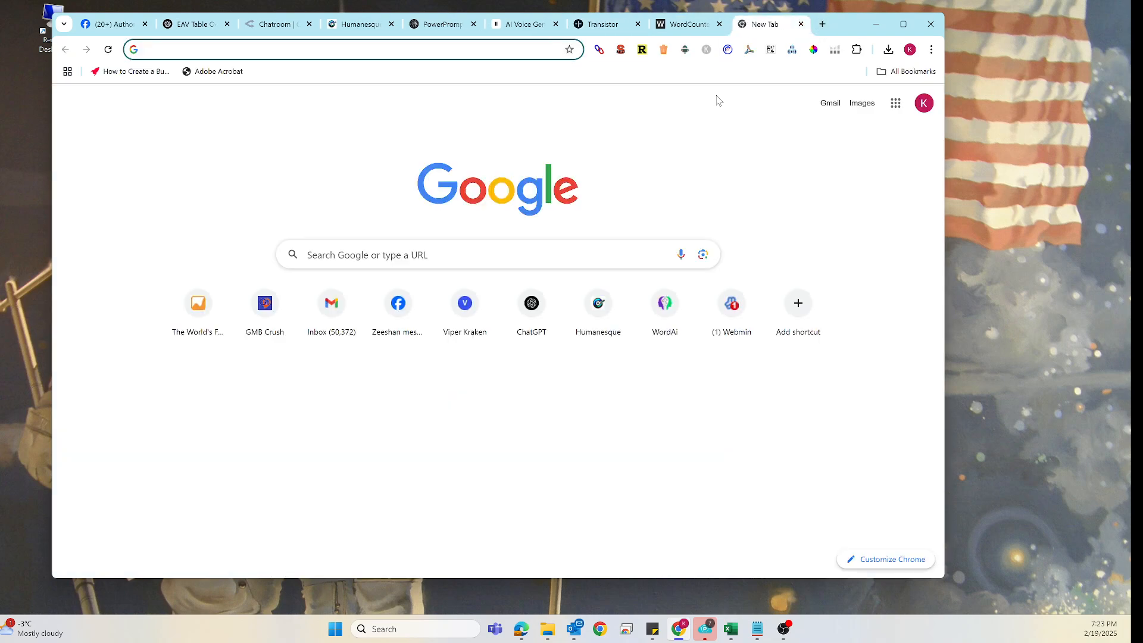
{"action": "type", "text": "@\""}
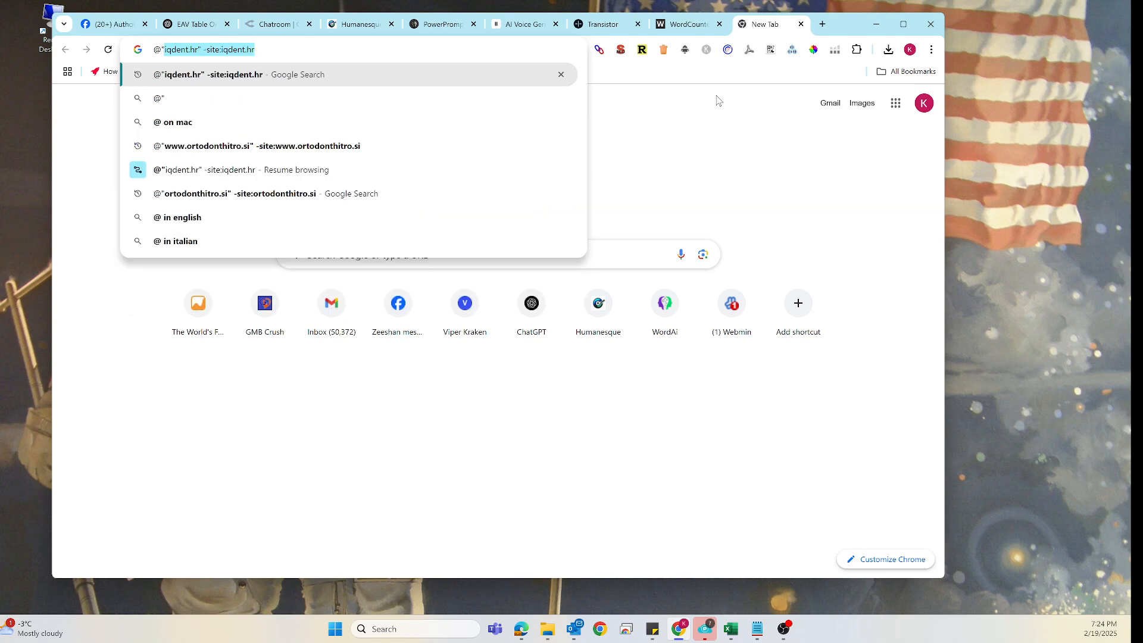
{"action": "left_click", "coordinate": [369, 146]}
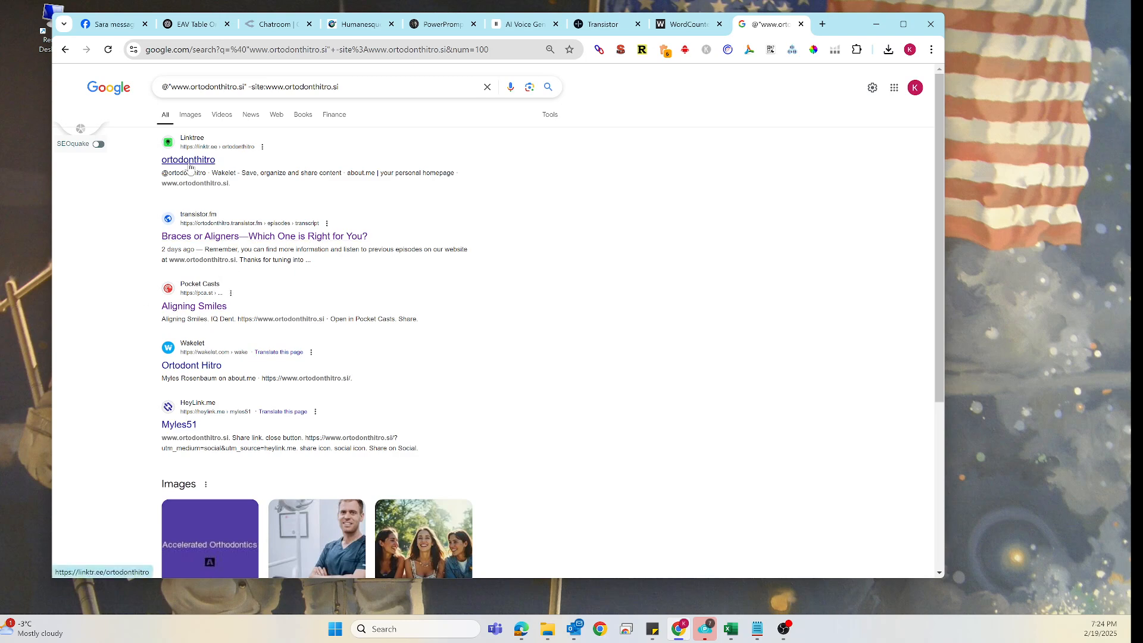
{"action": "right_click", "coordinate": [189, 162]}
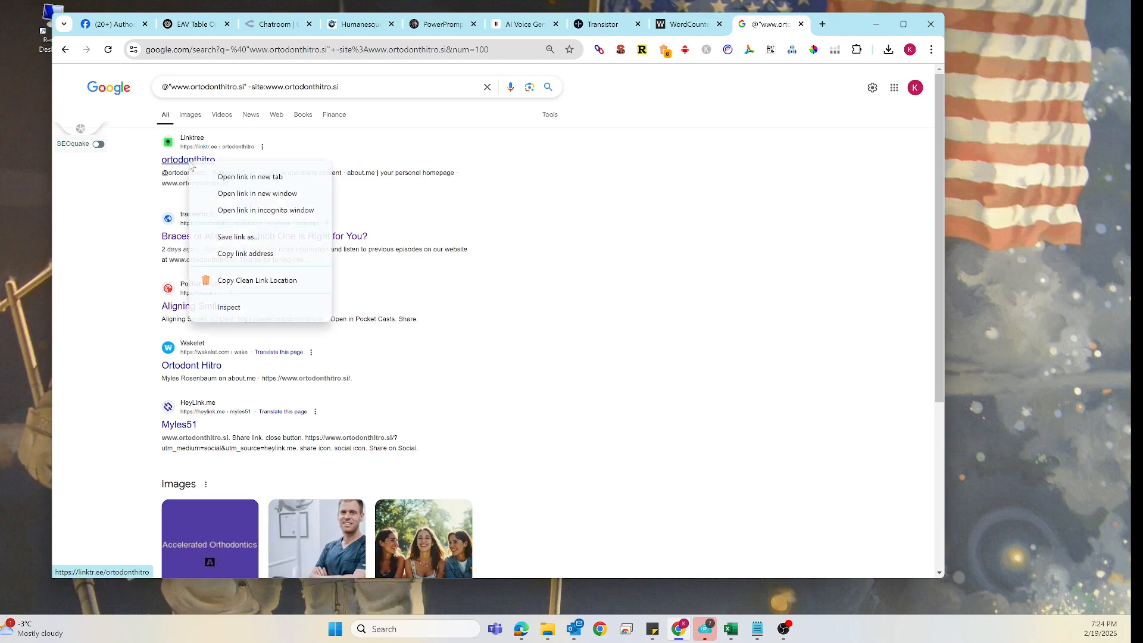
{"action": "left_click", "coordinate": [241, 280]}
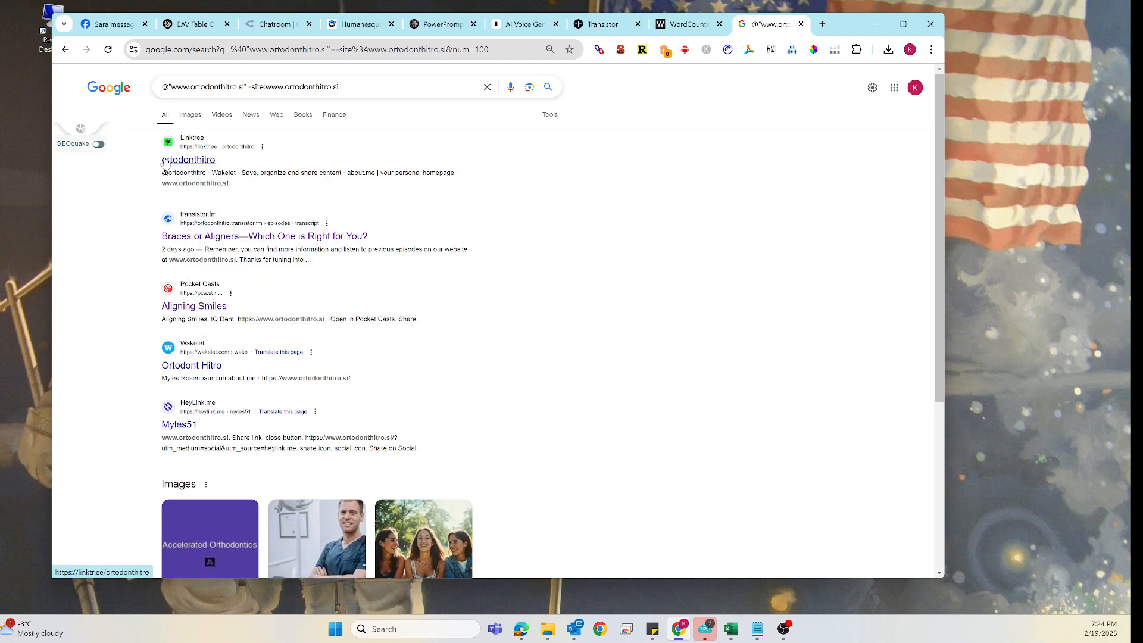
- Link the words 'Aligning Smiles' in the description's first sentence to the copied Linktree URL
{"action": "left_click", "coordinate": [606, 24]}
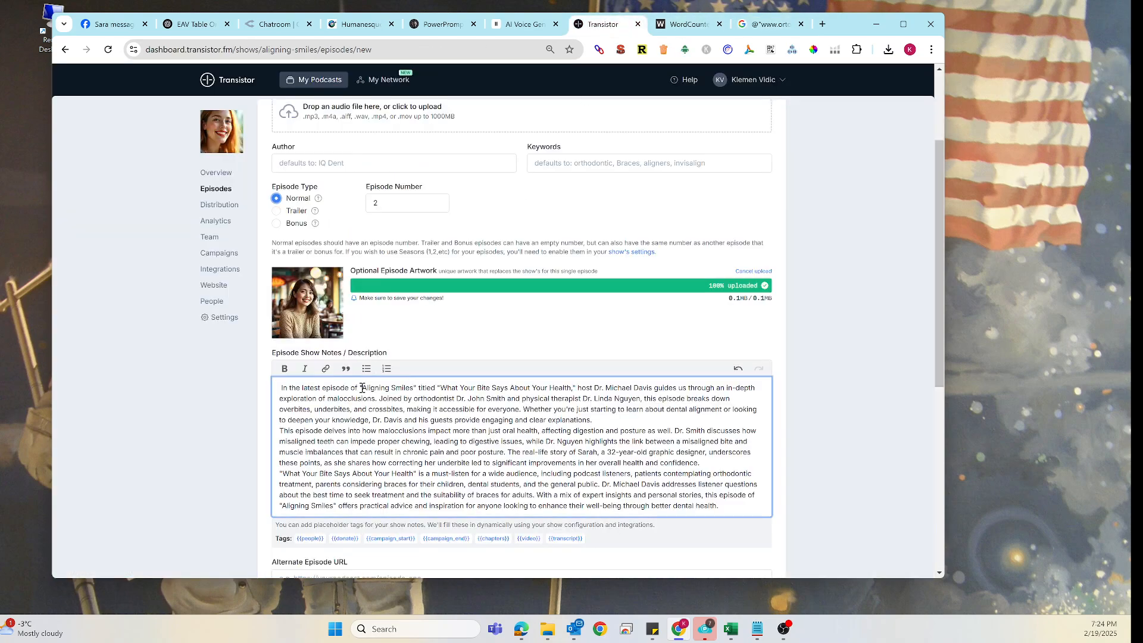
{"action": "left_click_drag", "start_coordinate": [364, 389], "coordinate": [409, 389]}
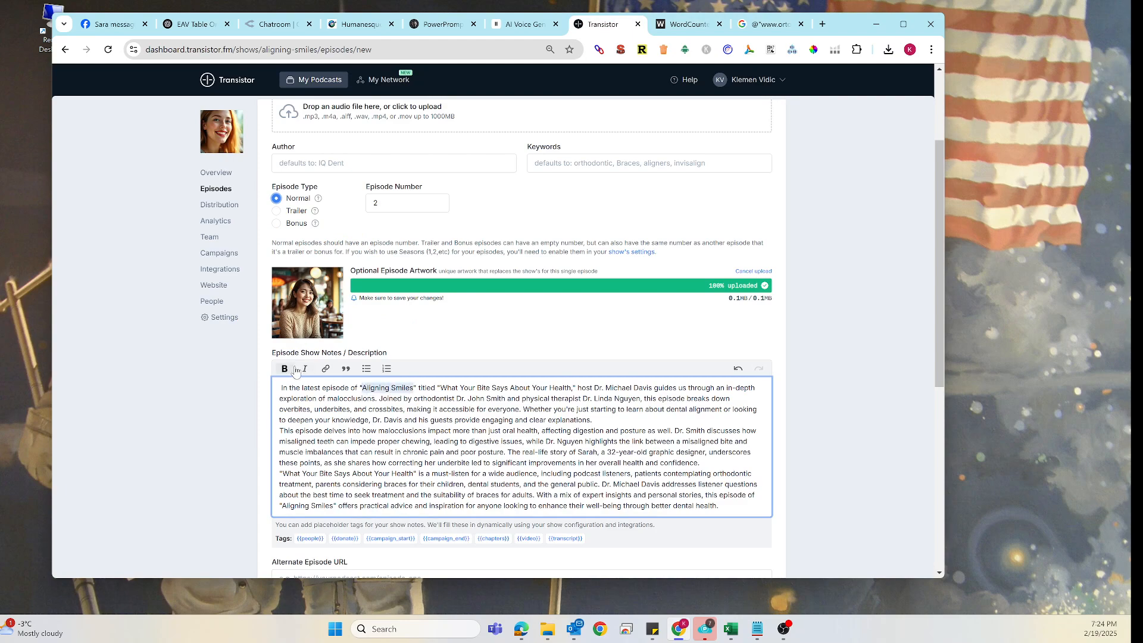
{"action": "left_click", "coordinate": [326, 369]}
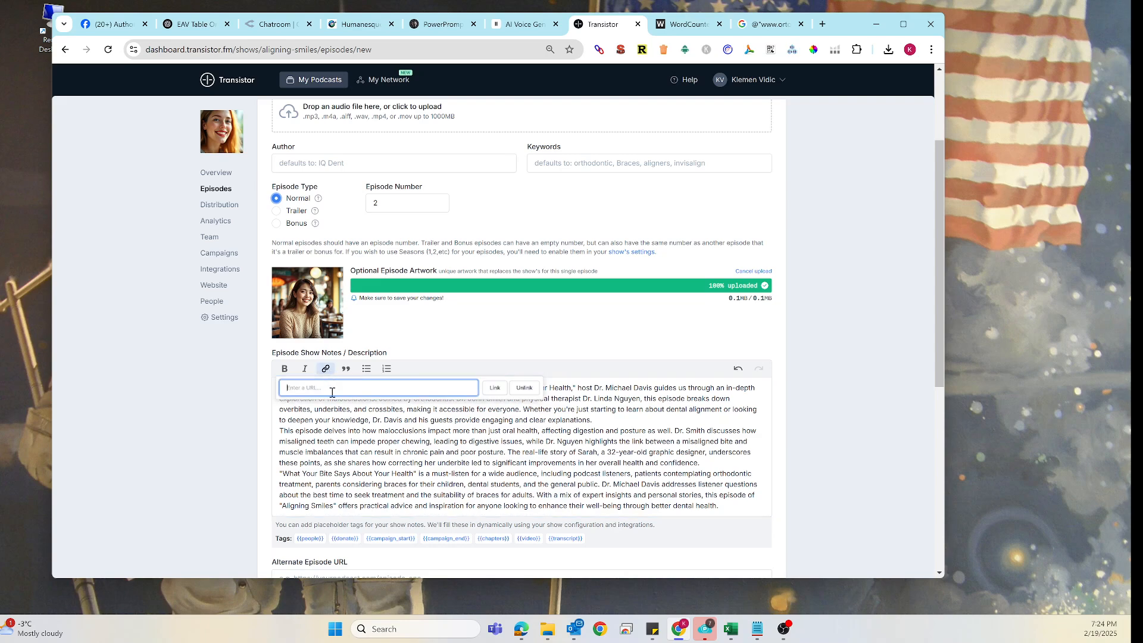
{"action": "key", "text": "ctrl+v"}
{"action": "left_click", "coordinate": [495, 388]}
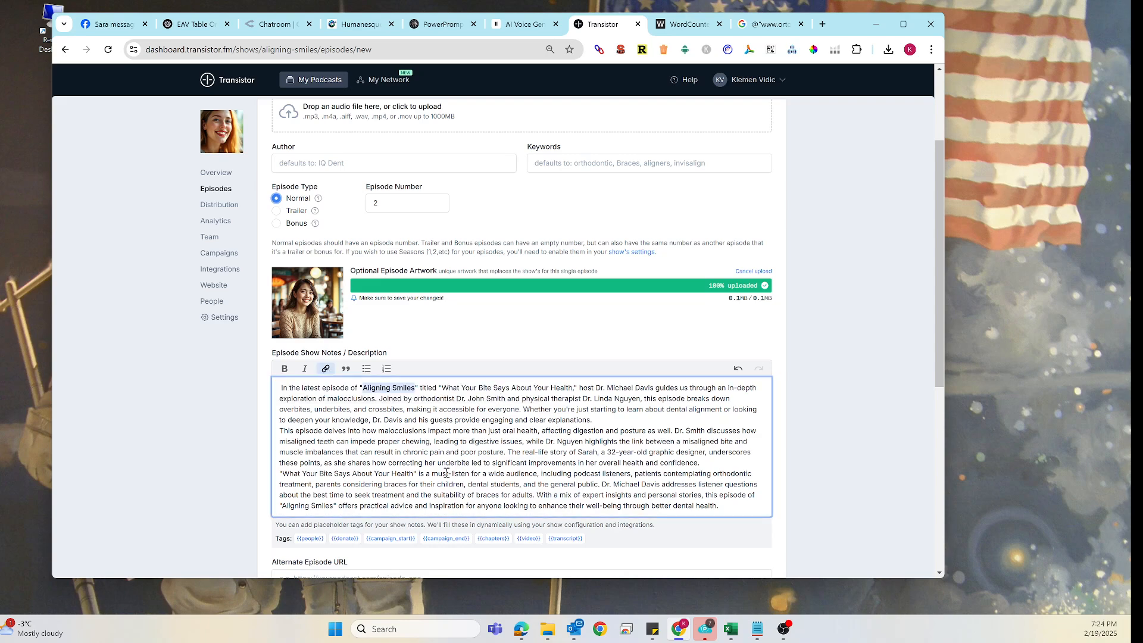
{"action": "scroll", "coordinate": [439, 494], "scroll_direction": "down", "scroll_amount": 5}
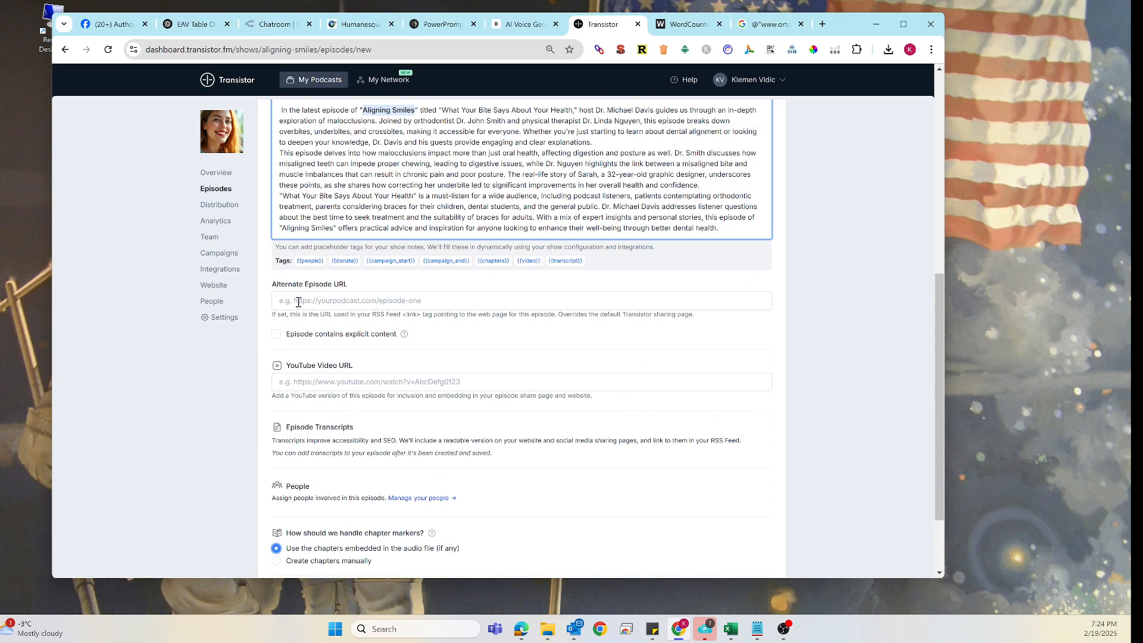
{"action": "left_click", "coordinate": [298, 302]}
{"action": "key", "text": "ctrl+v"}
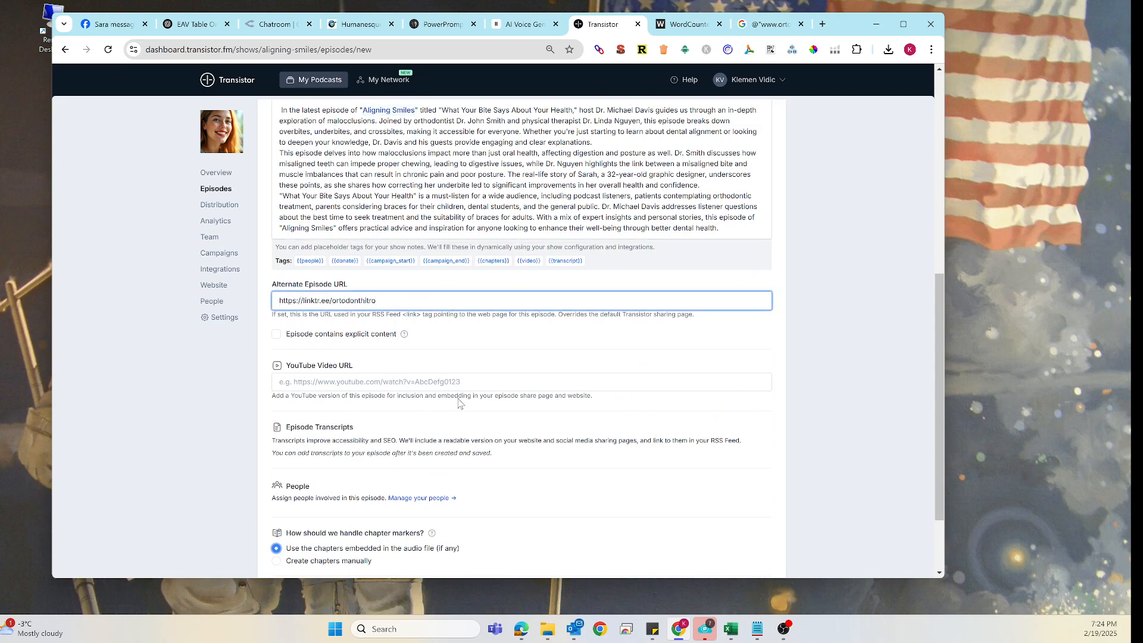
{"action": "left_click", "coordinate": [603, 357]}
- Save and publish the episode right now
{"action": "scroll", "coordinate": [502, 456], "scroll_direction": "down", "scroll_amount": 2}
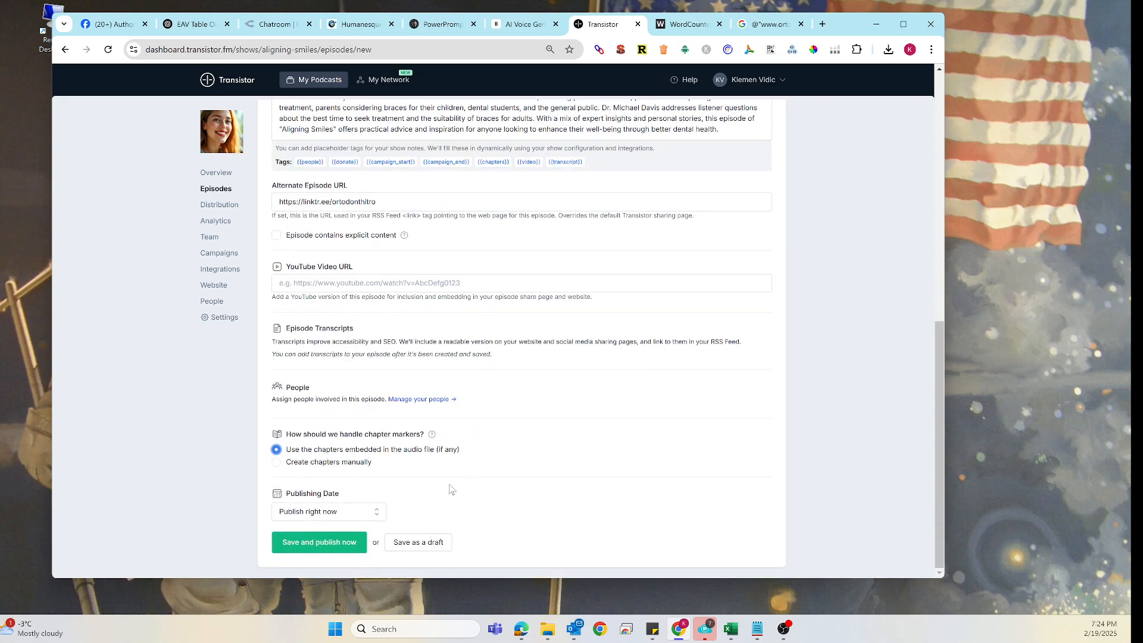
{"action": "scroll", "coordinate": [384, 436], "scroll_direction": "up", "scroll_amount": 12}
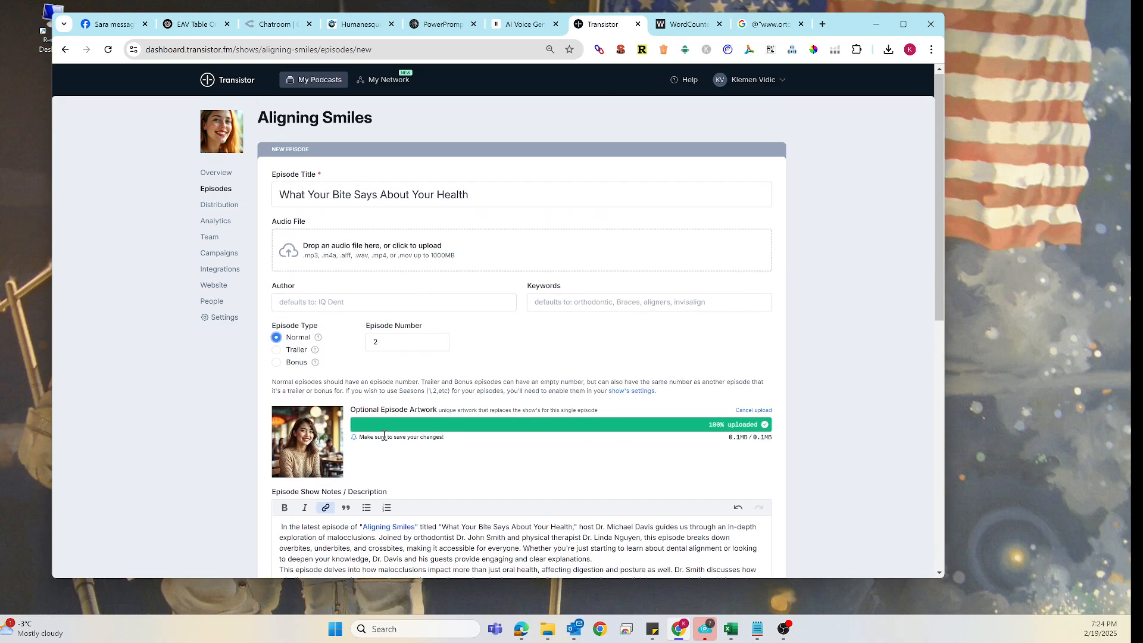
{"action": "scroll", "coordinate": [384, 437], "scroll_direction": "down", "scroll_amount": 12}
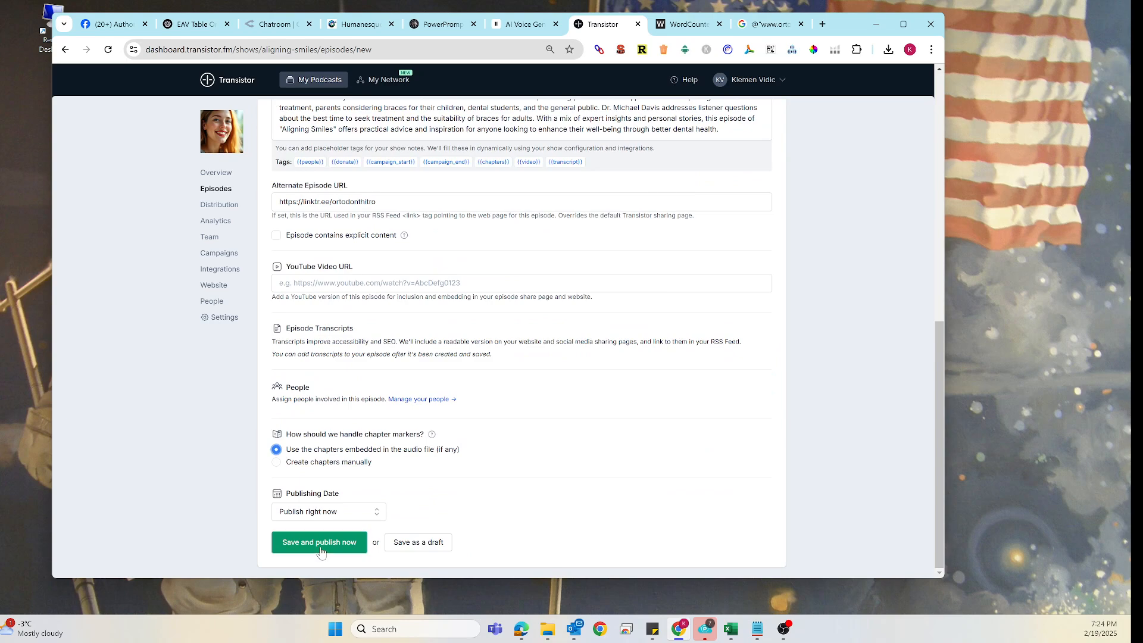
{"action": "left_click", "coordinate": [320, 549]}
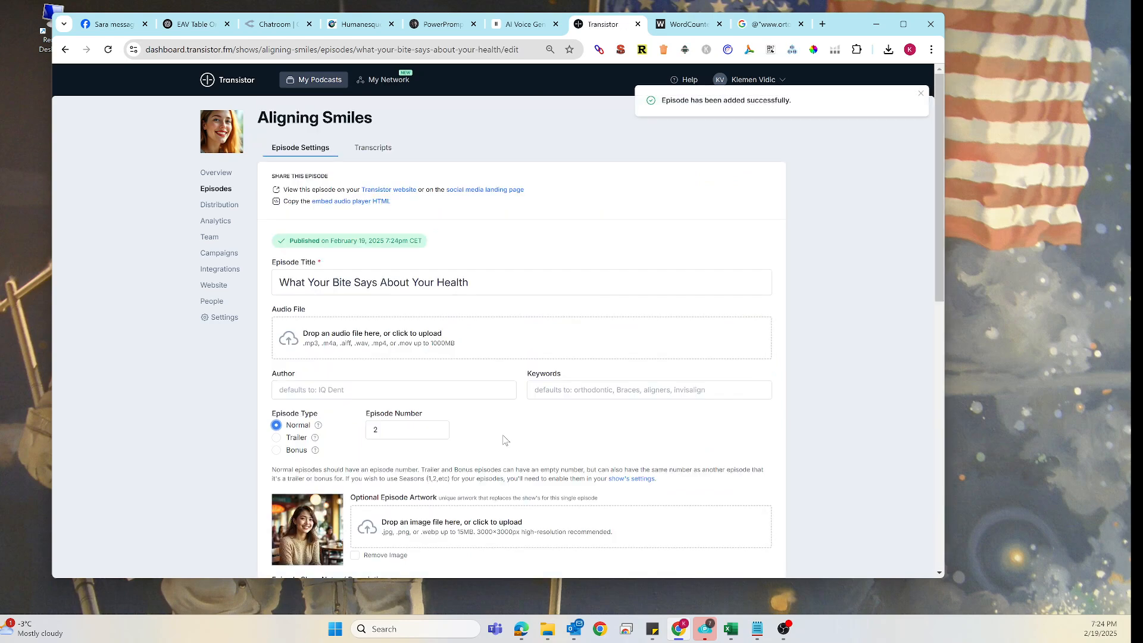
- Open the episode's Transcripts page and choose to upload a transcript
{"action": "left_click", "coordinate": [369, 146]}
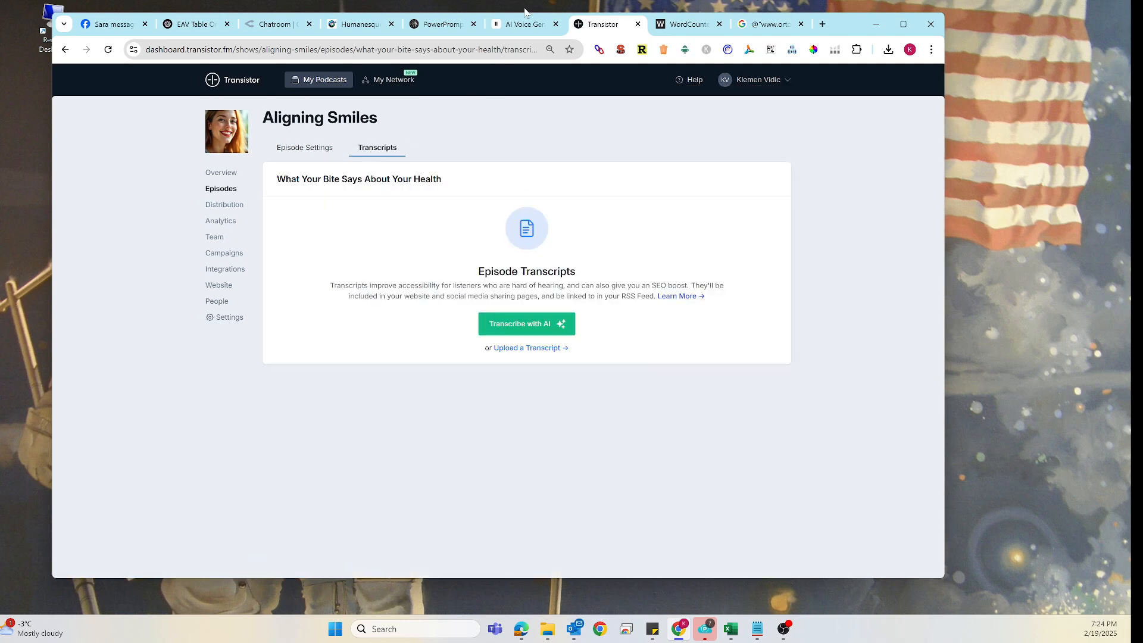
{"action": "left_click", "coordinate": [524, 353]}
- Copy the full Chapter 2 script from the ElevenLabs Studio project and paste it as the episode's plain-text transcript, then create it
{"action": "left_click", "coordinate": [523, 25]}
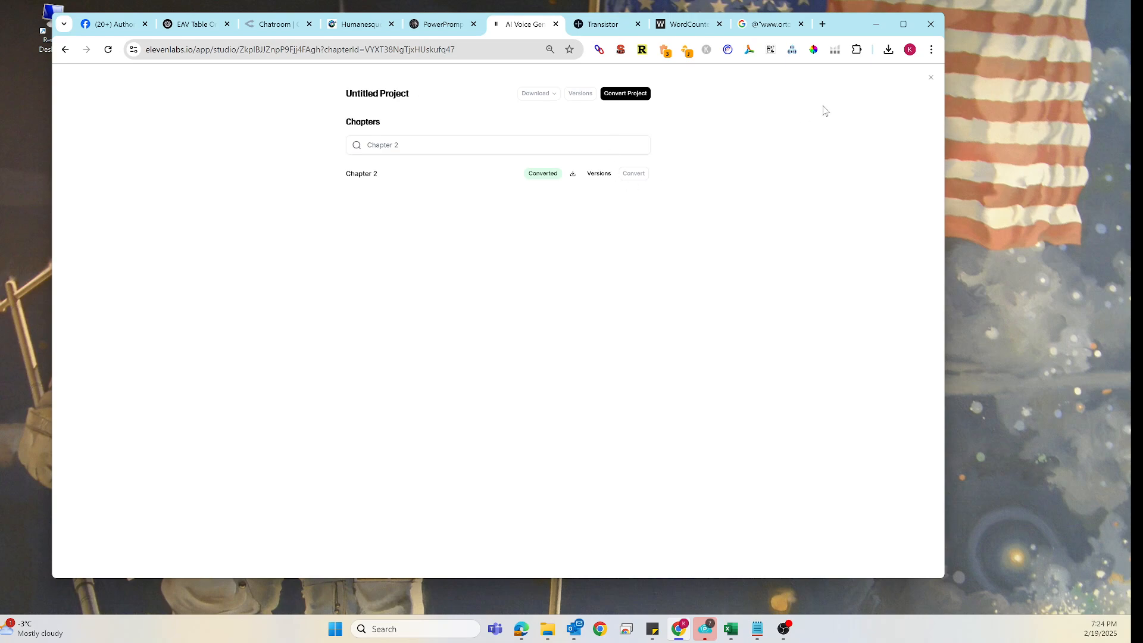
{"action": "left_click", "coordinate": [930, 78]}
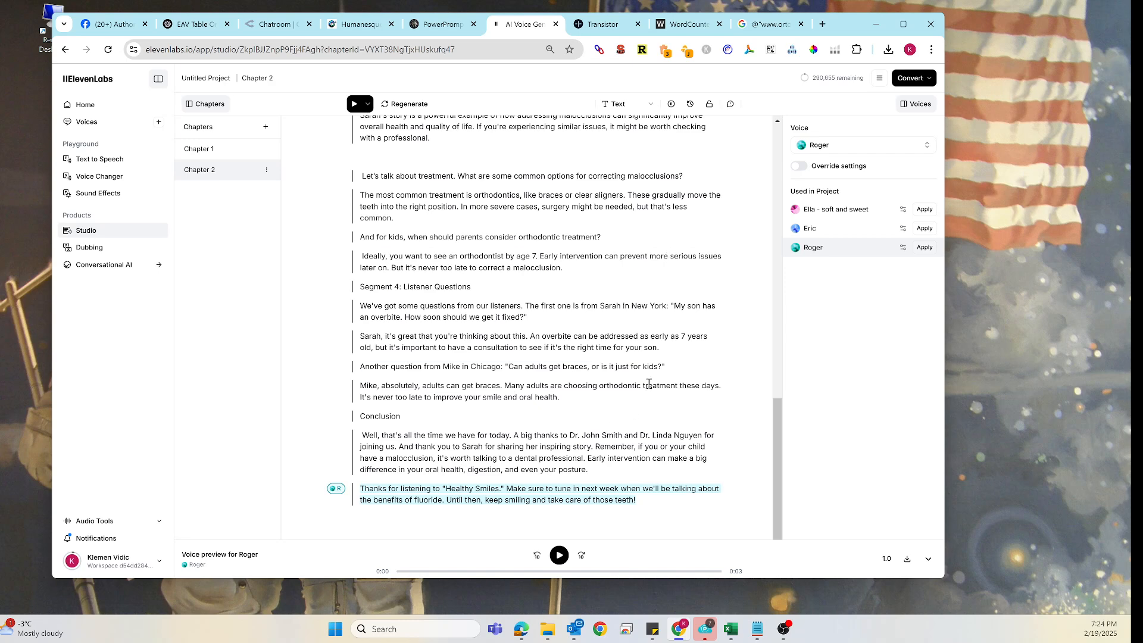
{"action": "left_click", "coordinate": [492, 267]}
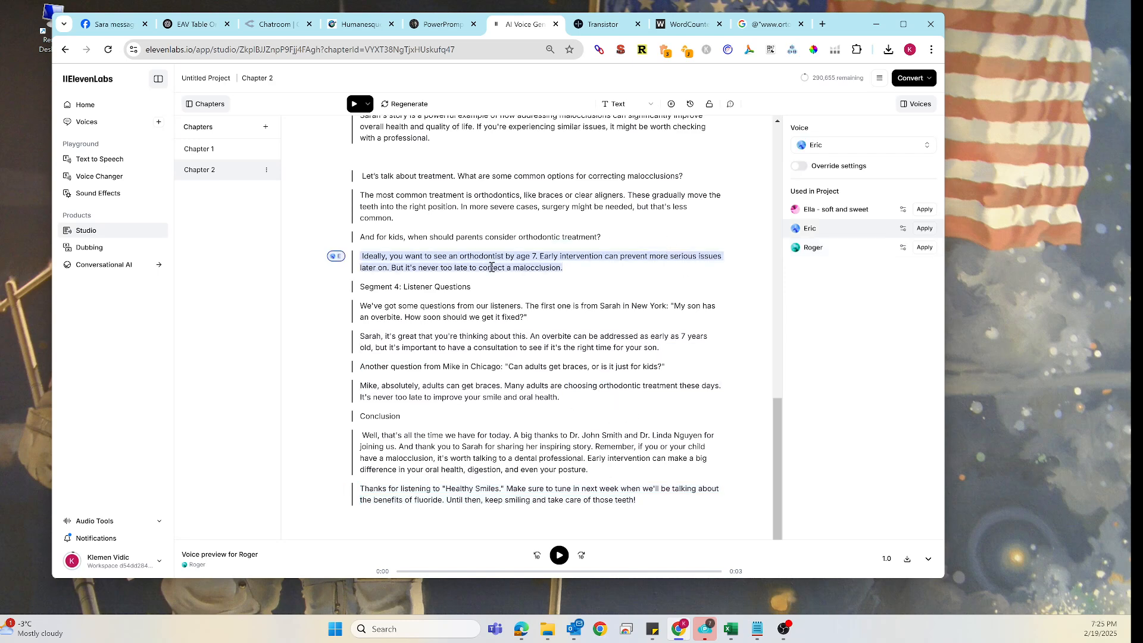
{"action": "key", "text": "ctrl+a"}
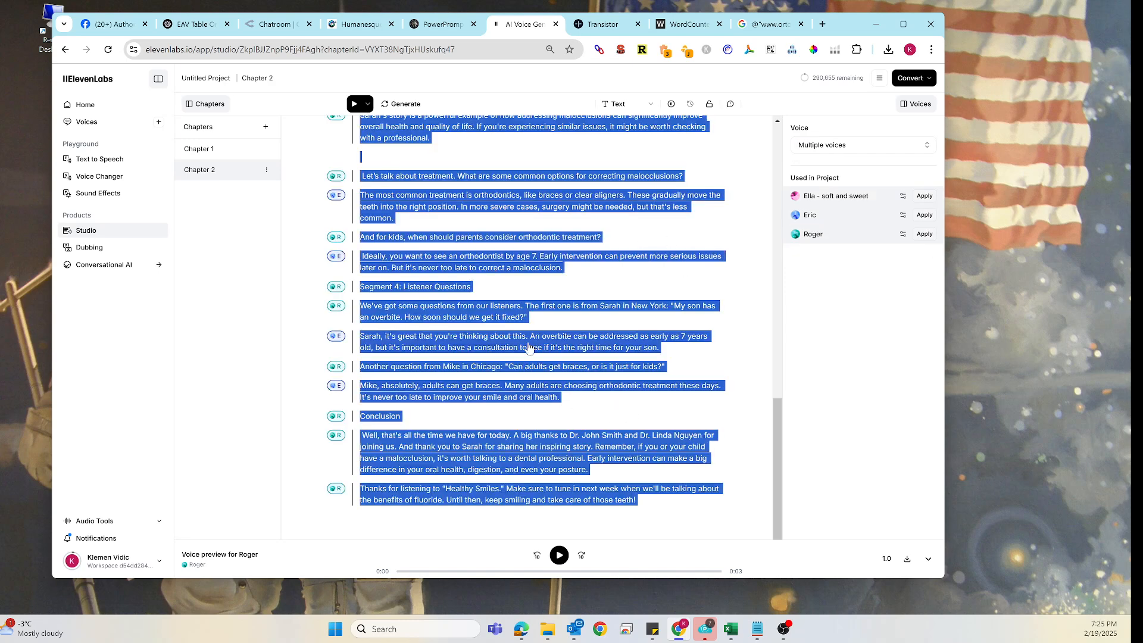
{"action": "left_click", "coordinate": [598, 24]}
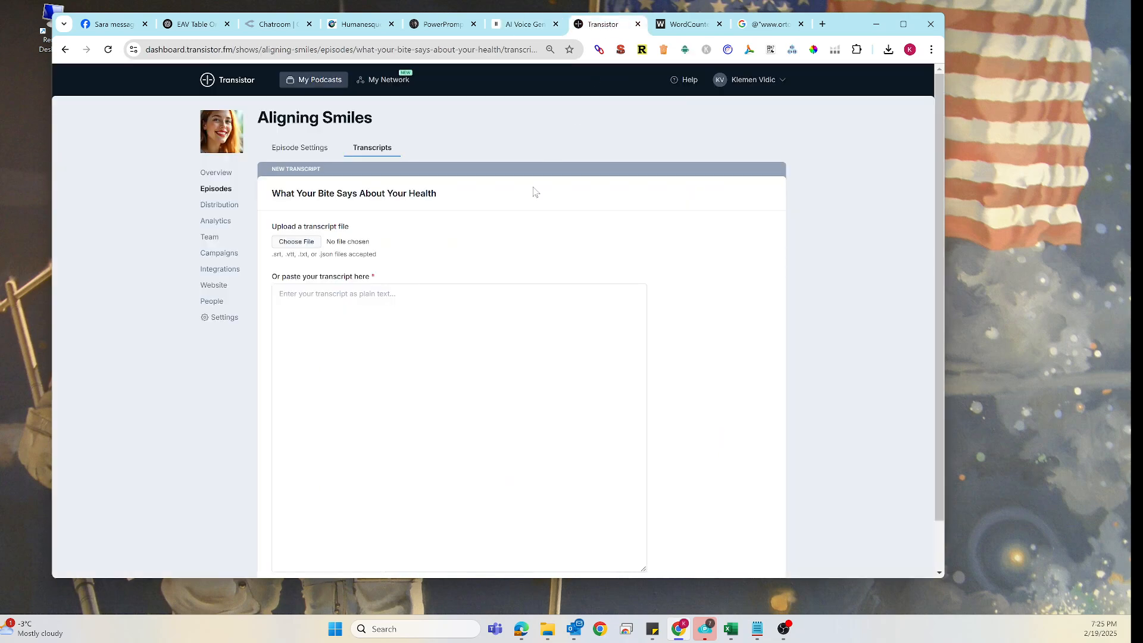
{"action": "left_click", "coordinate": [382, 299]}
{"action": "key", "text": "ctrl+v"}
{"action": "scroll", "coordinate": [598, 476], "scroll_direction": "down", "scroll_amount": 2}
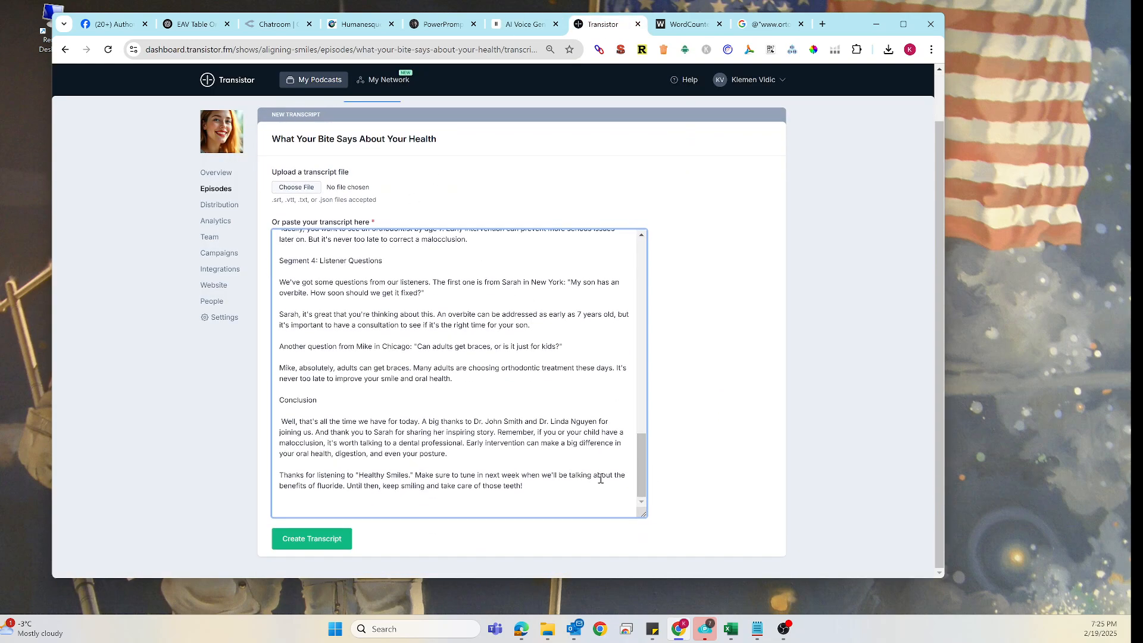
{"action": "left_click", "coordinate": [319, 538]}
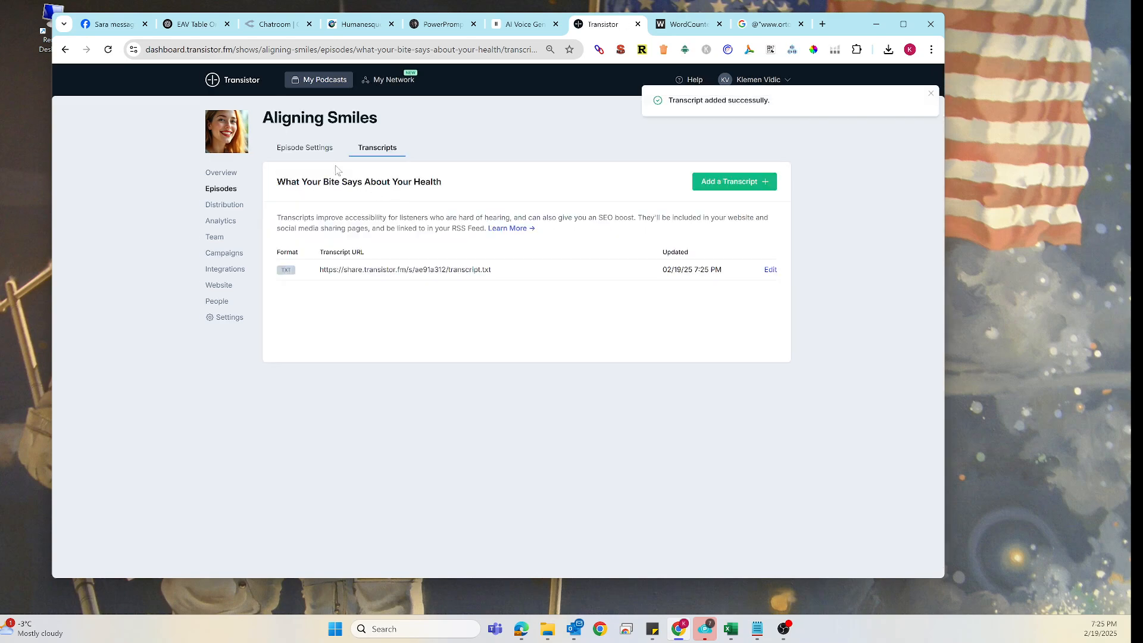
- Convert the ElevenLabs project, download the Chapter 2 audio as MP3 and show it in the Downloads folder
{"action": "left_click", "coordinate": [312, 149]}
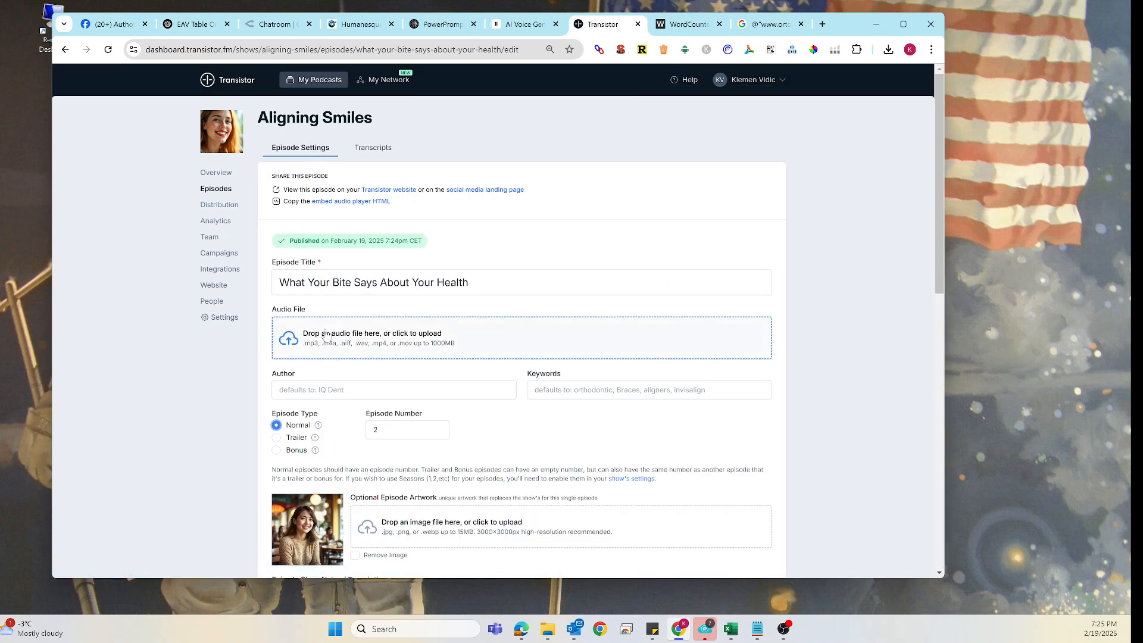
{"action": "left_click", "coordinate": [524, 24]}
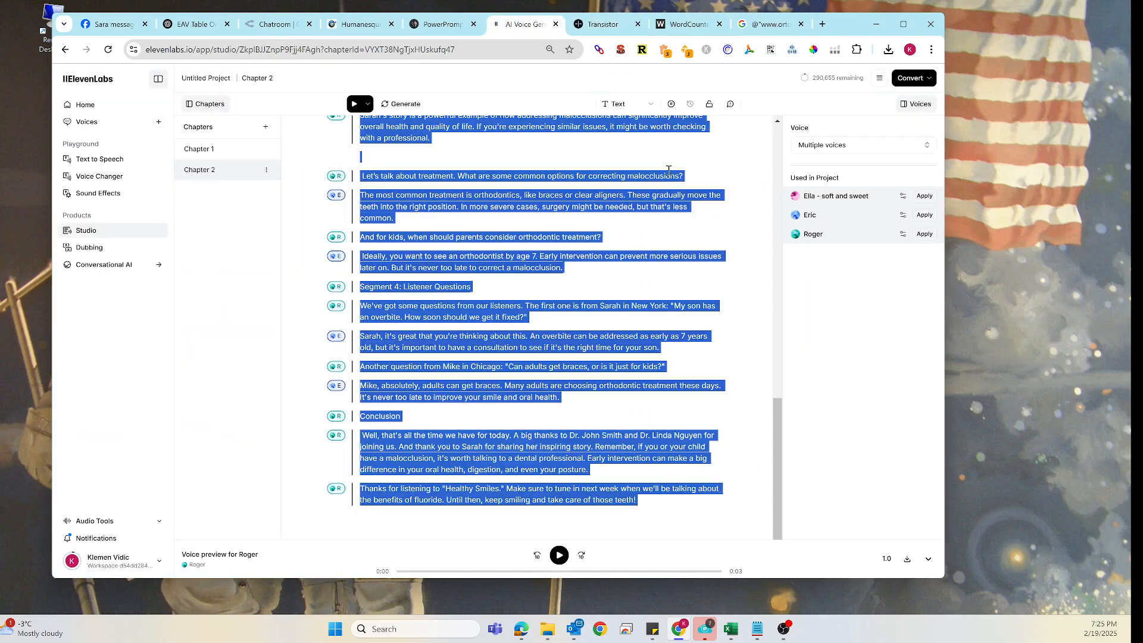
{"action": "left_click", "coordinate": [912, 78]}
{"action": "left_click", "coordinate": [905, 115]}
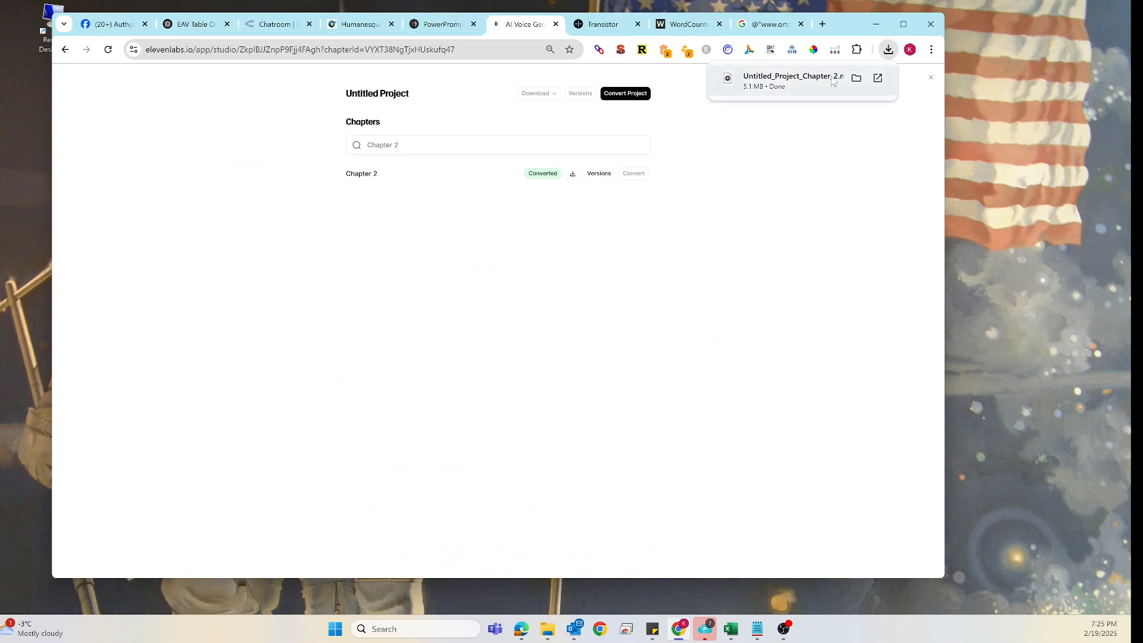
{"action": "left_click", "coordinate": [853, 78]}
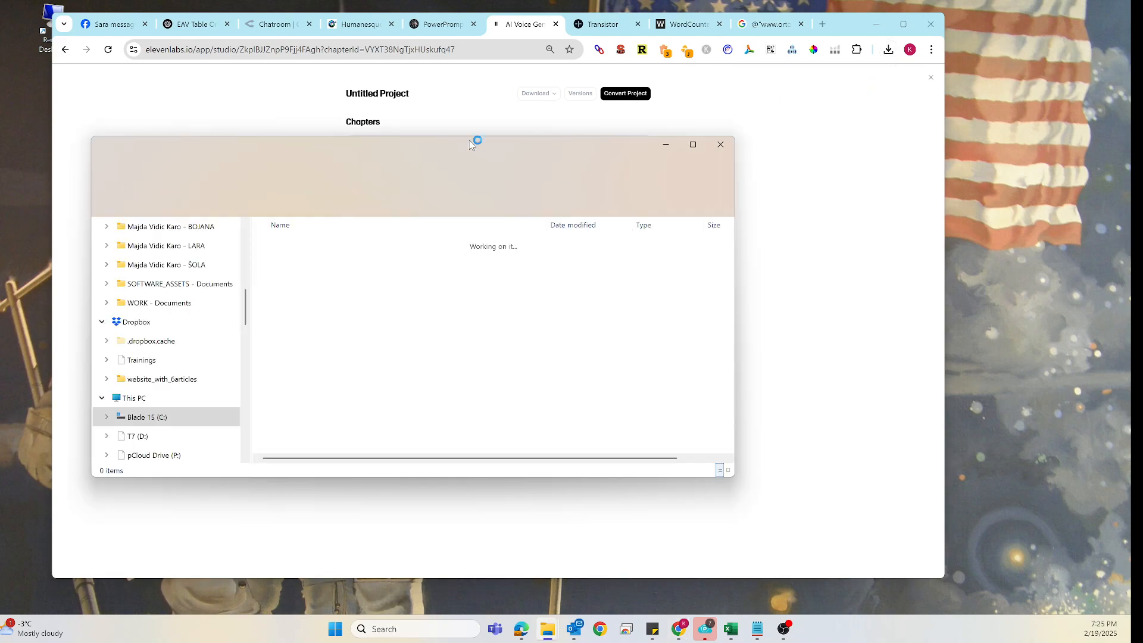
{"action": "left_click_drag", "start_coordinate": [641, 129], "coordinate": [770, 69]}
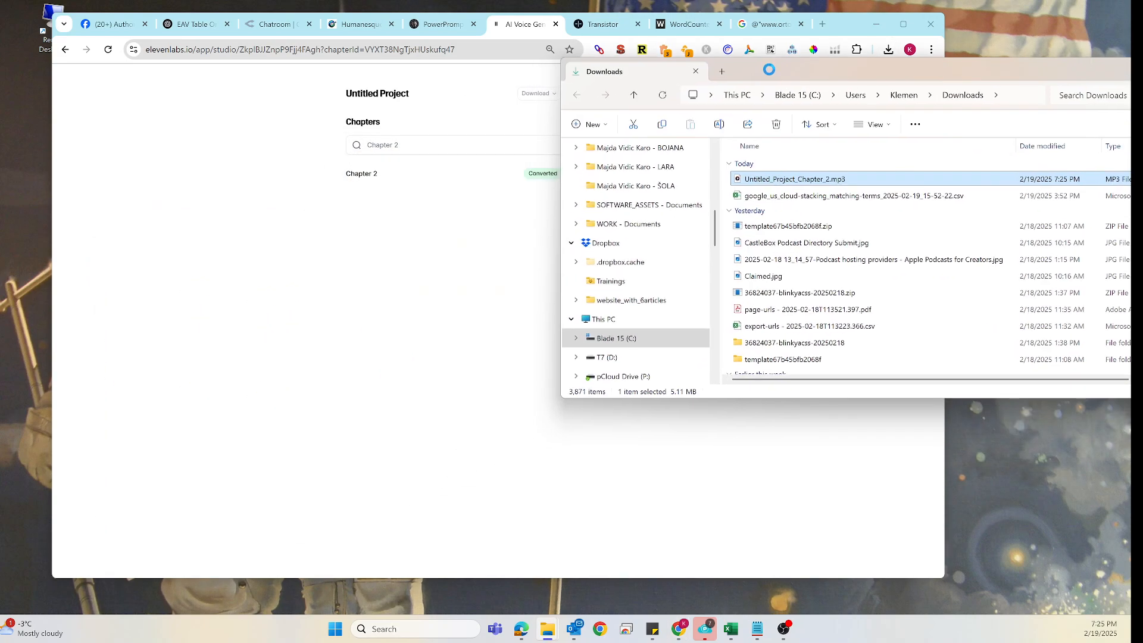
- Upload Untitled_Project_Chapter_2.mp3 as the episode's audio file and save the episode changes
{"action": "left_click", "coordinate": [598, 27]}
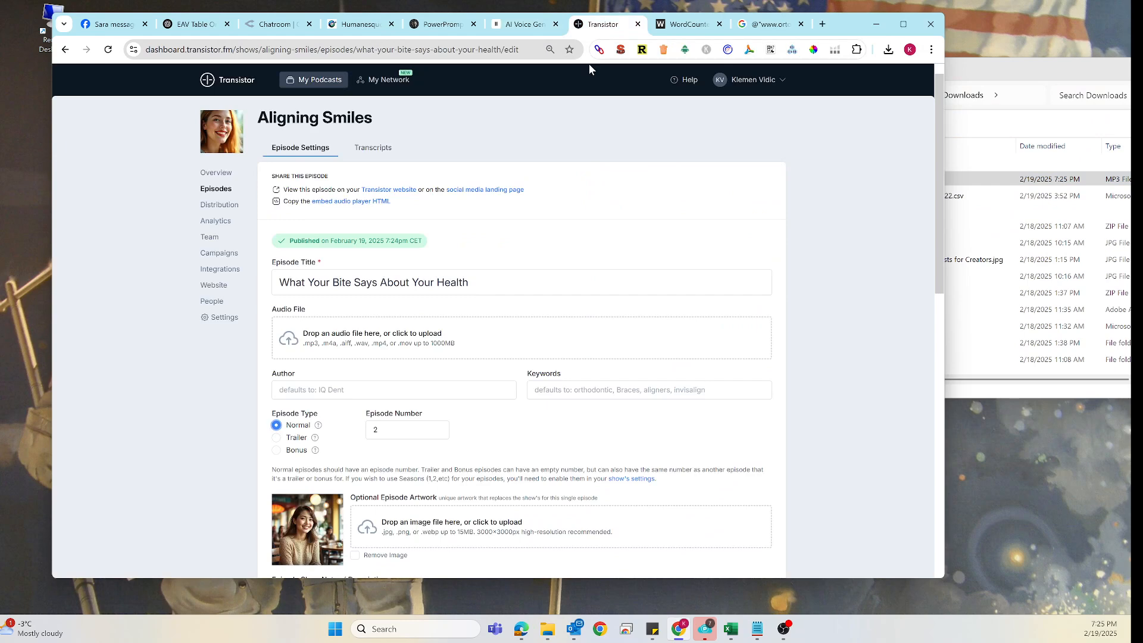
{"action": "left_click", "coordinate": [970, 70]}
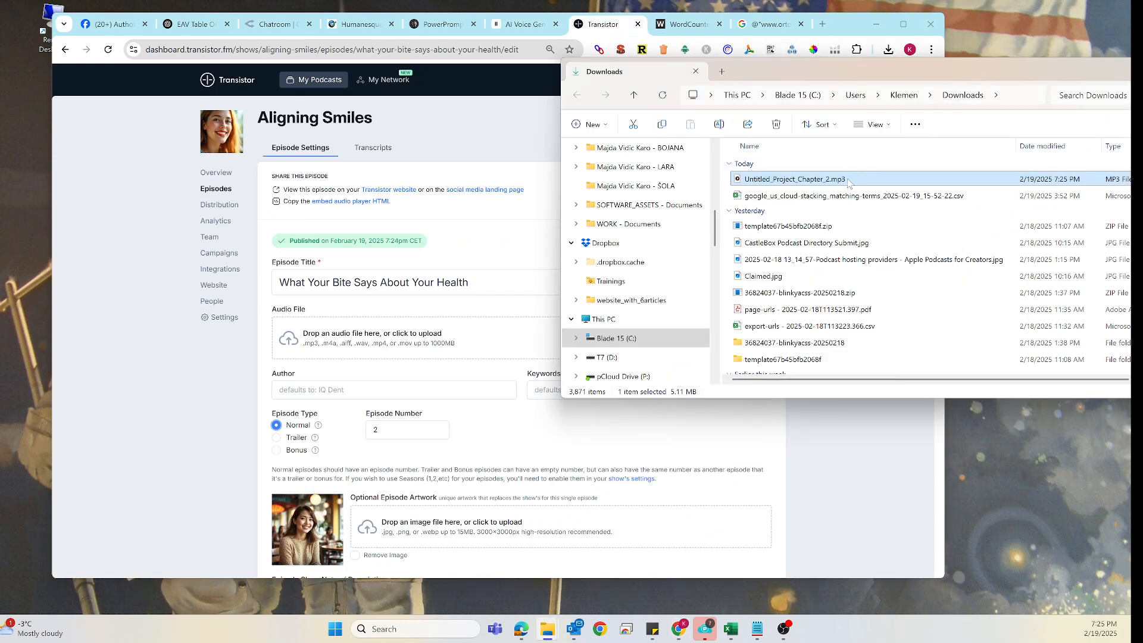
{"action": "left_click_drag", "start_coordinate": [852, 182], "coordinate": [434, 343]}
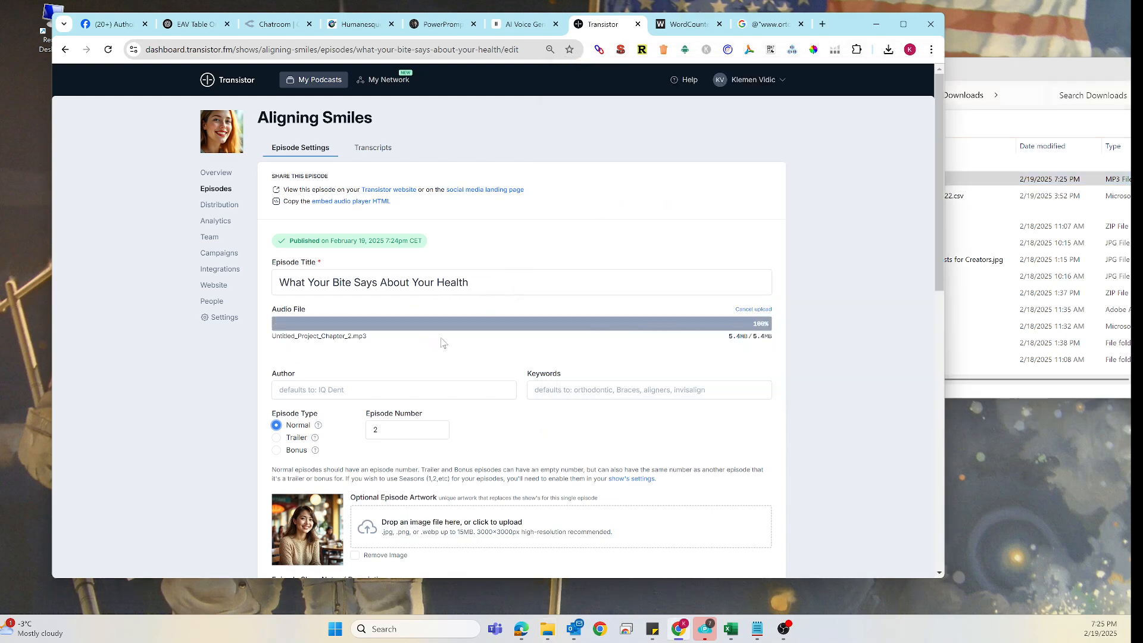
{"action": "scroll", "coordinate": [744, 374], "scroll_direction": "down", "scroll_amount": 5}
{"action": "scroll", "coordinate": [744, 377], "scroll_direction": "down", "scroll_amount": 6}
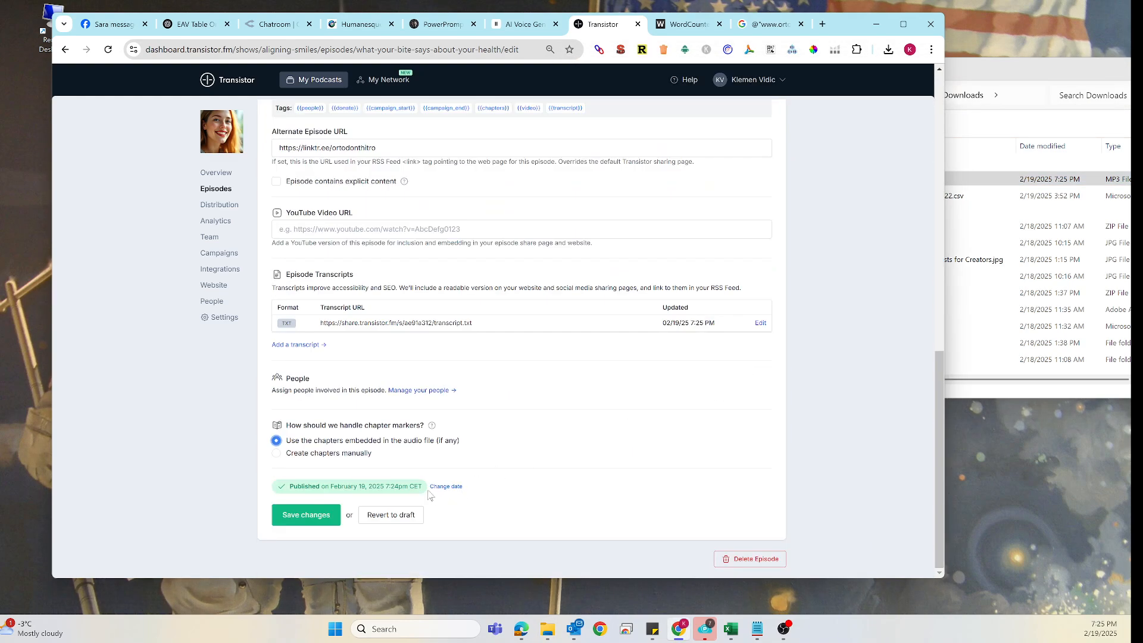
{"action": "left_click", "coordinate": [321, 519]}
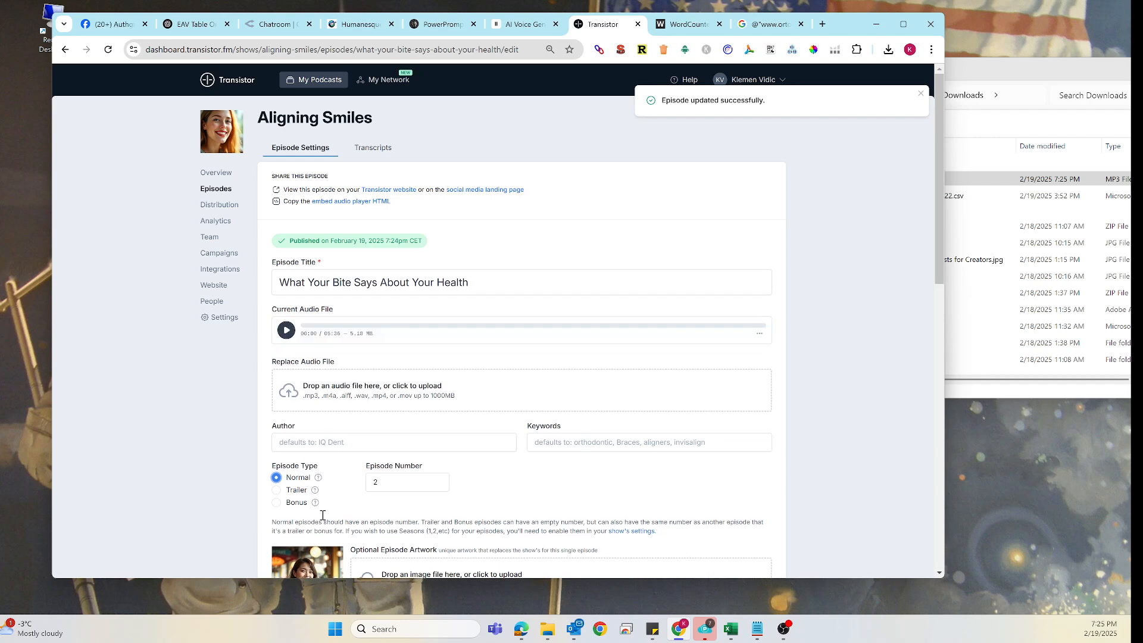
- Open the episode on the public Transistor website in a new tab and review the episode page and podcast home page
{"action": "right_click", "coordinate": [405, 191]}
{"action": "left_click", "coordinate": [446, 209]}
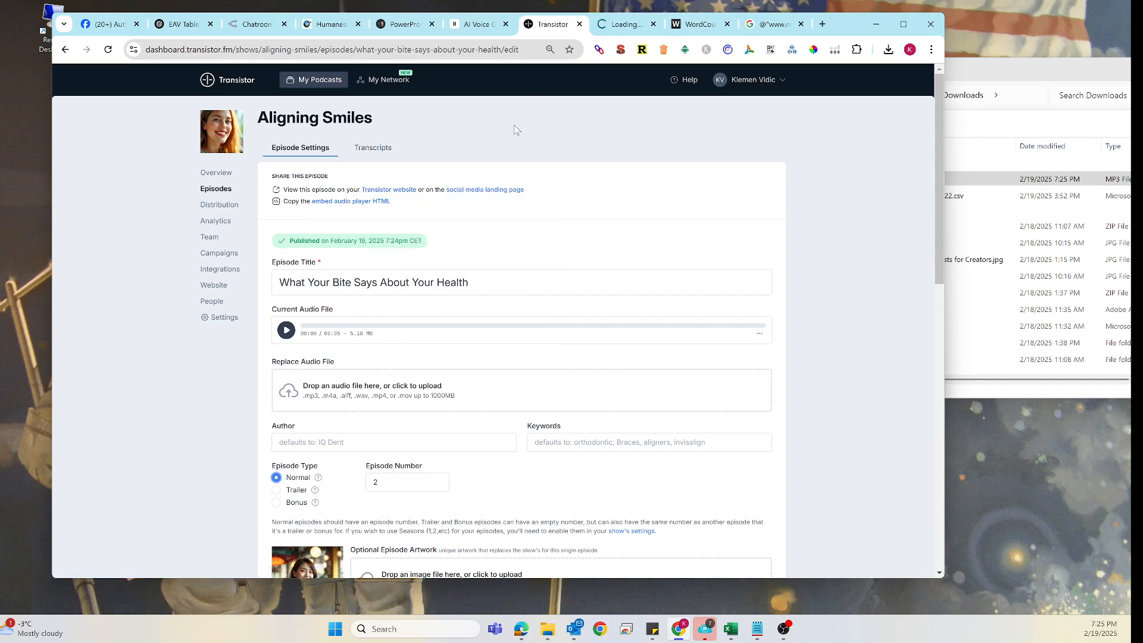
{"action": "left_click", "coordinate": [619, 27]}
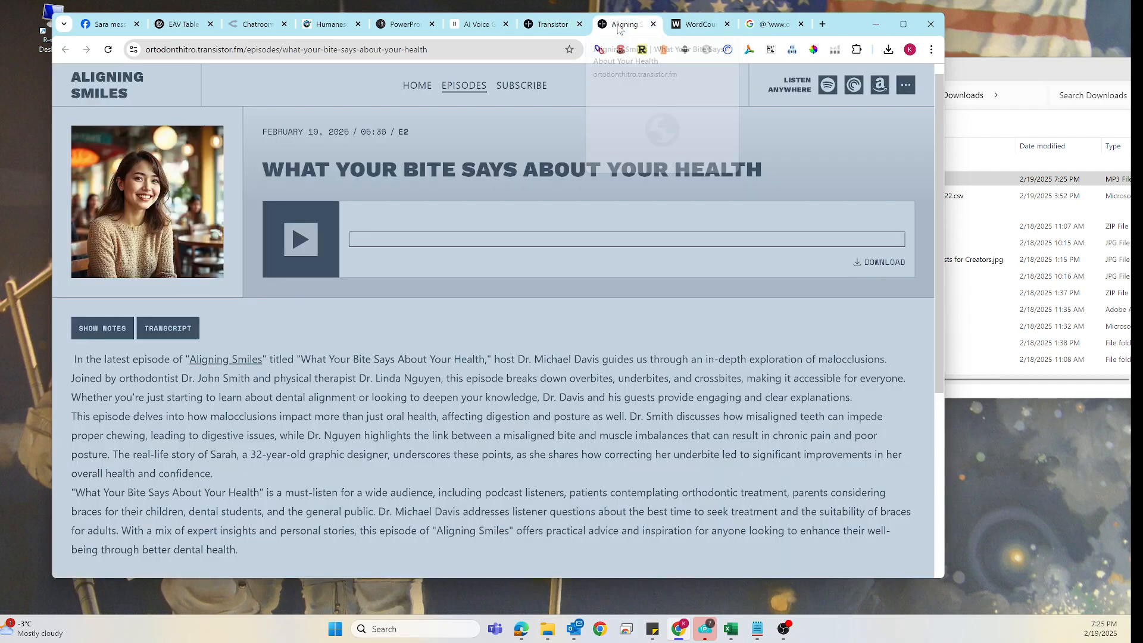
{"action": "scroll", "coordinate": [448, 252], "scroll_direction": "down", "scroll_amount": 2}
{"action": "scroll", "coordinate": [433, 310], "scroll_direction": "down", "scroll_amount": 2}
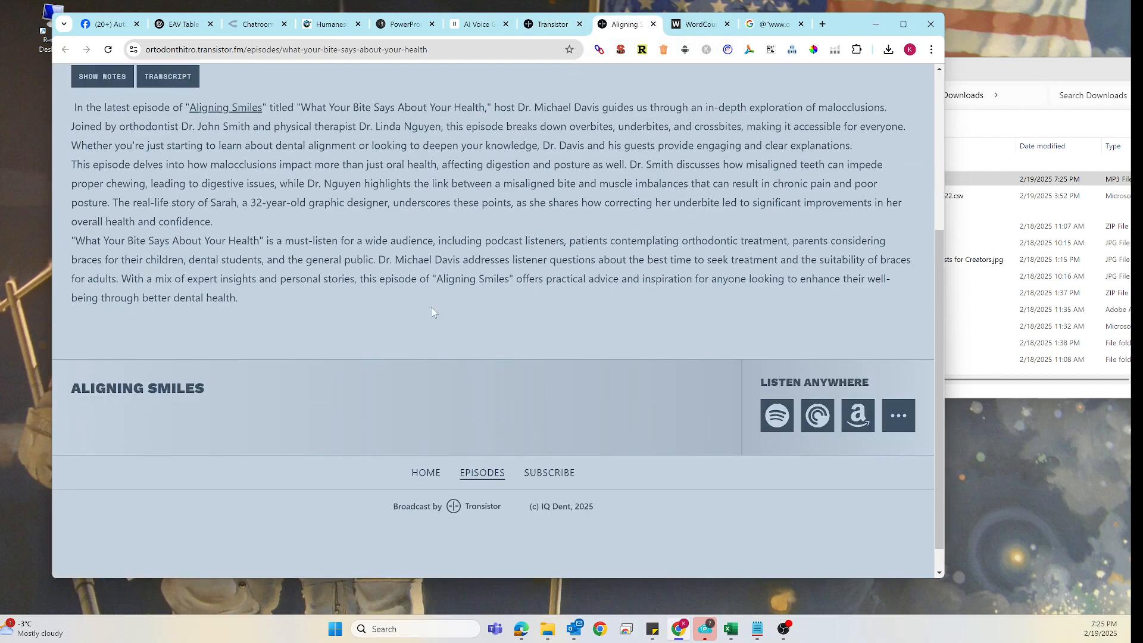
{"action": "scroll", "coordinate": [431, 308], "scroll_direction": "up", "scroll_amount": 4}
{"action": "left_click", "coordinate": [97, 89]}
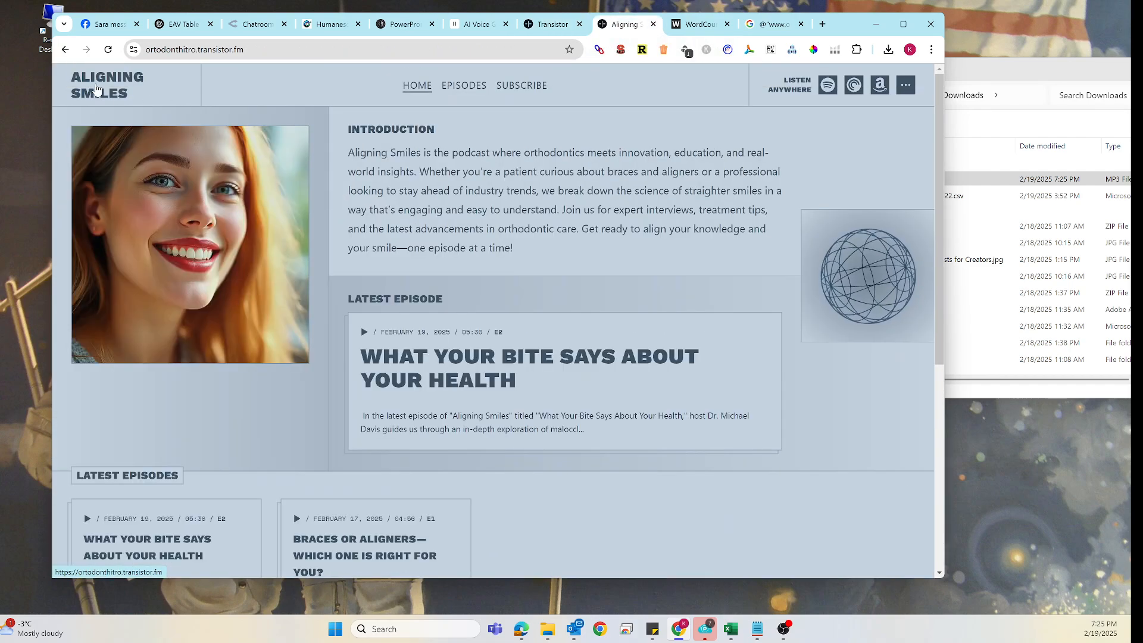
{"action": "scroll", "coordinate": [357, 421], "scroll_direction": "down", "scroll_amount": 2}
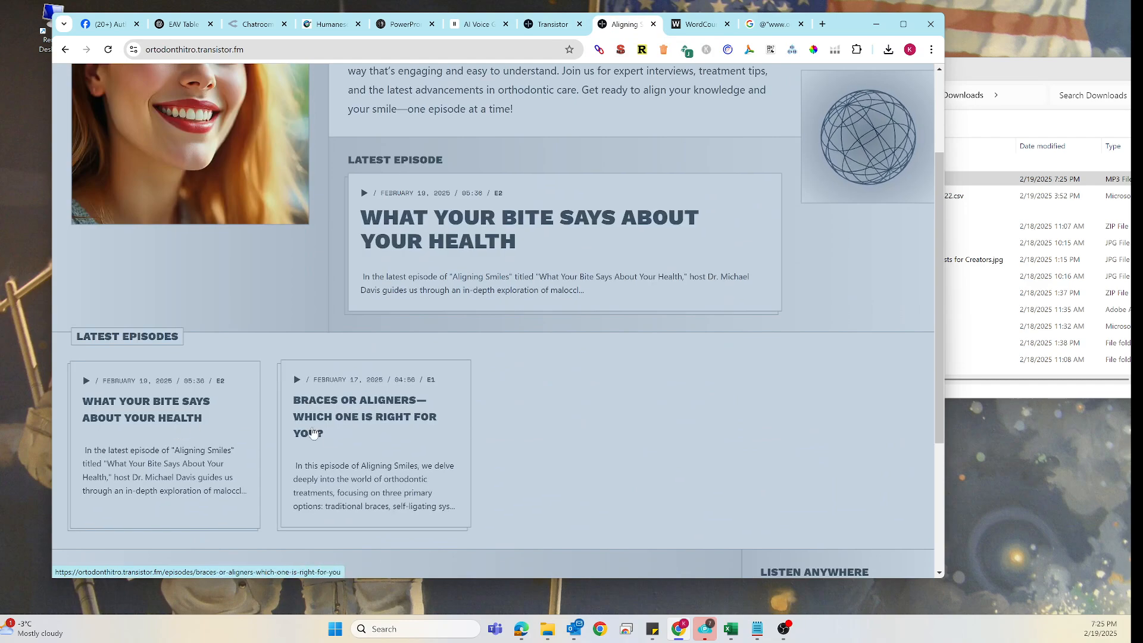